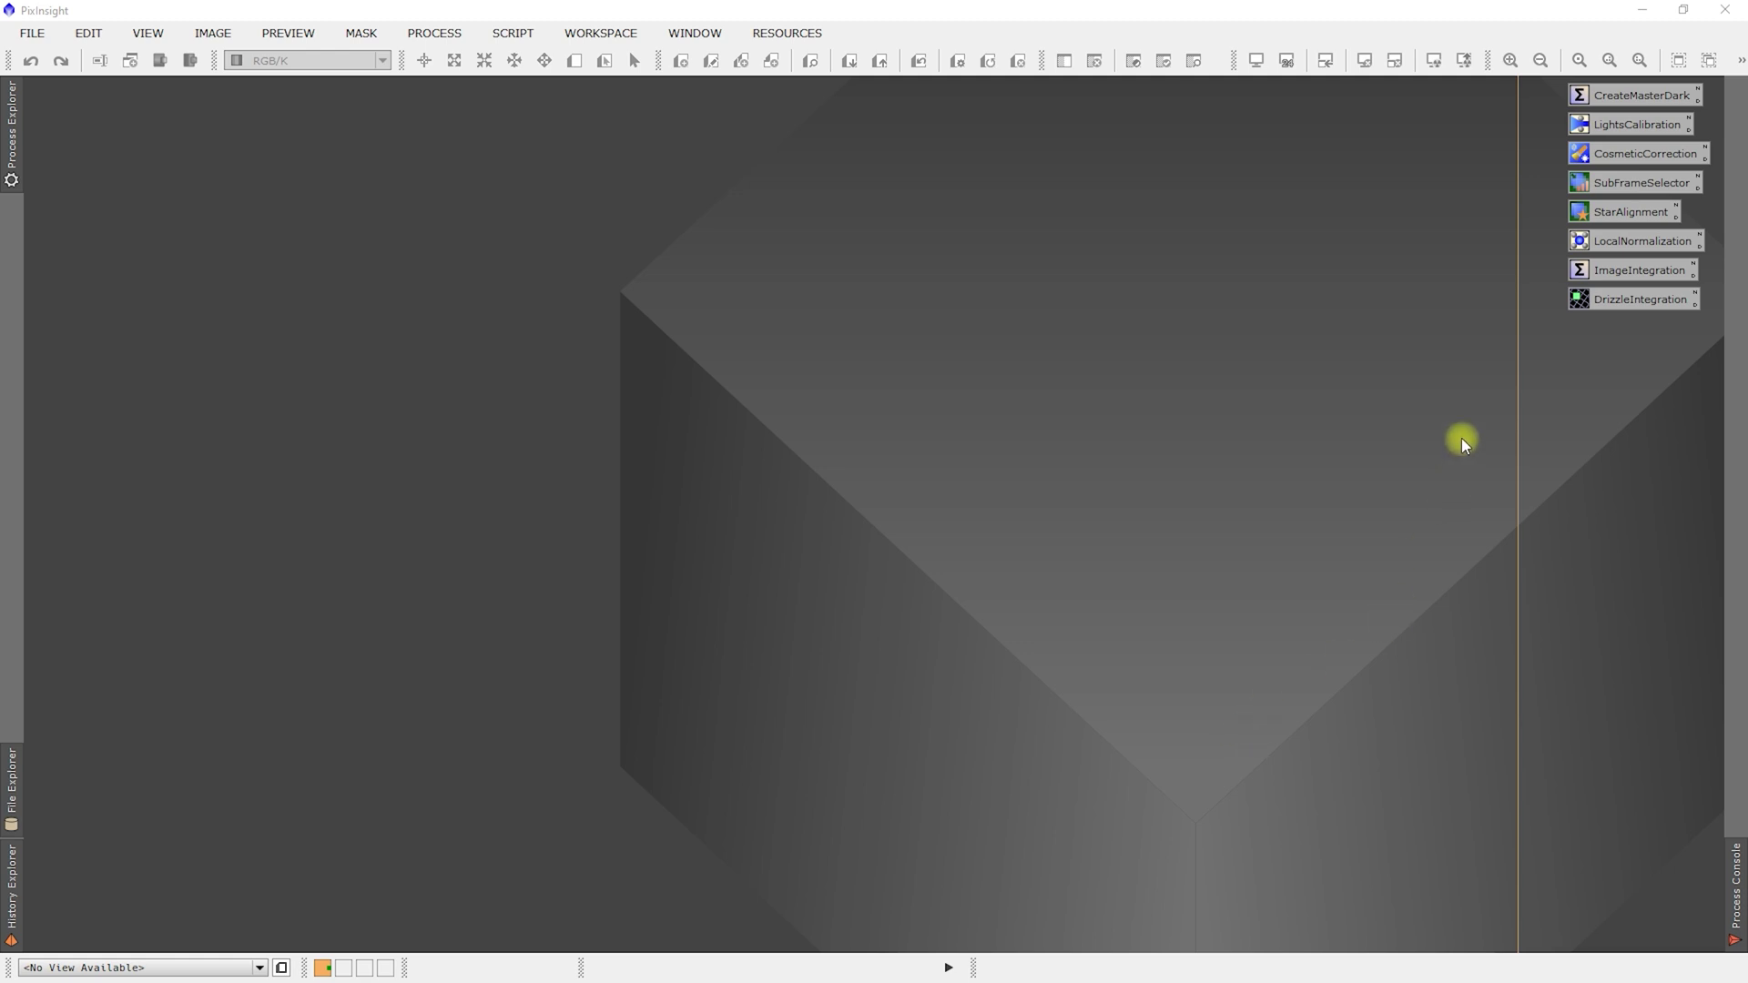
- Open the saved SubframeSelector process and review its FWHM-based Weighting expression
double_click(1619, 182)
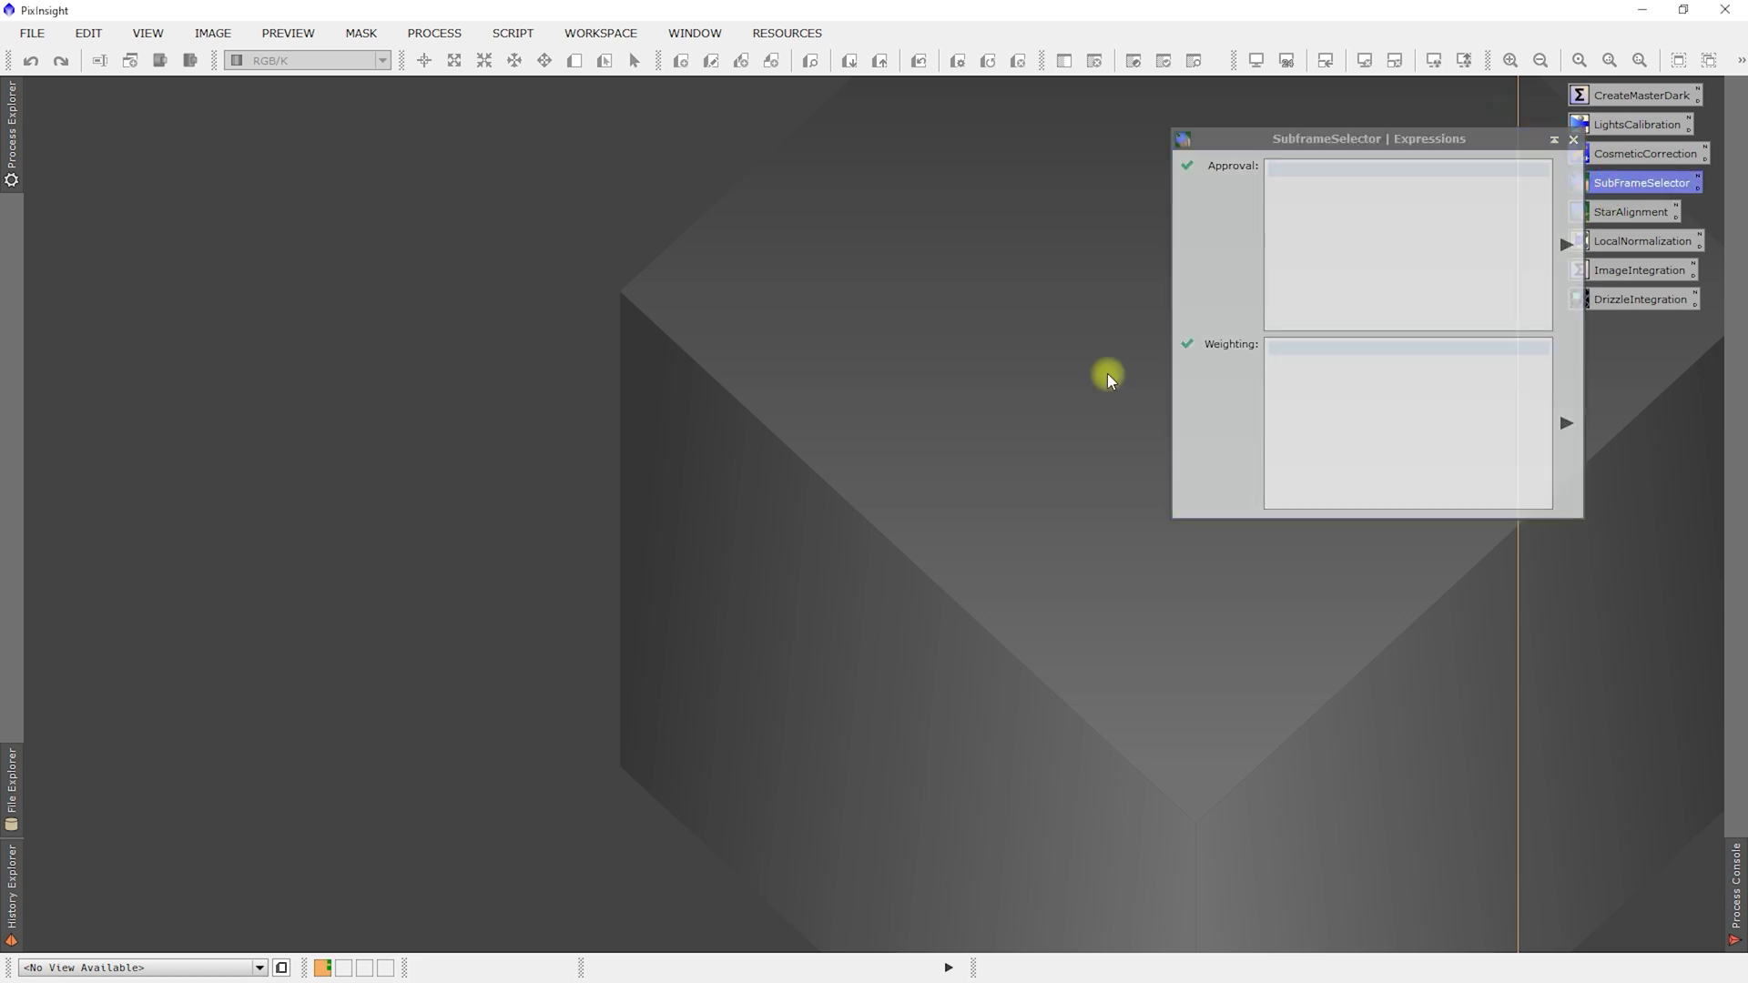
drag(984, 186, 413, 142)
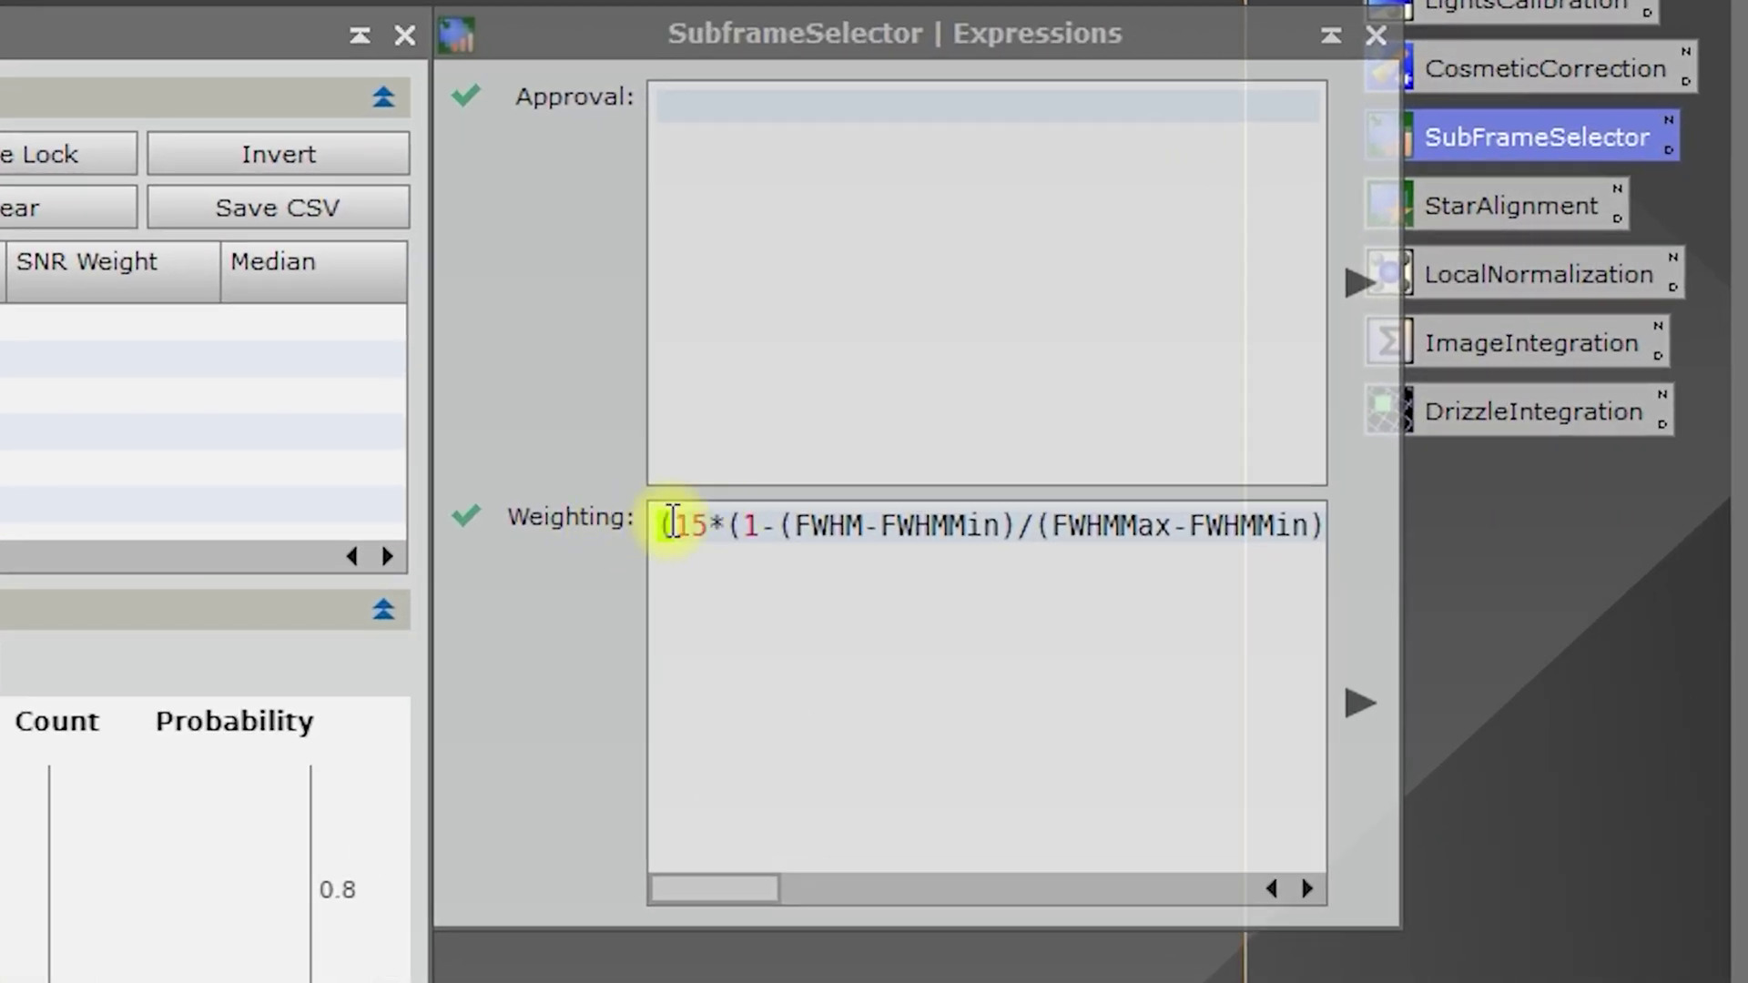
click(1001, 427)
key(ctrl+a)
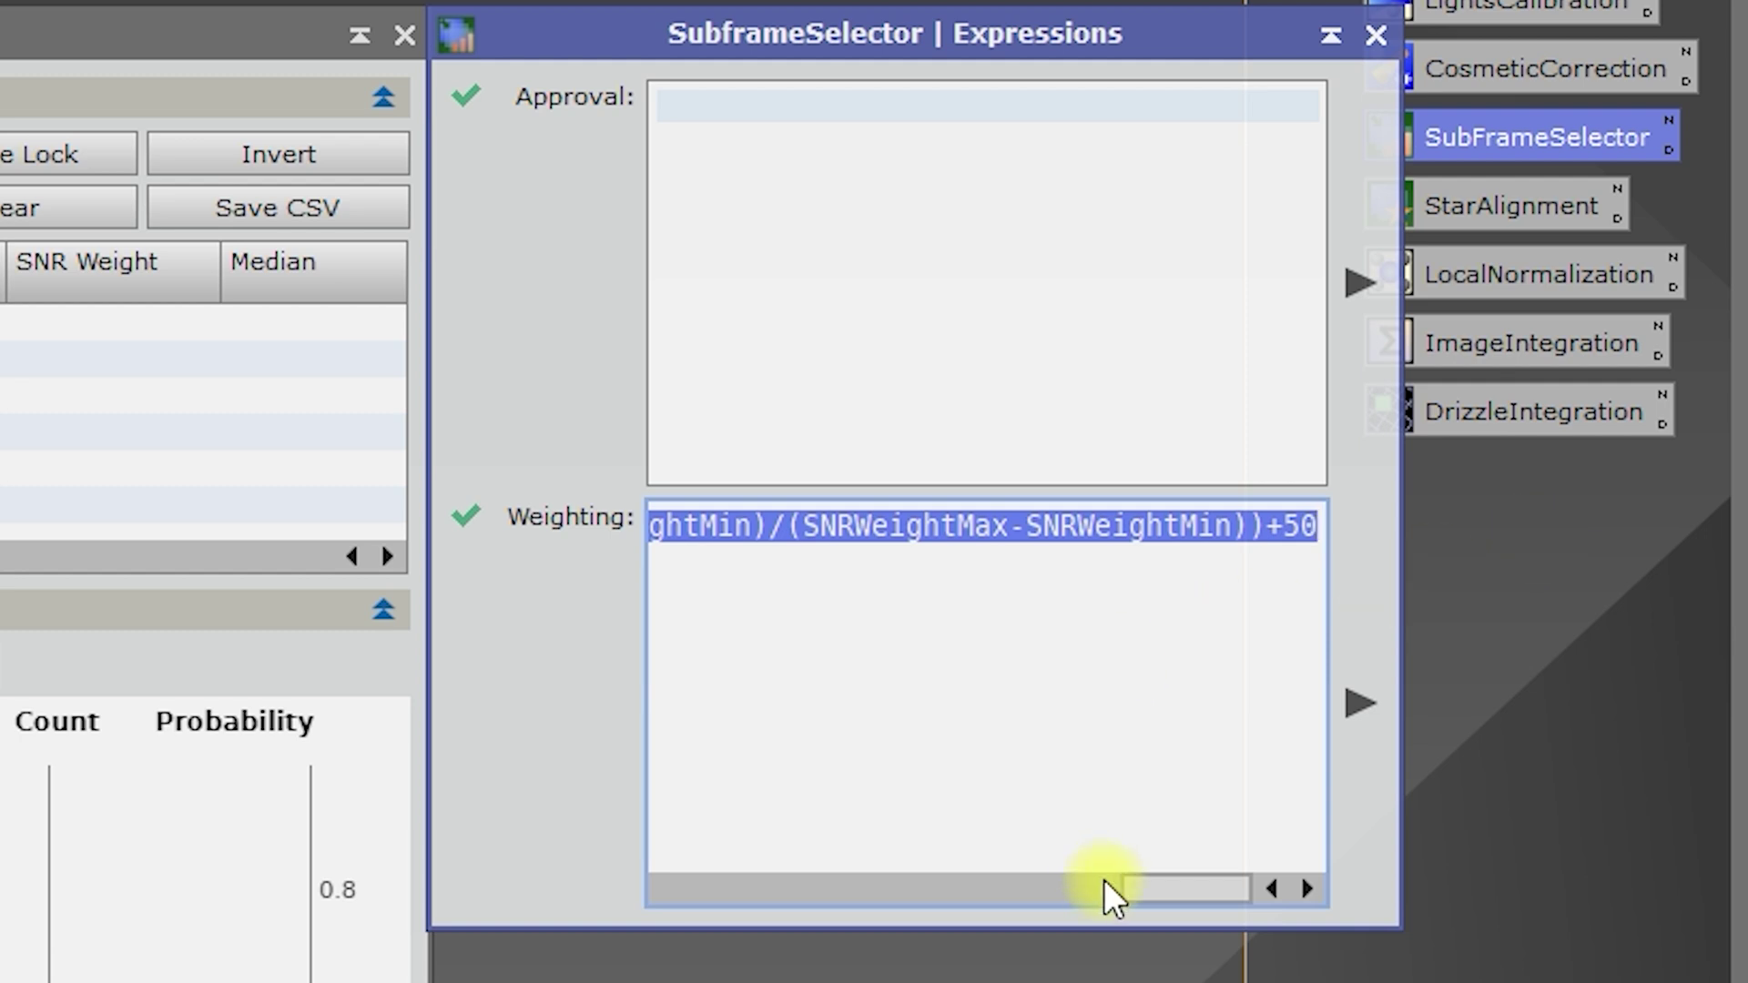
drag(1188, 897, 710, 894)
click(799, 596)
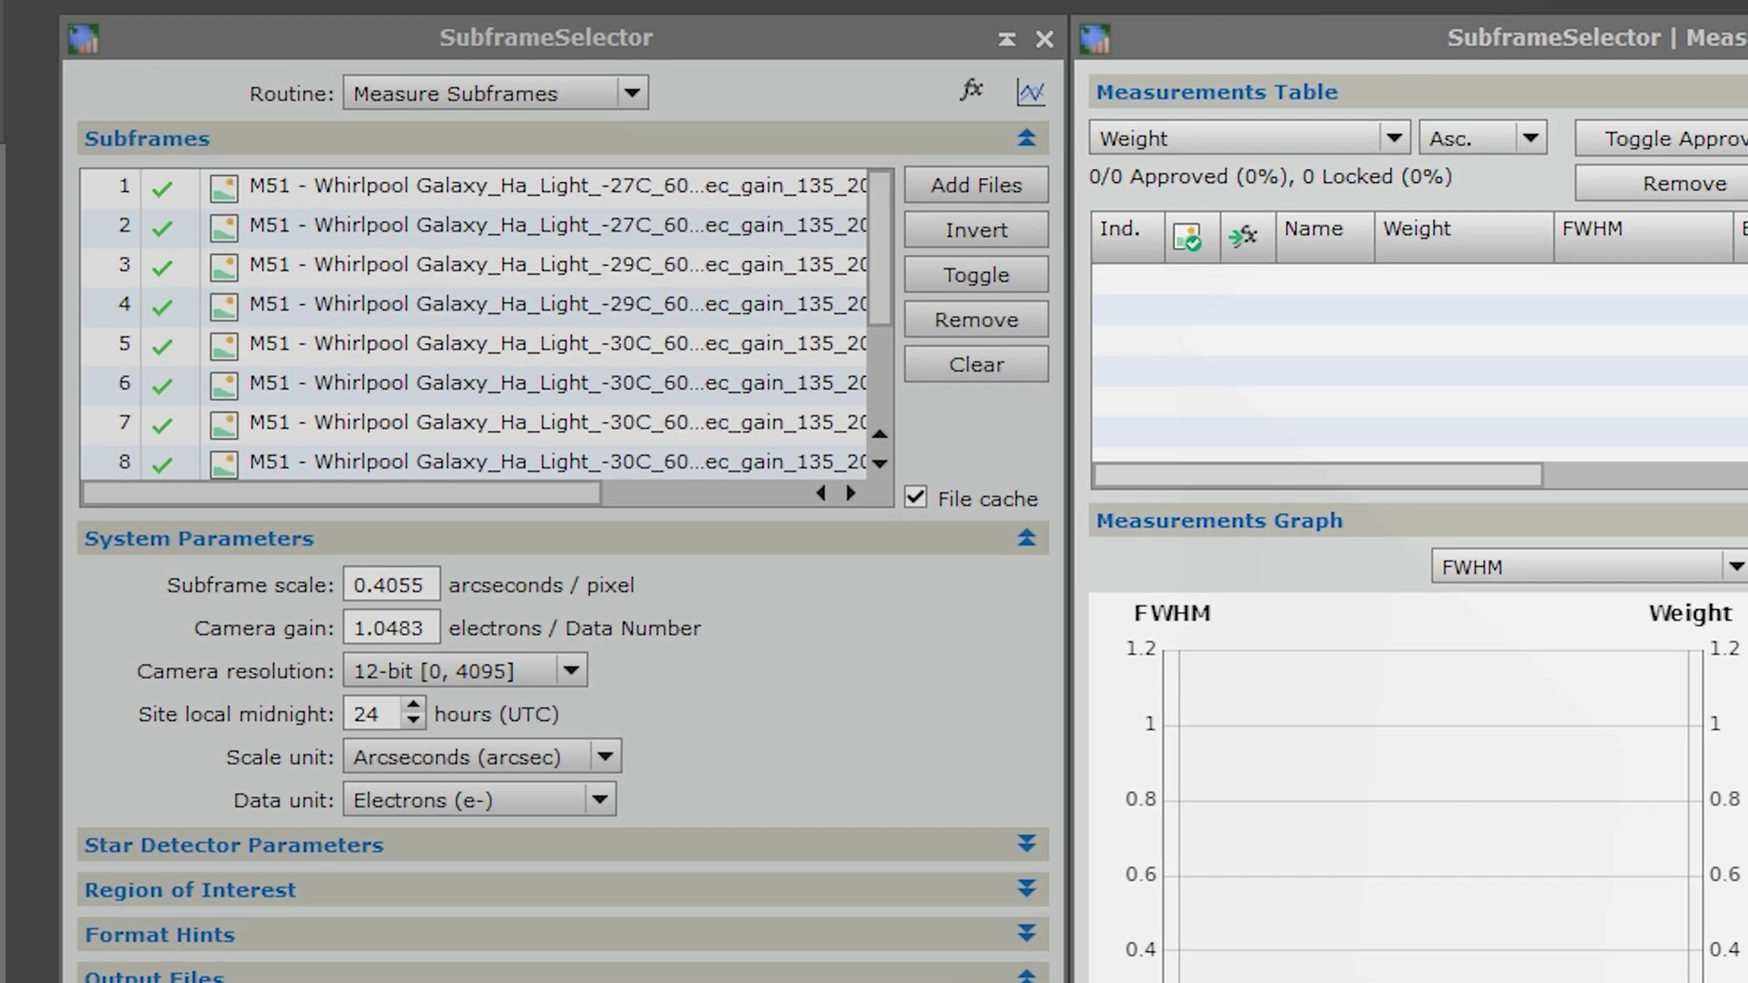
click(421, 592)
click(409, 622)
drag(446, 627, 300, 583)
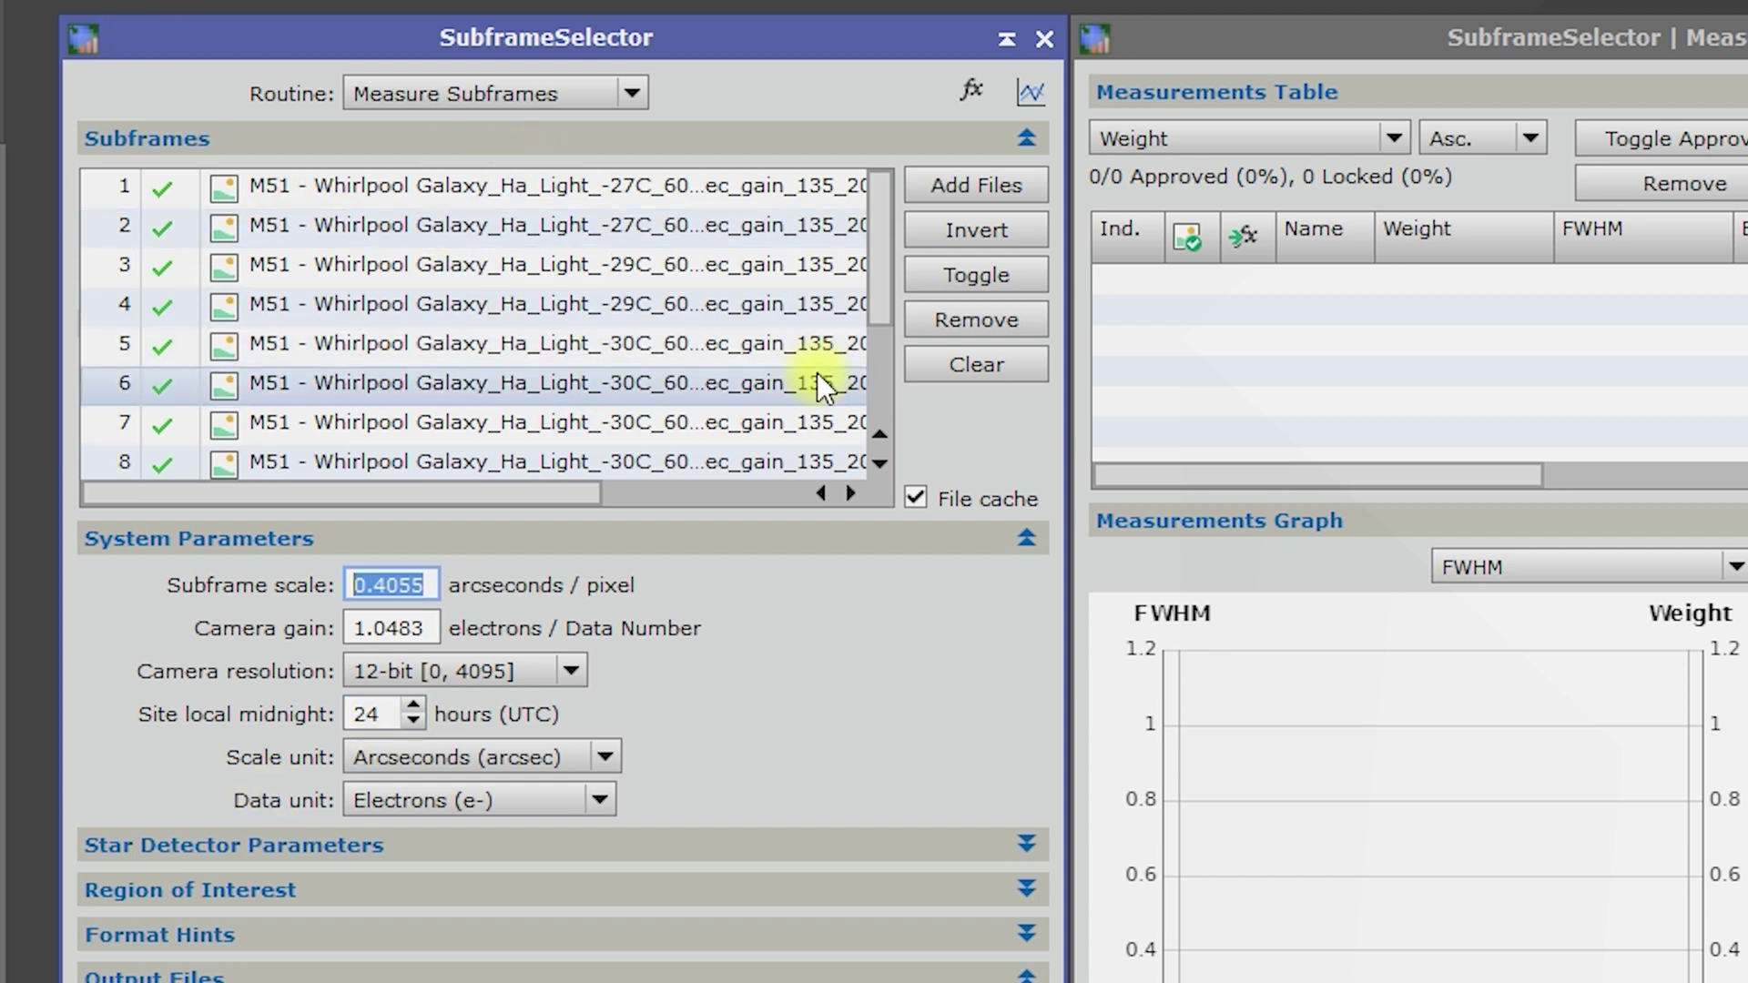
- Clear the M51 Ha subframes and add every frame from BatchProcessing/CC/Blue
click(971, 363)
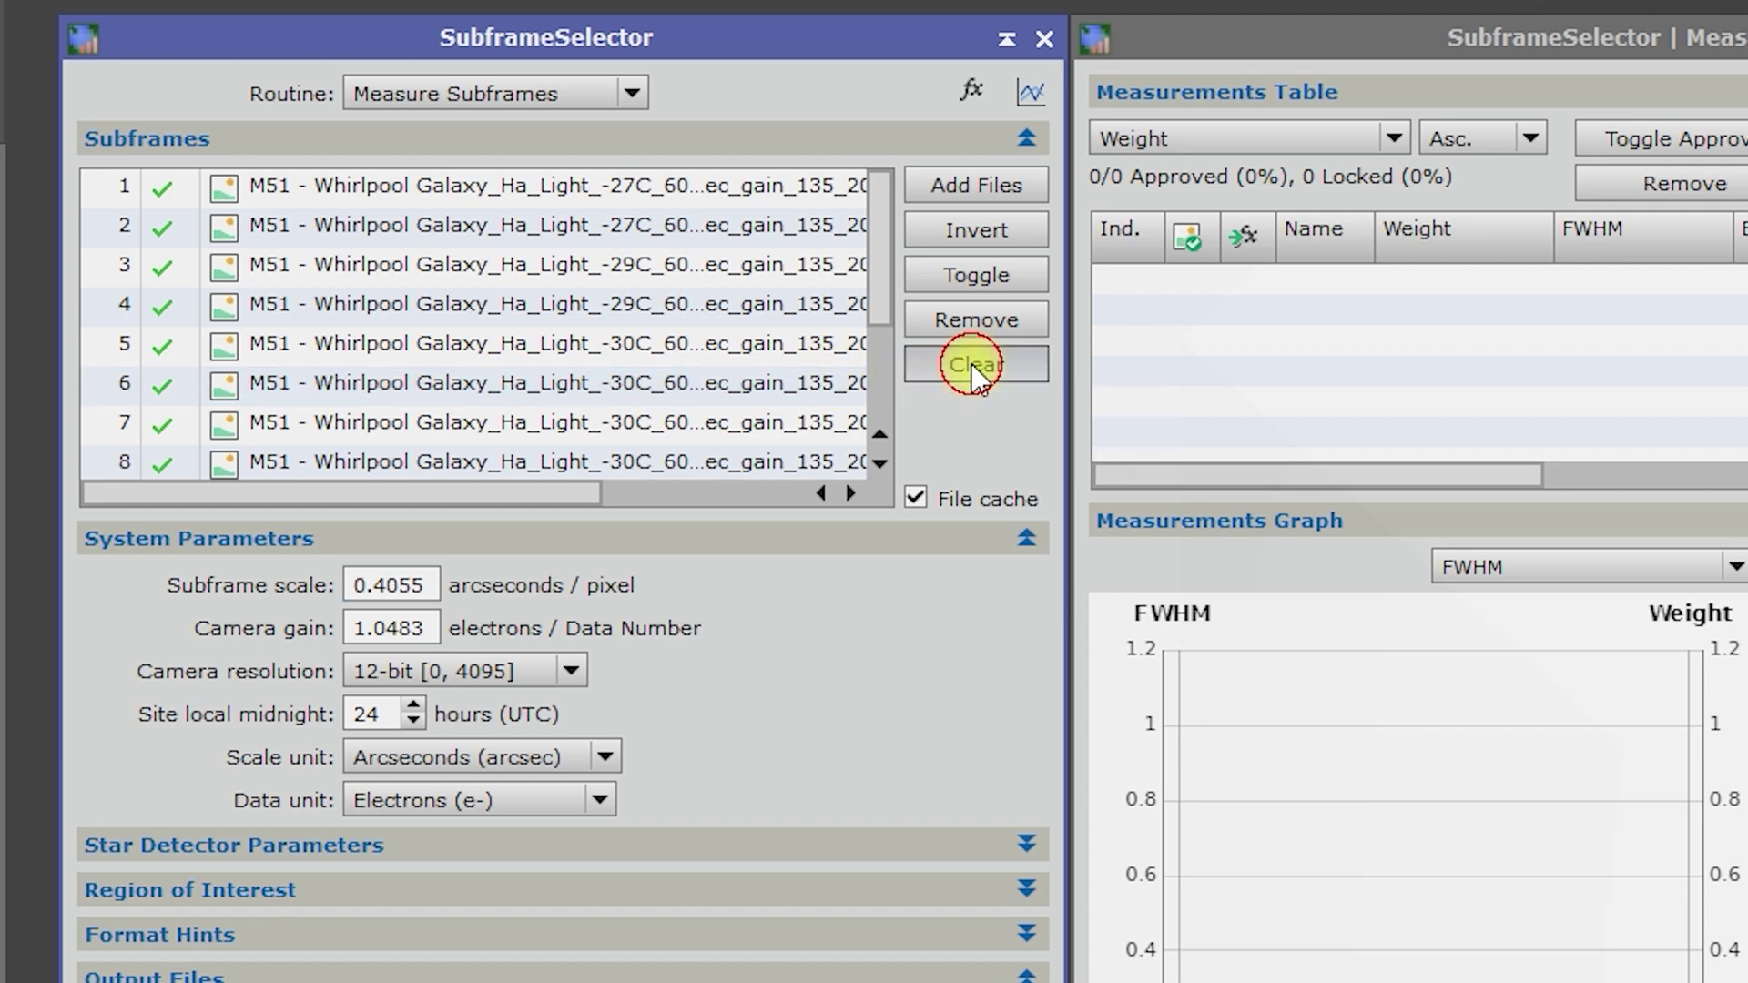
click(954, 184)
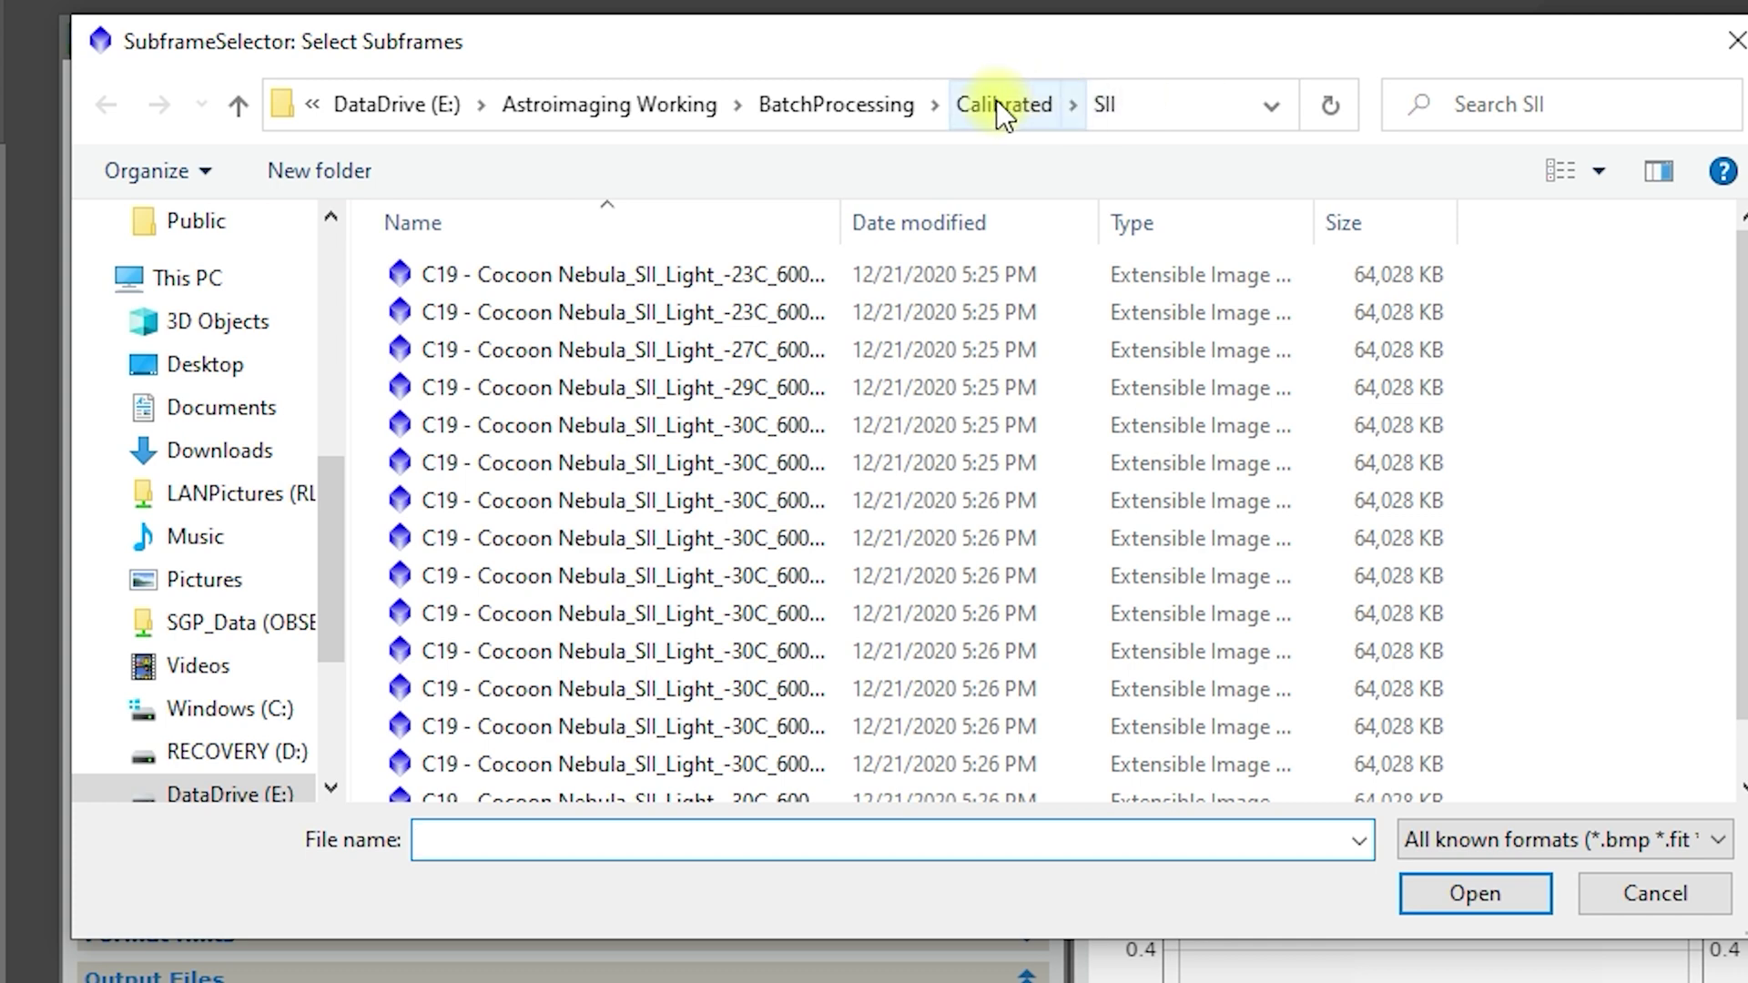
click(998, 102)
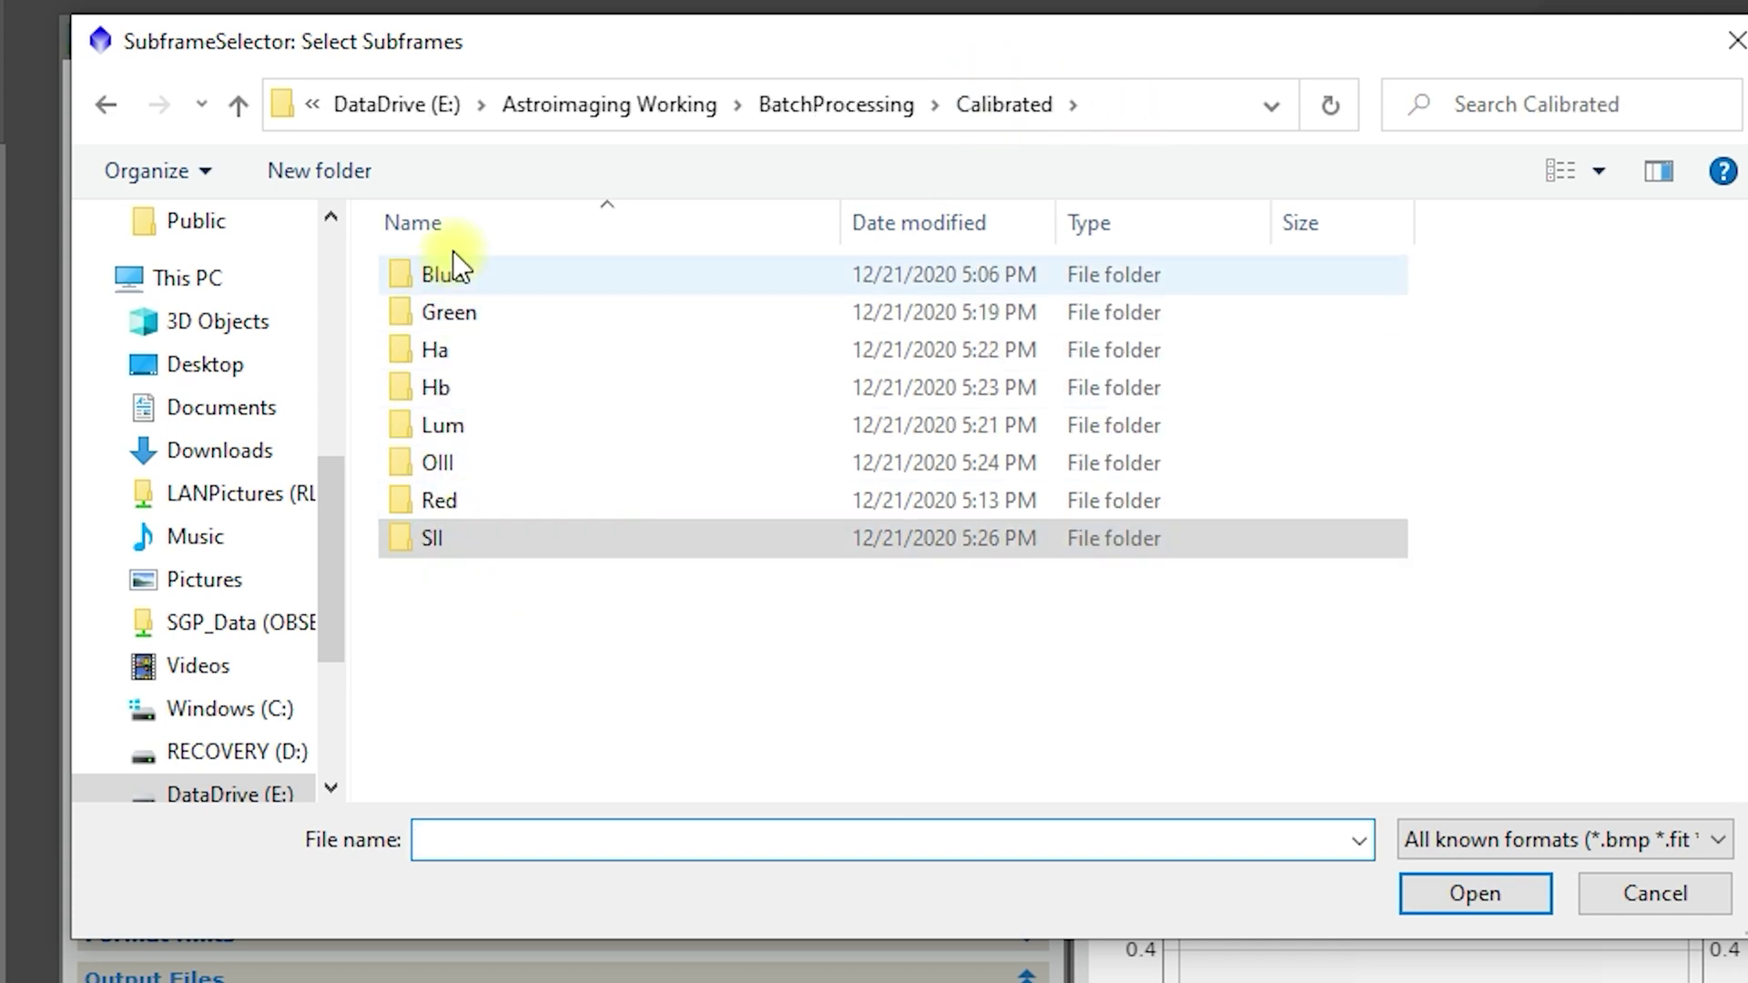
double_click(453, 275)
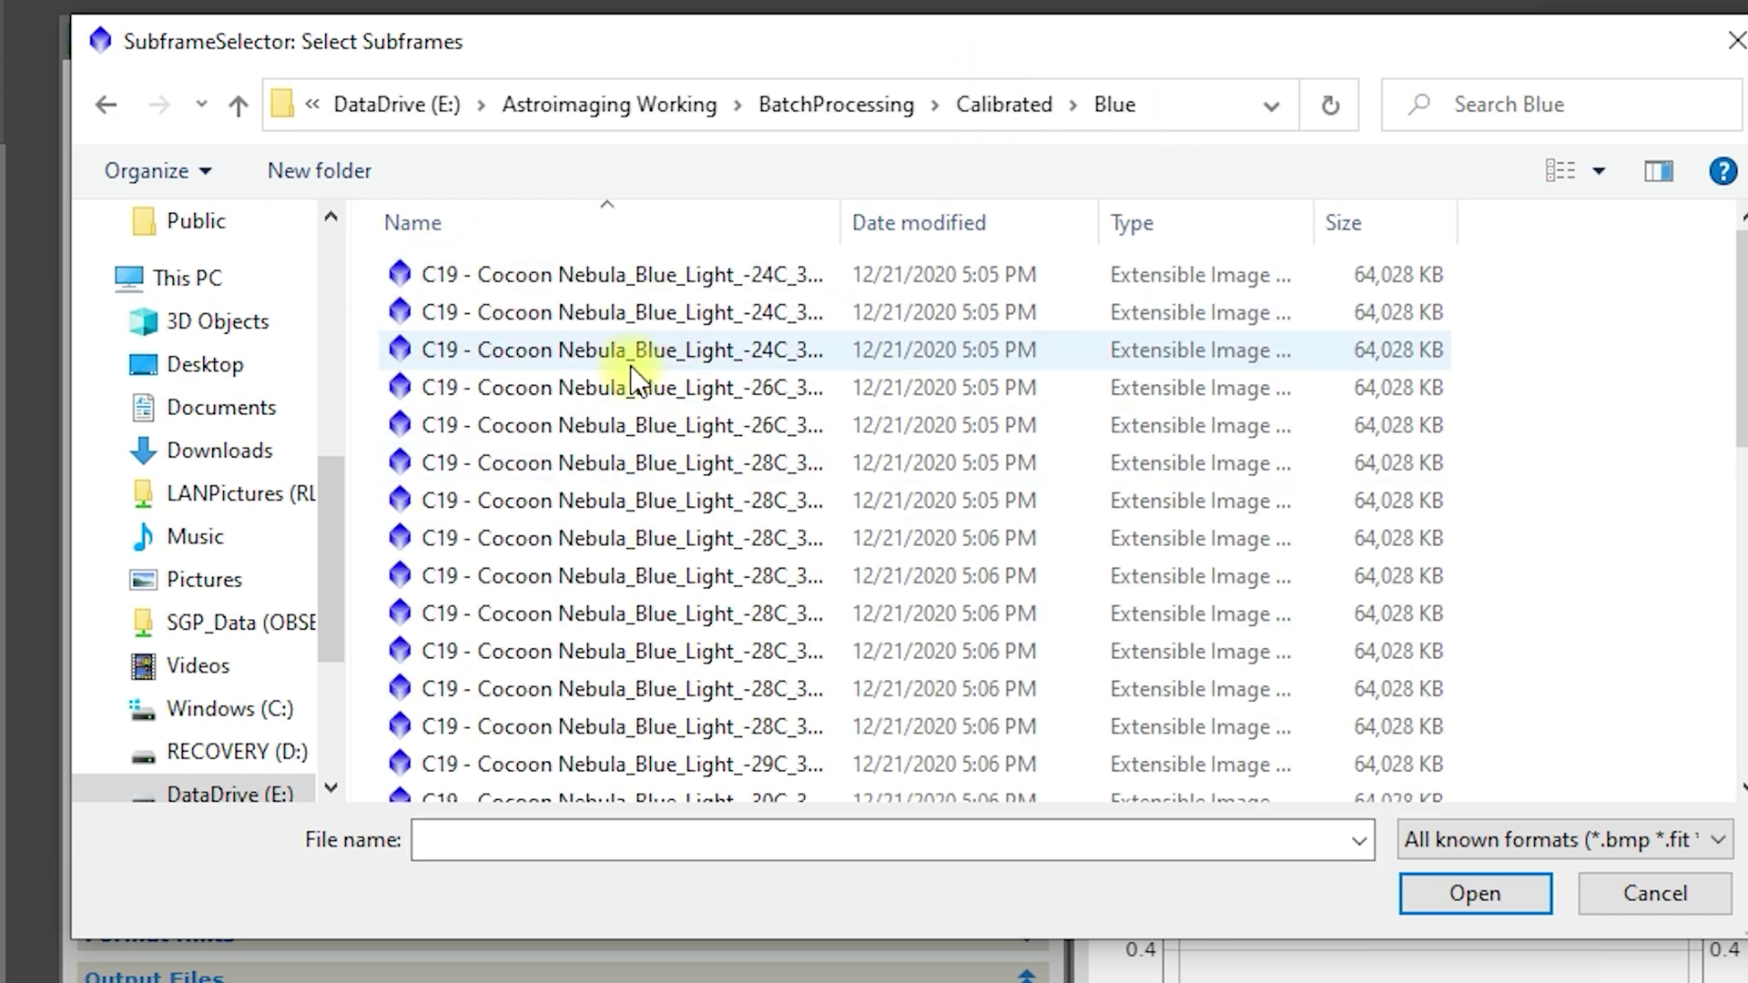
click(806, 115)
click(470, 312)
double_click(470, 312)
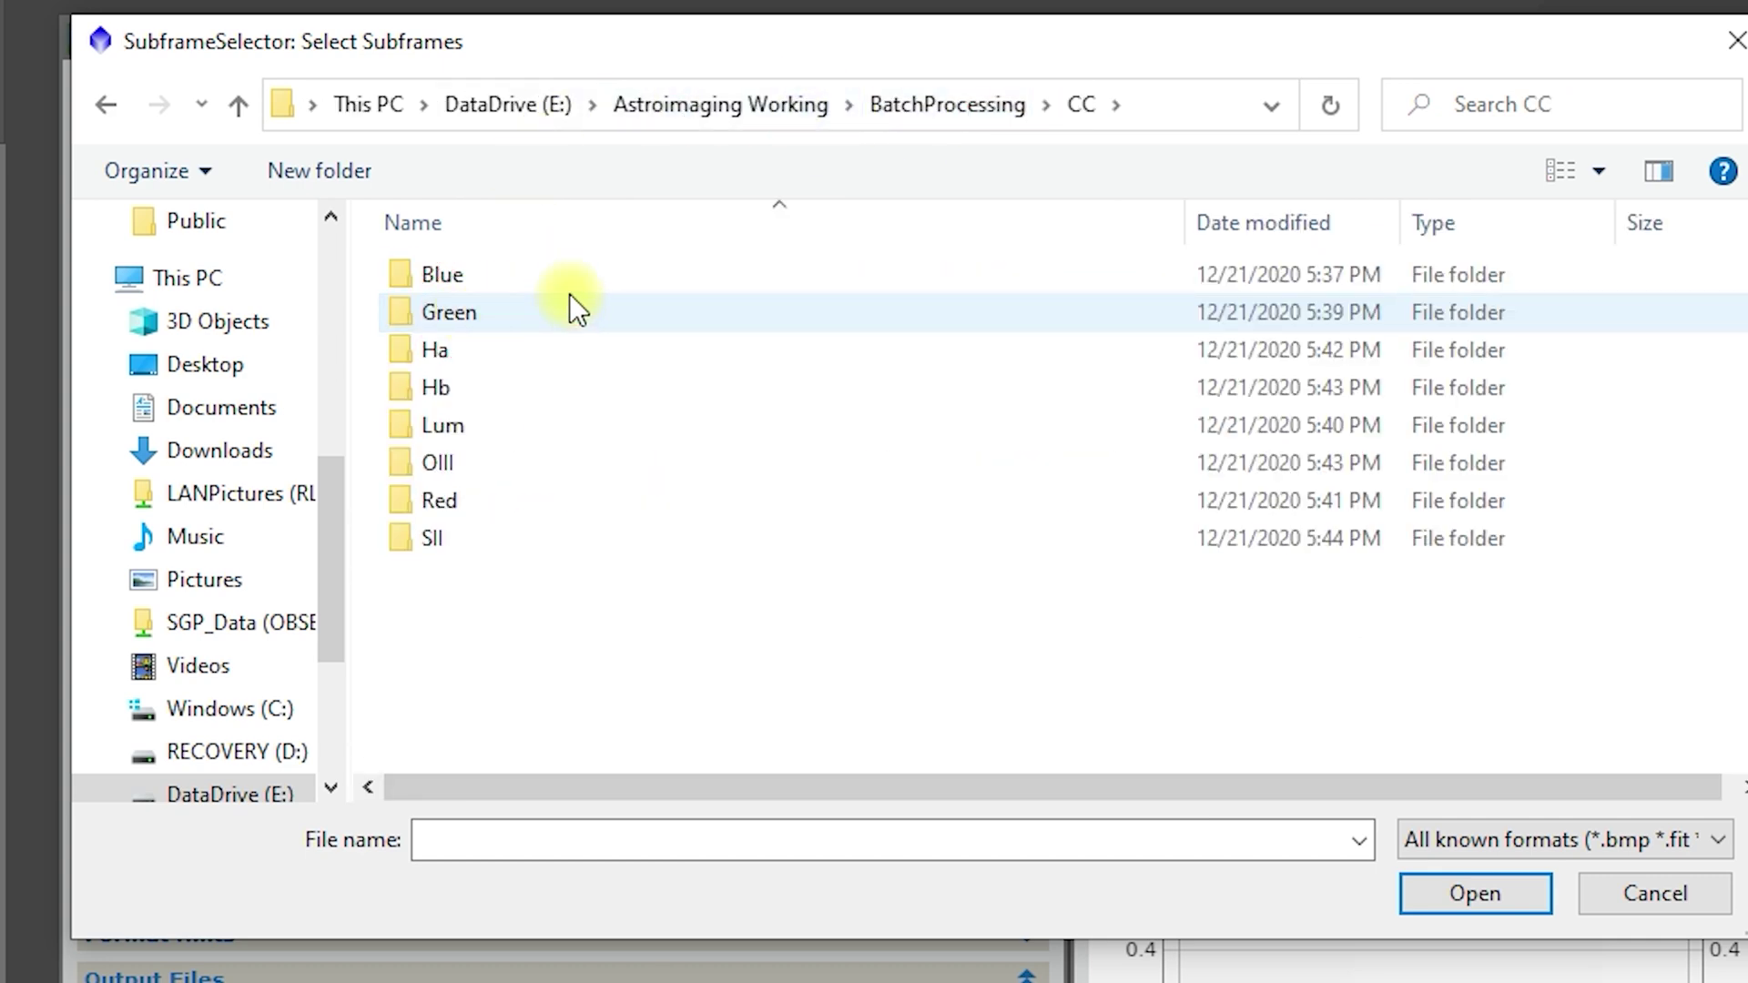
double_click(541, 273)
click(595, 302)
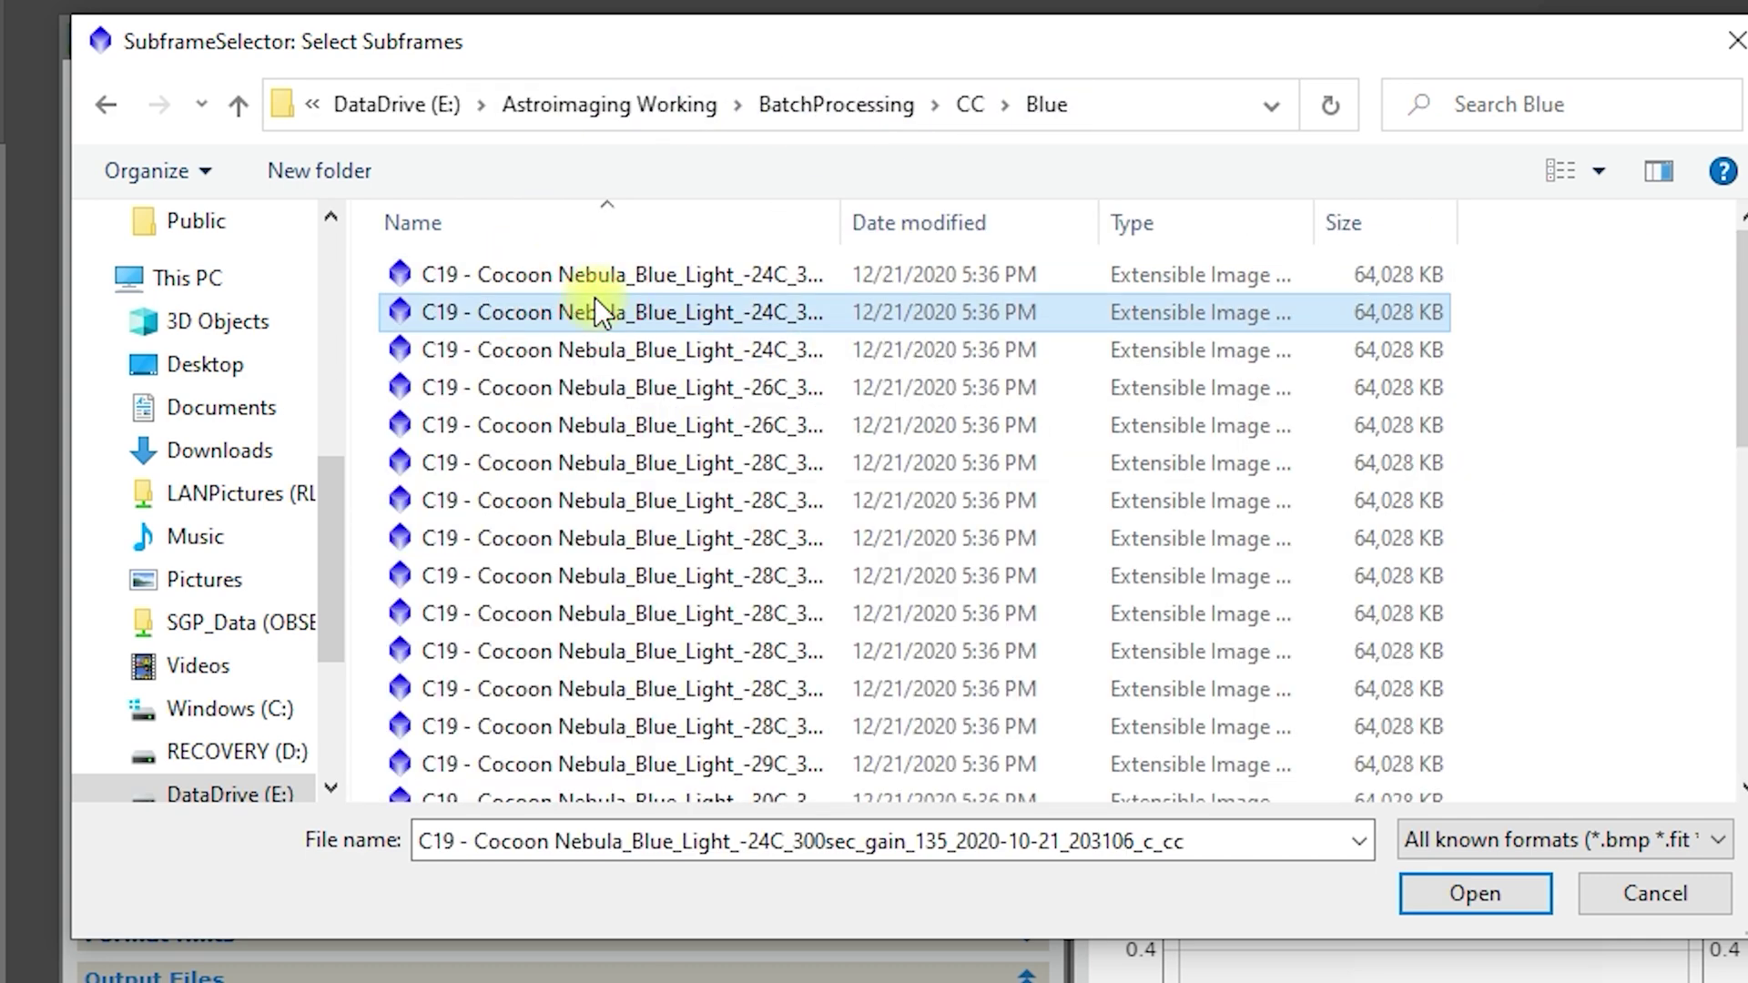
key(ctrl+a)
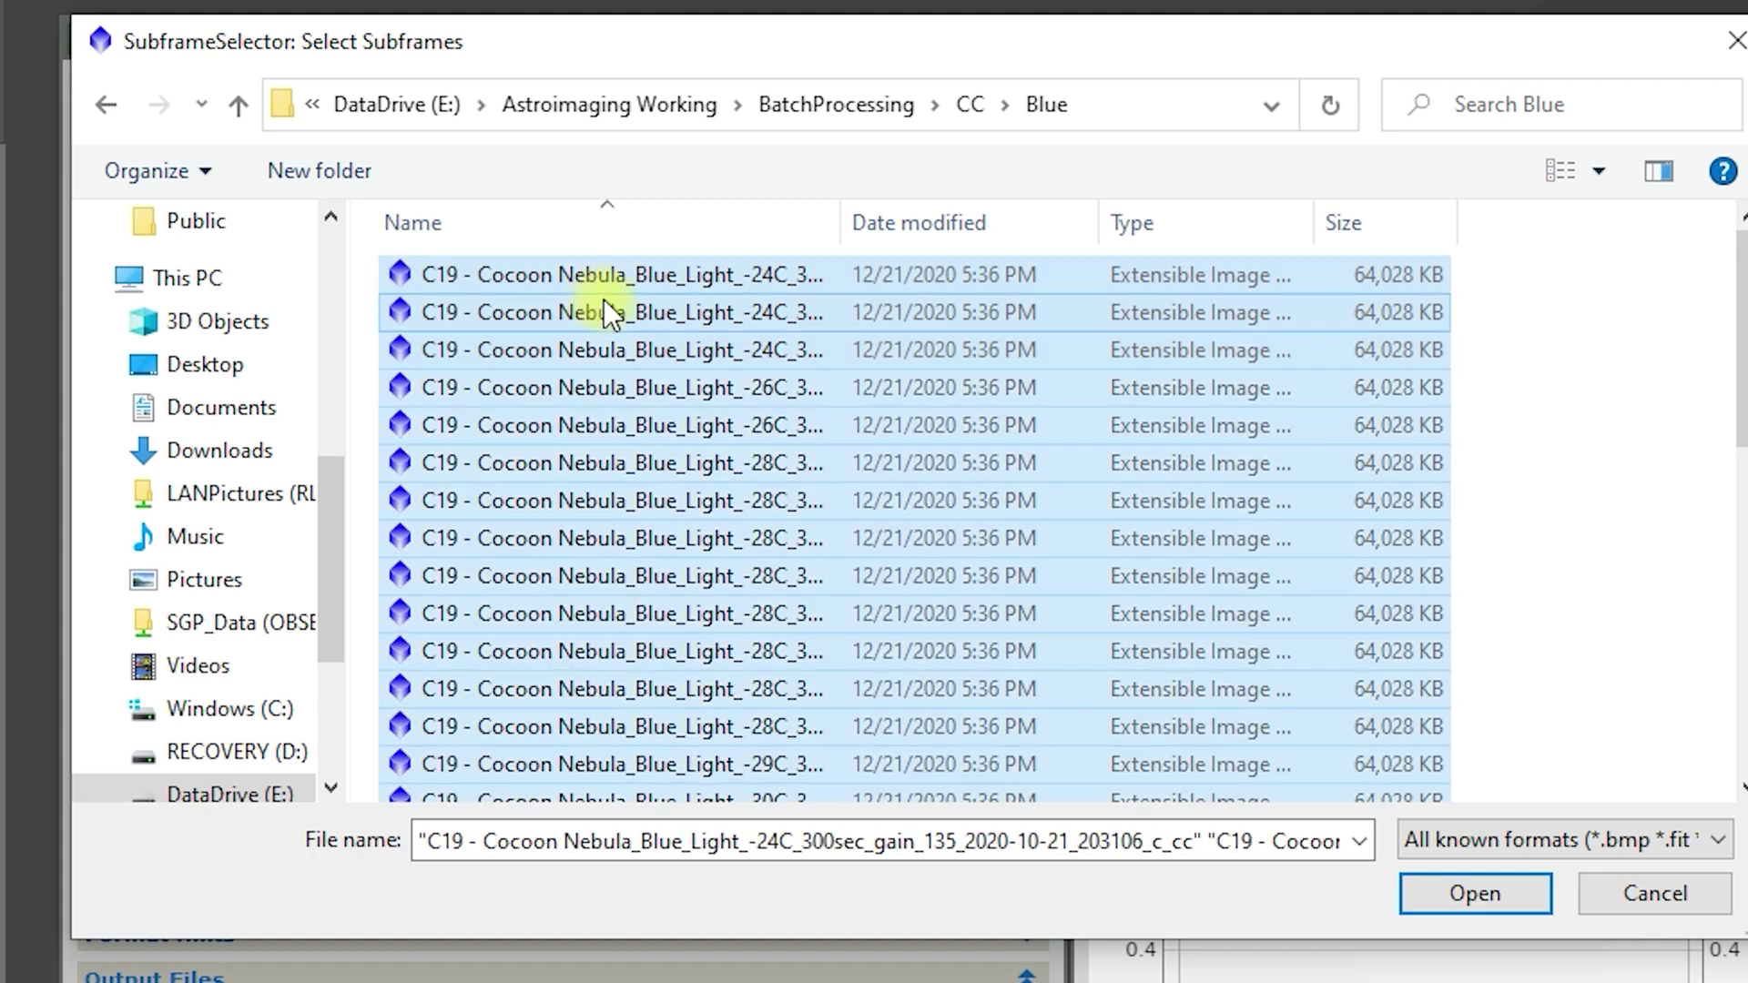
click(1424, 894)
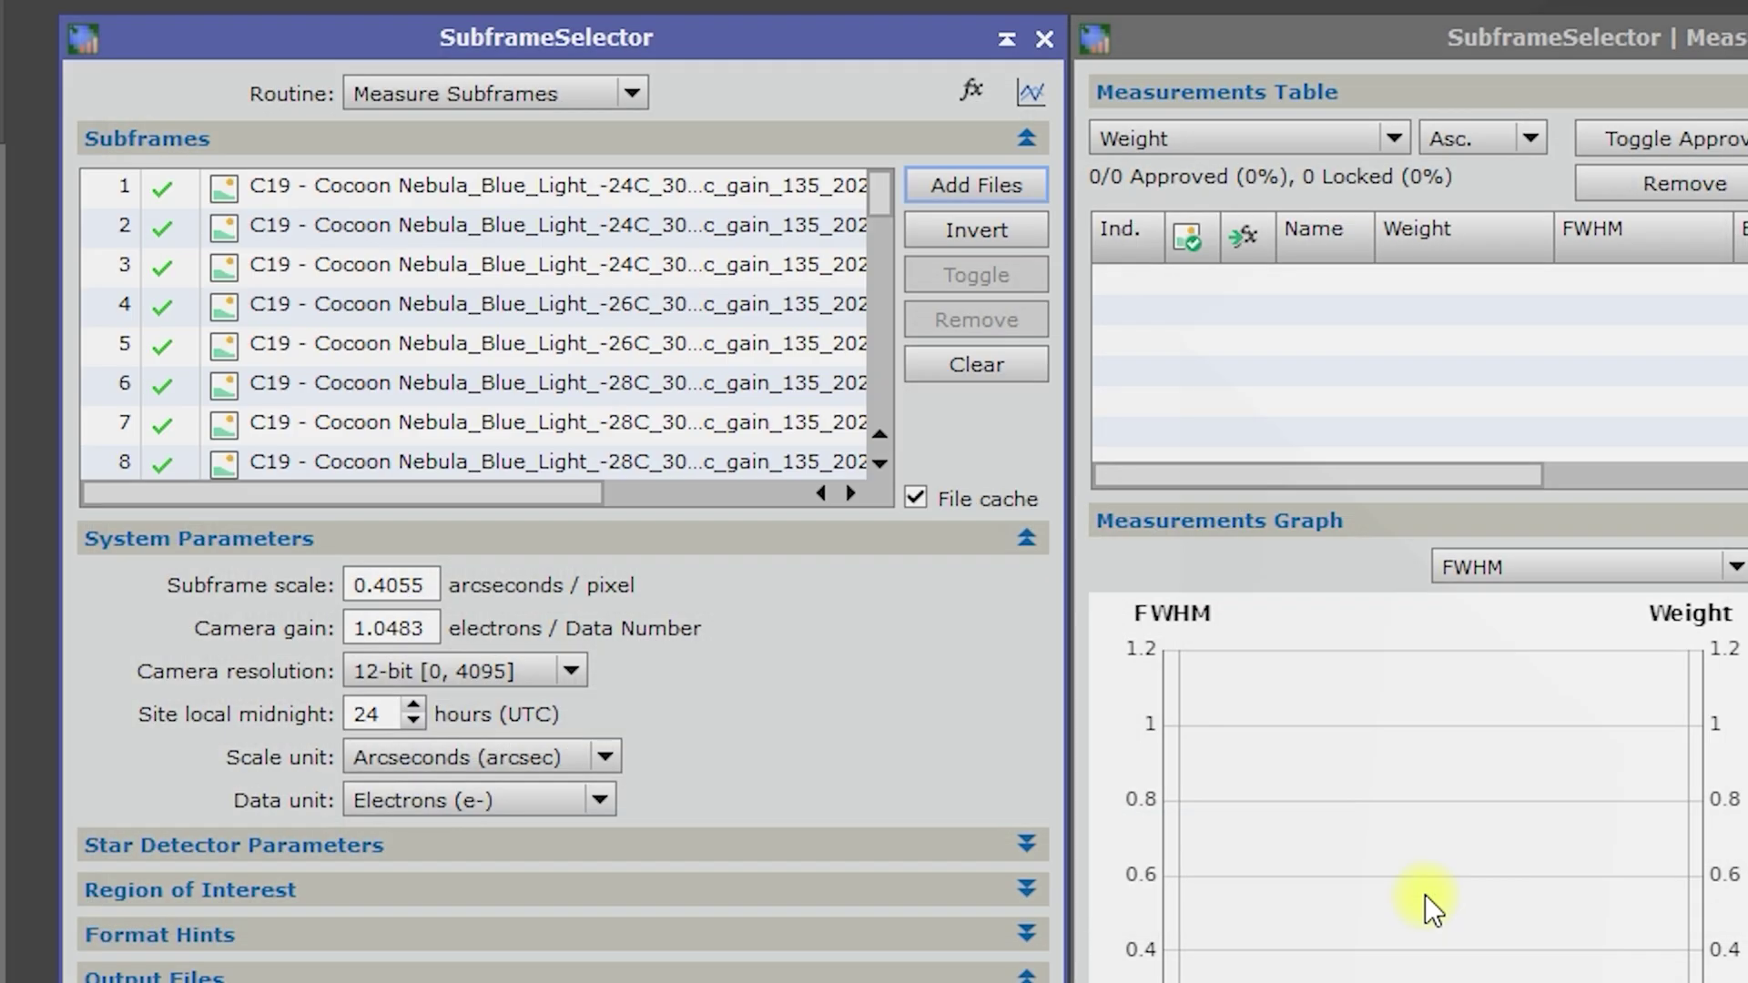
- Read SCALE from a Blue frame's FITS header and enter 0.4061 as Subframe scale
double_click(547, 277)
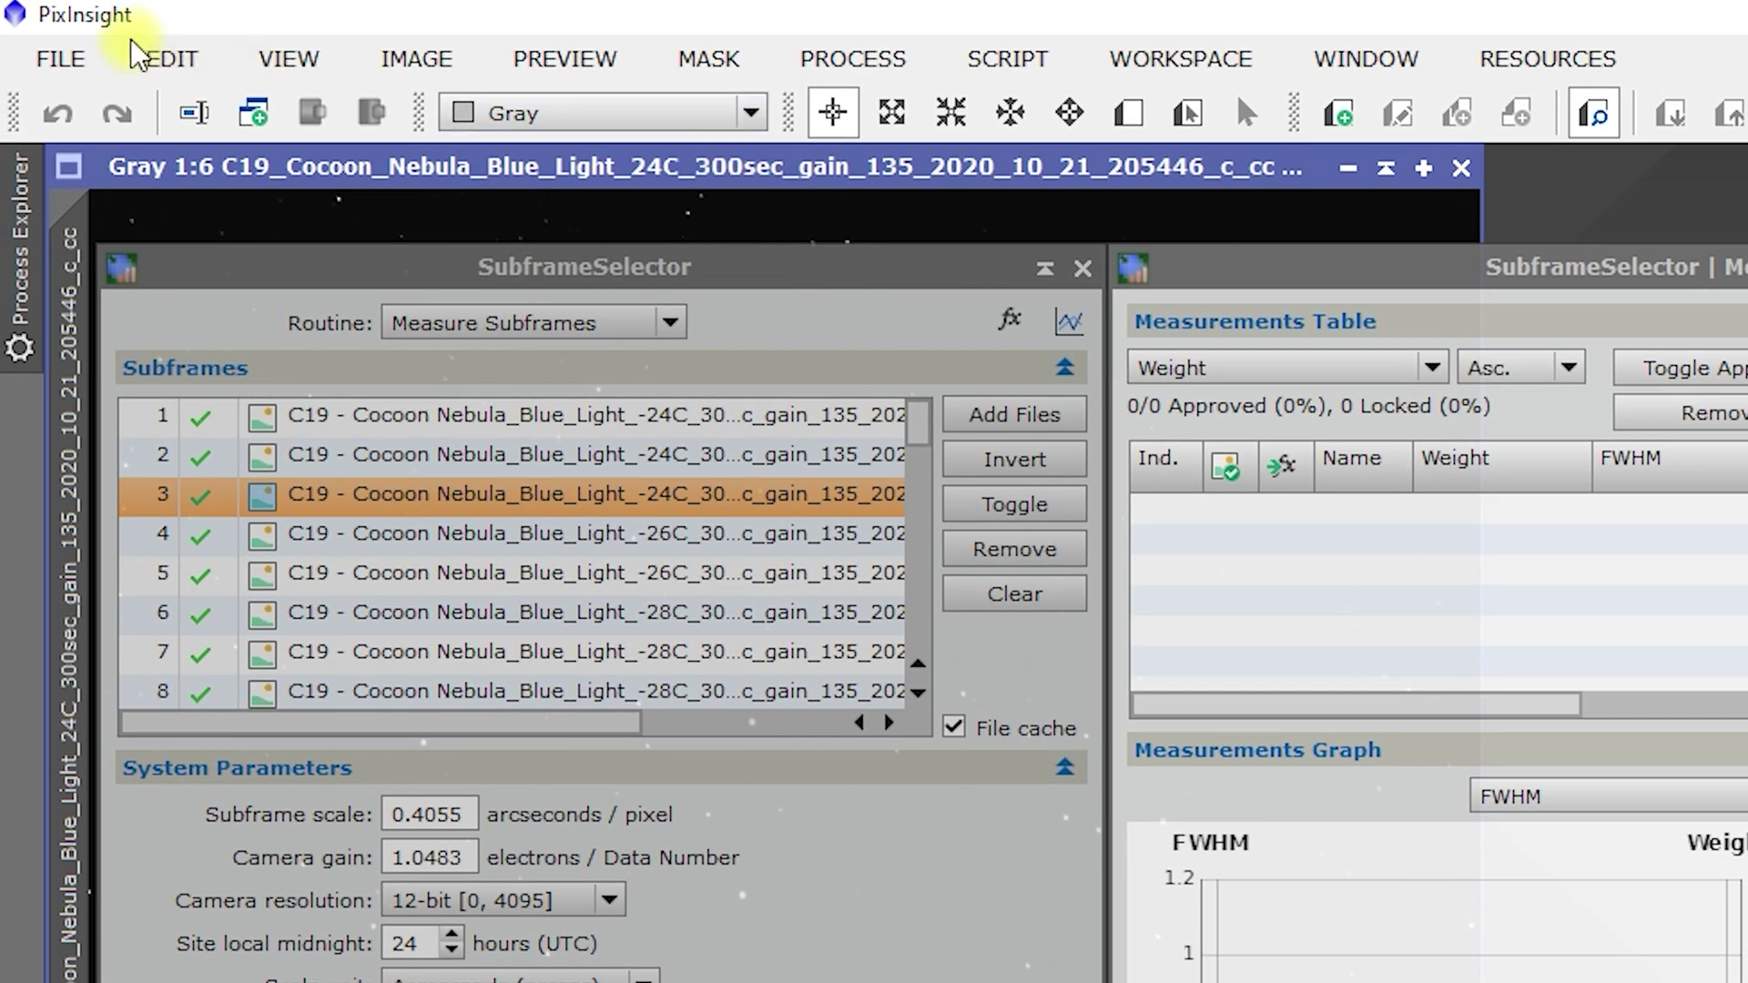
click(171, 57)
mouse_move(83, 61)
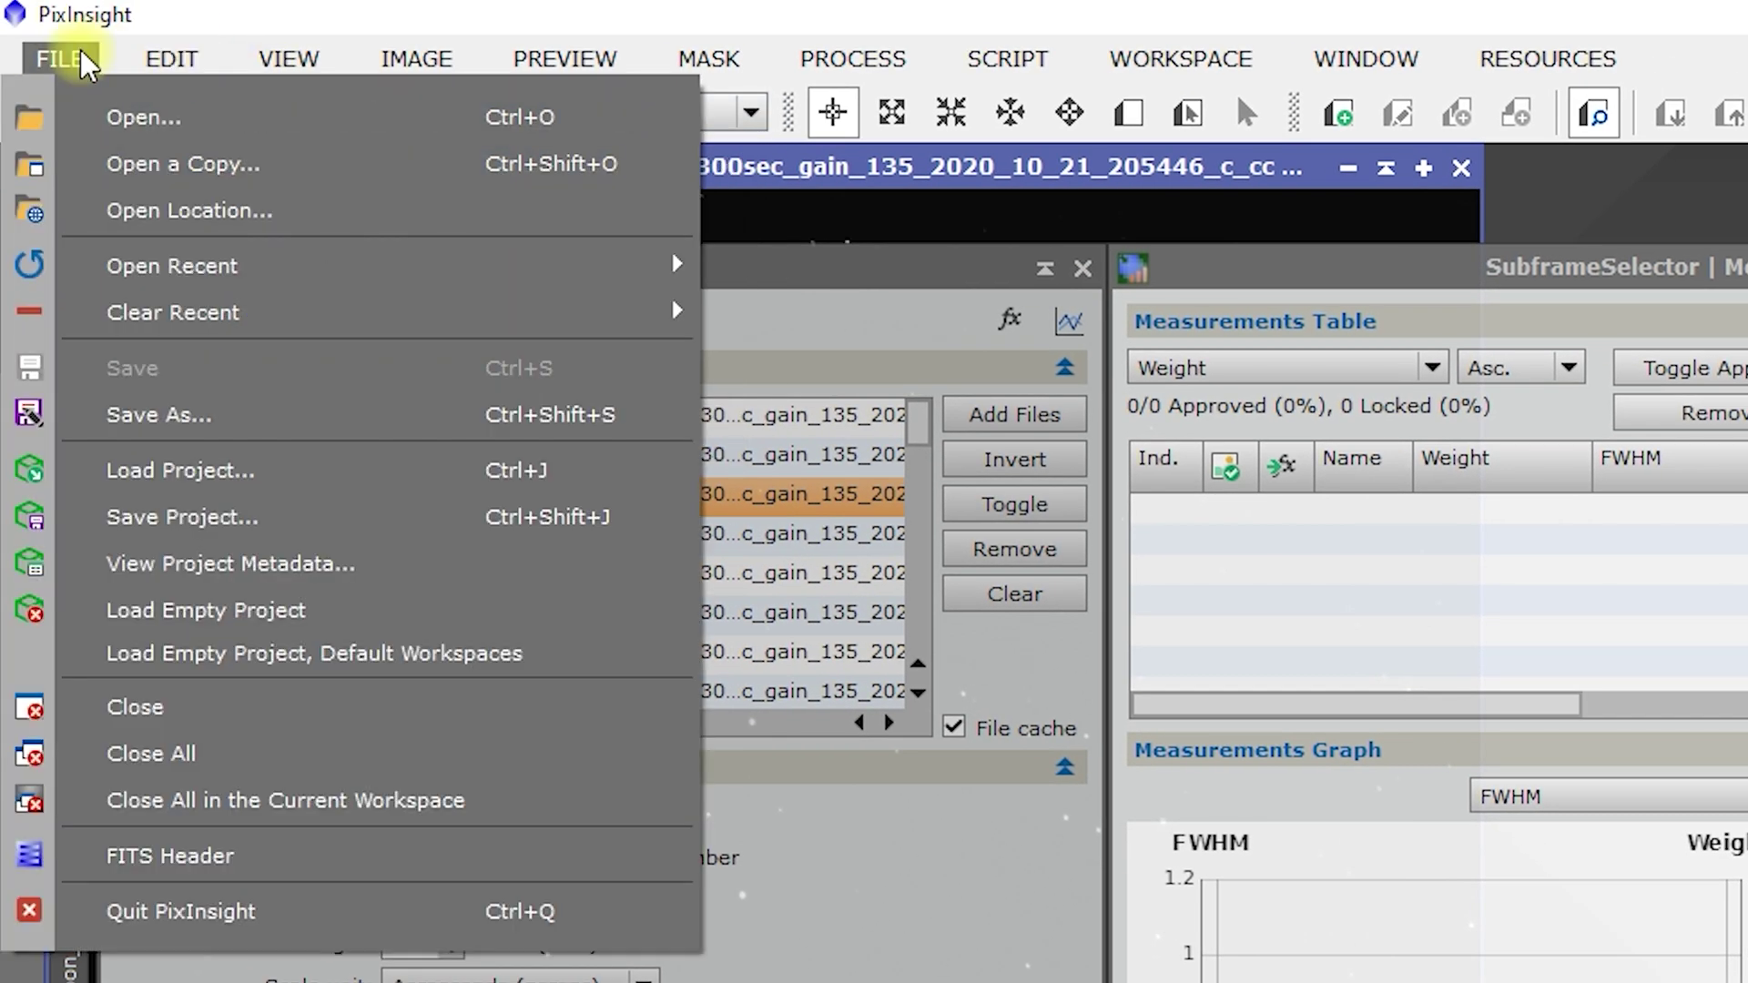
click(188, 856)
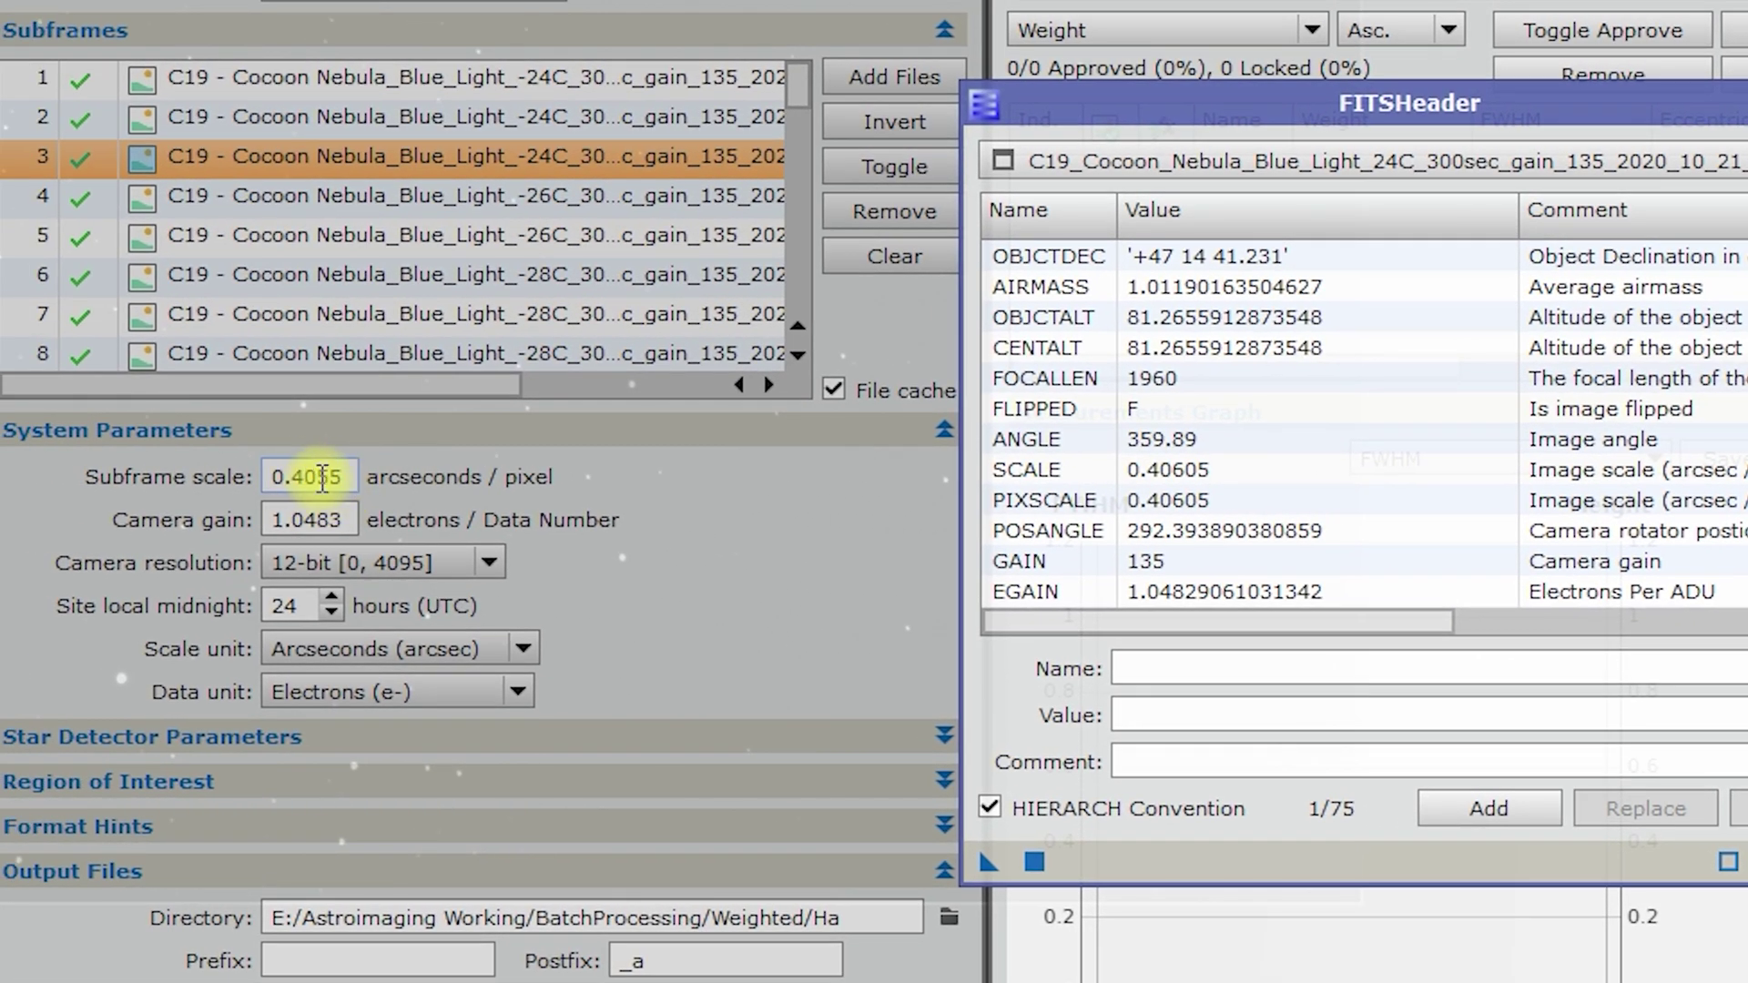
drag(217, 474, 260, 474)
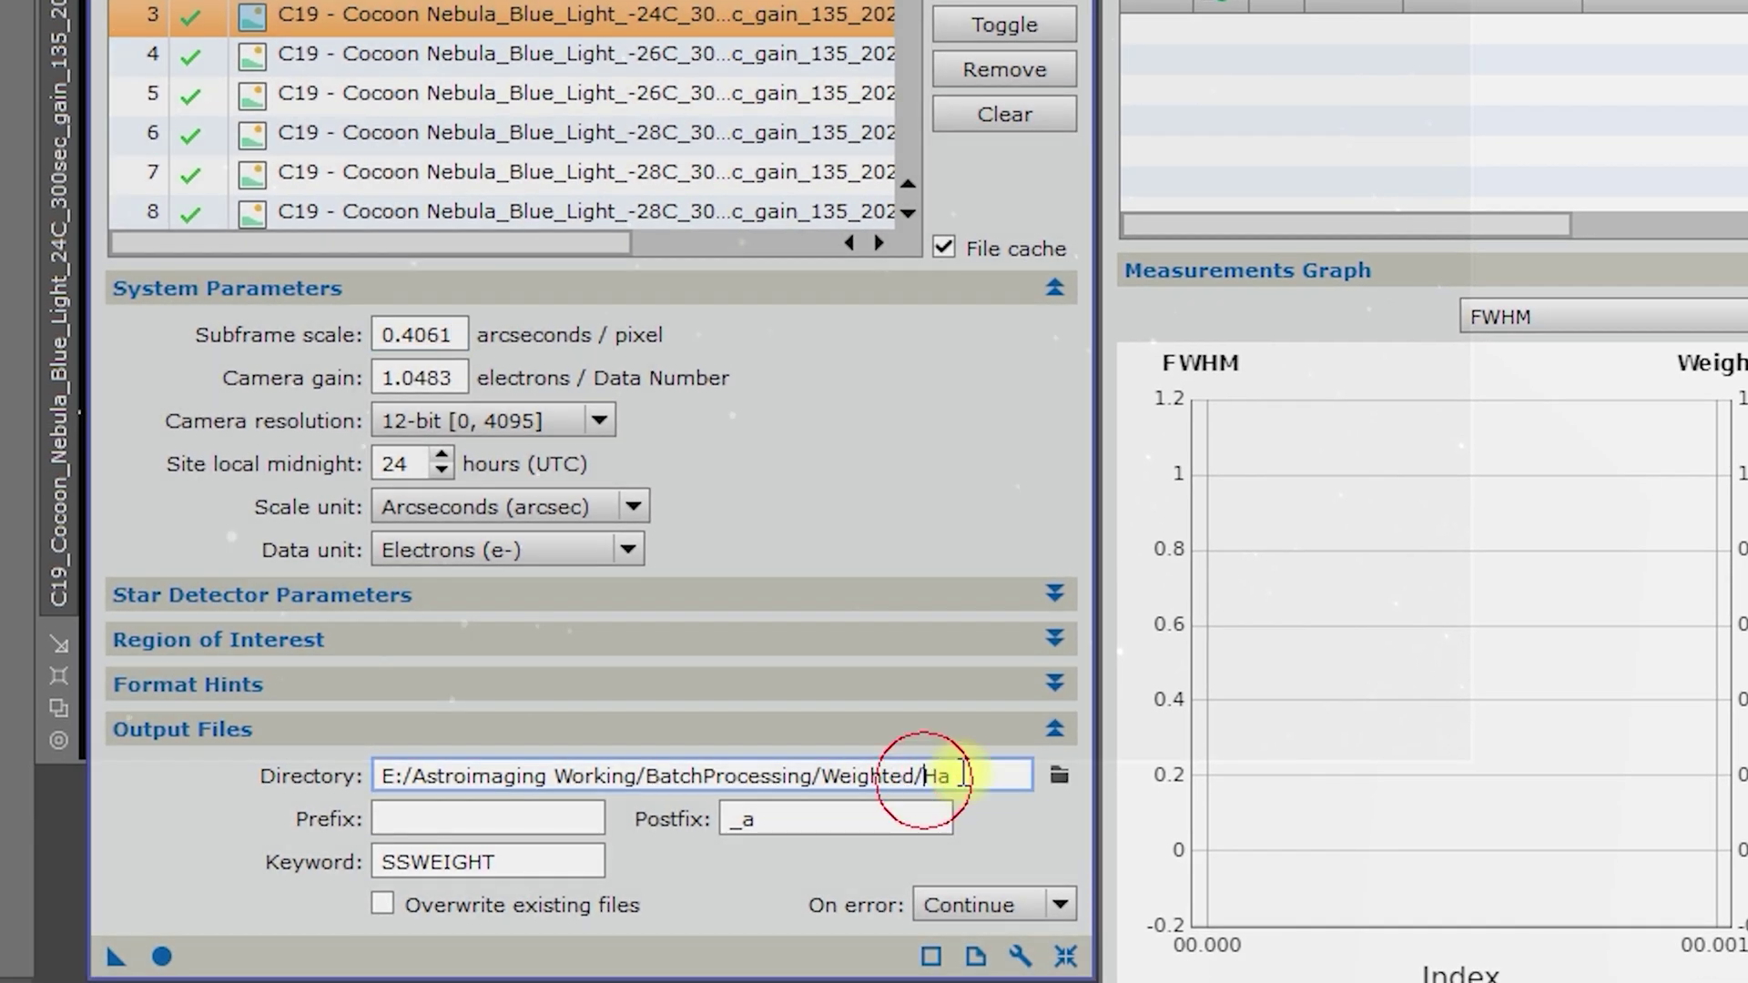
- Change the output directory from Weighted/Ha to Weighted/Blue, keeping postfix _a and keyword SSWEIGHT
double_click(933, 778)
drag(826, 778, 915, 775)
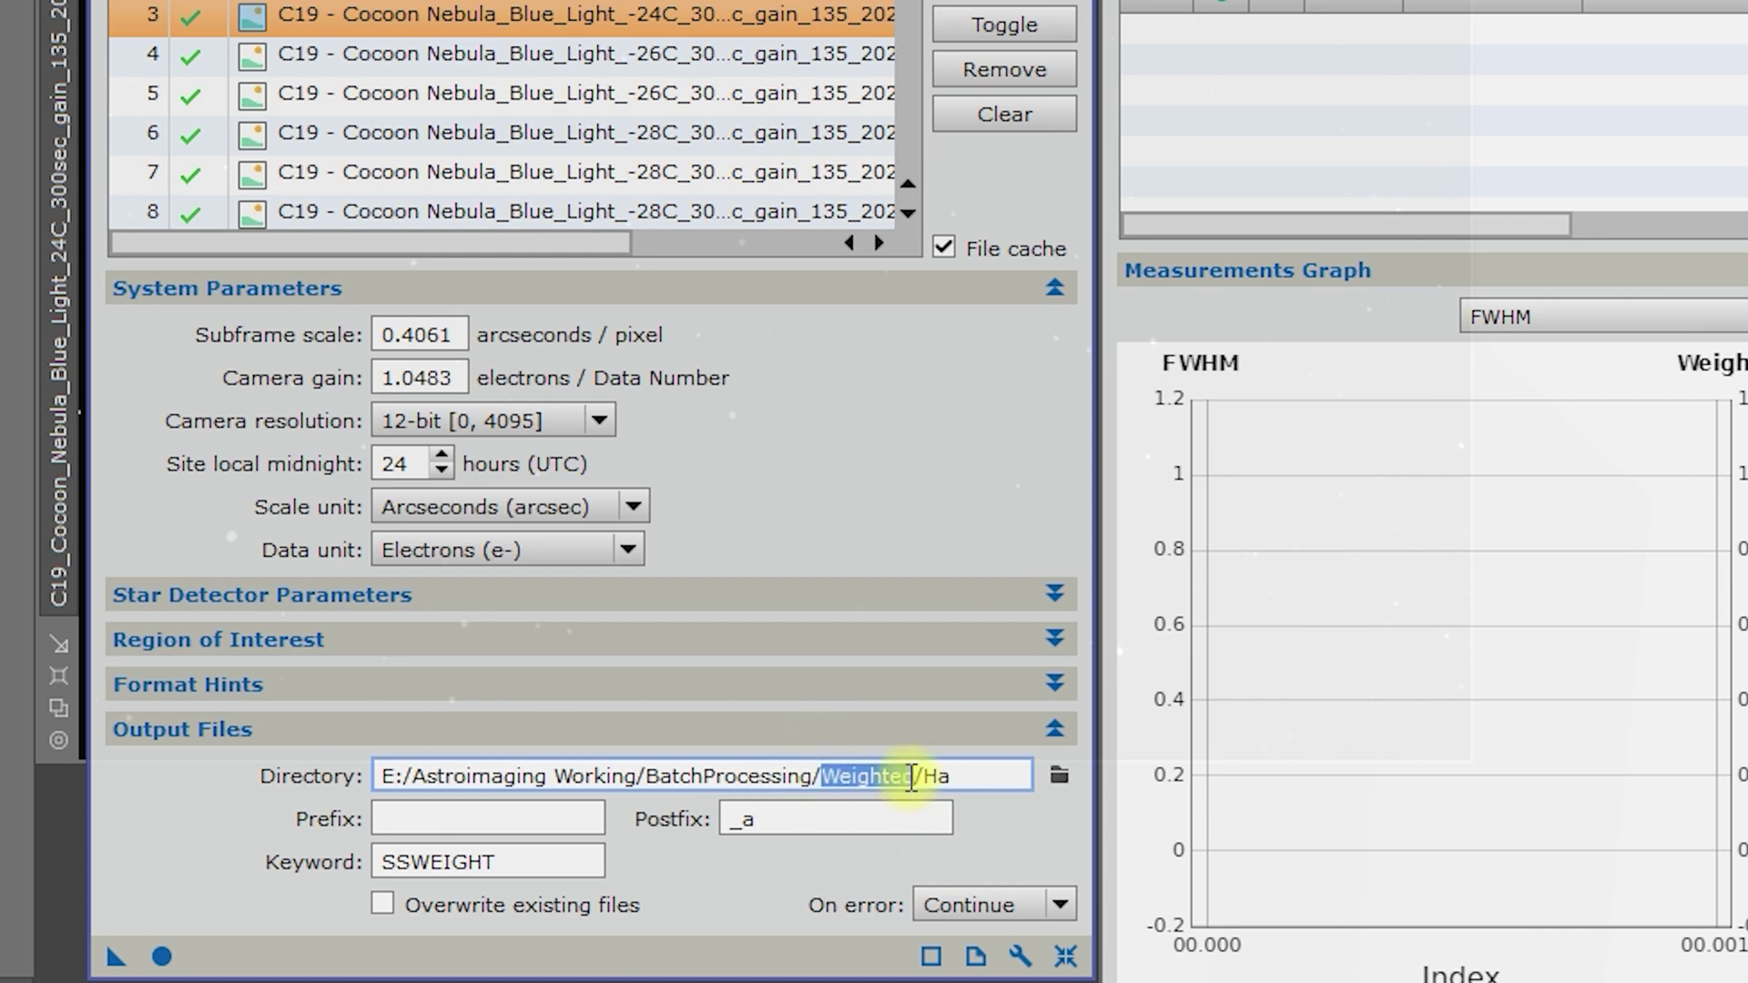
click(947, 779)
double_click(931, 778)
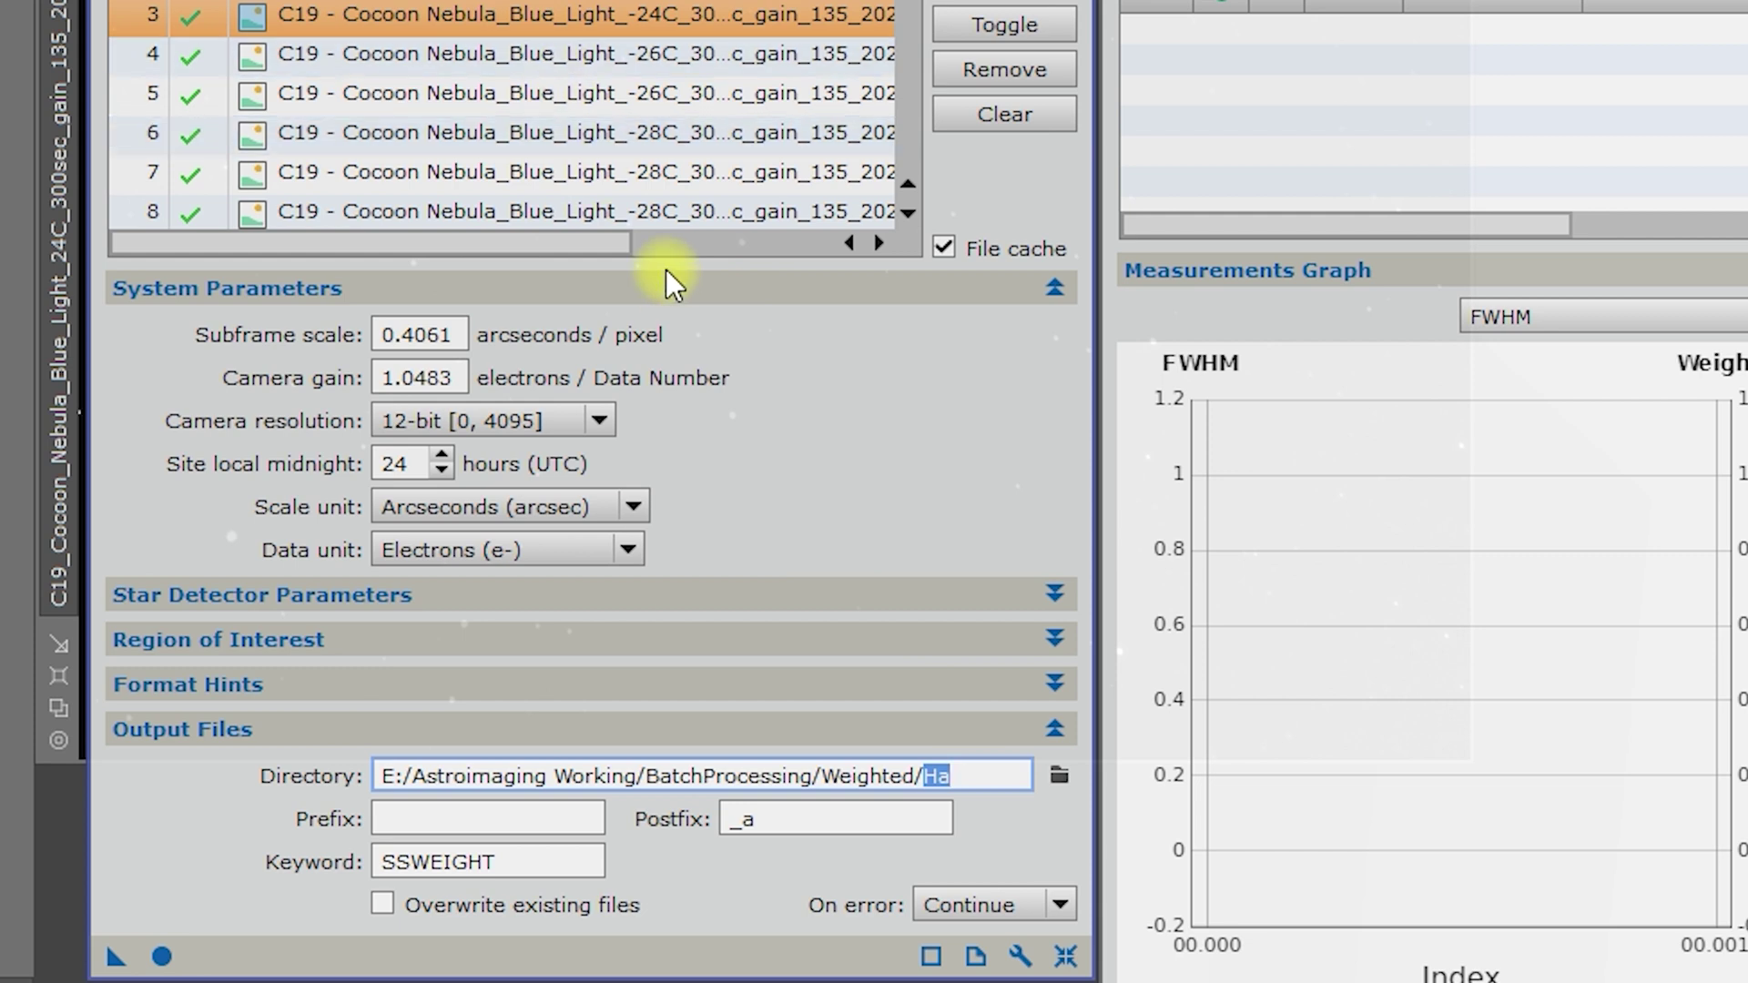
text(Blue)
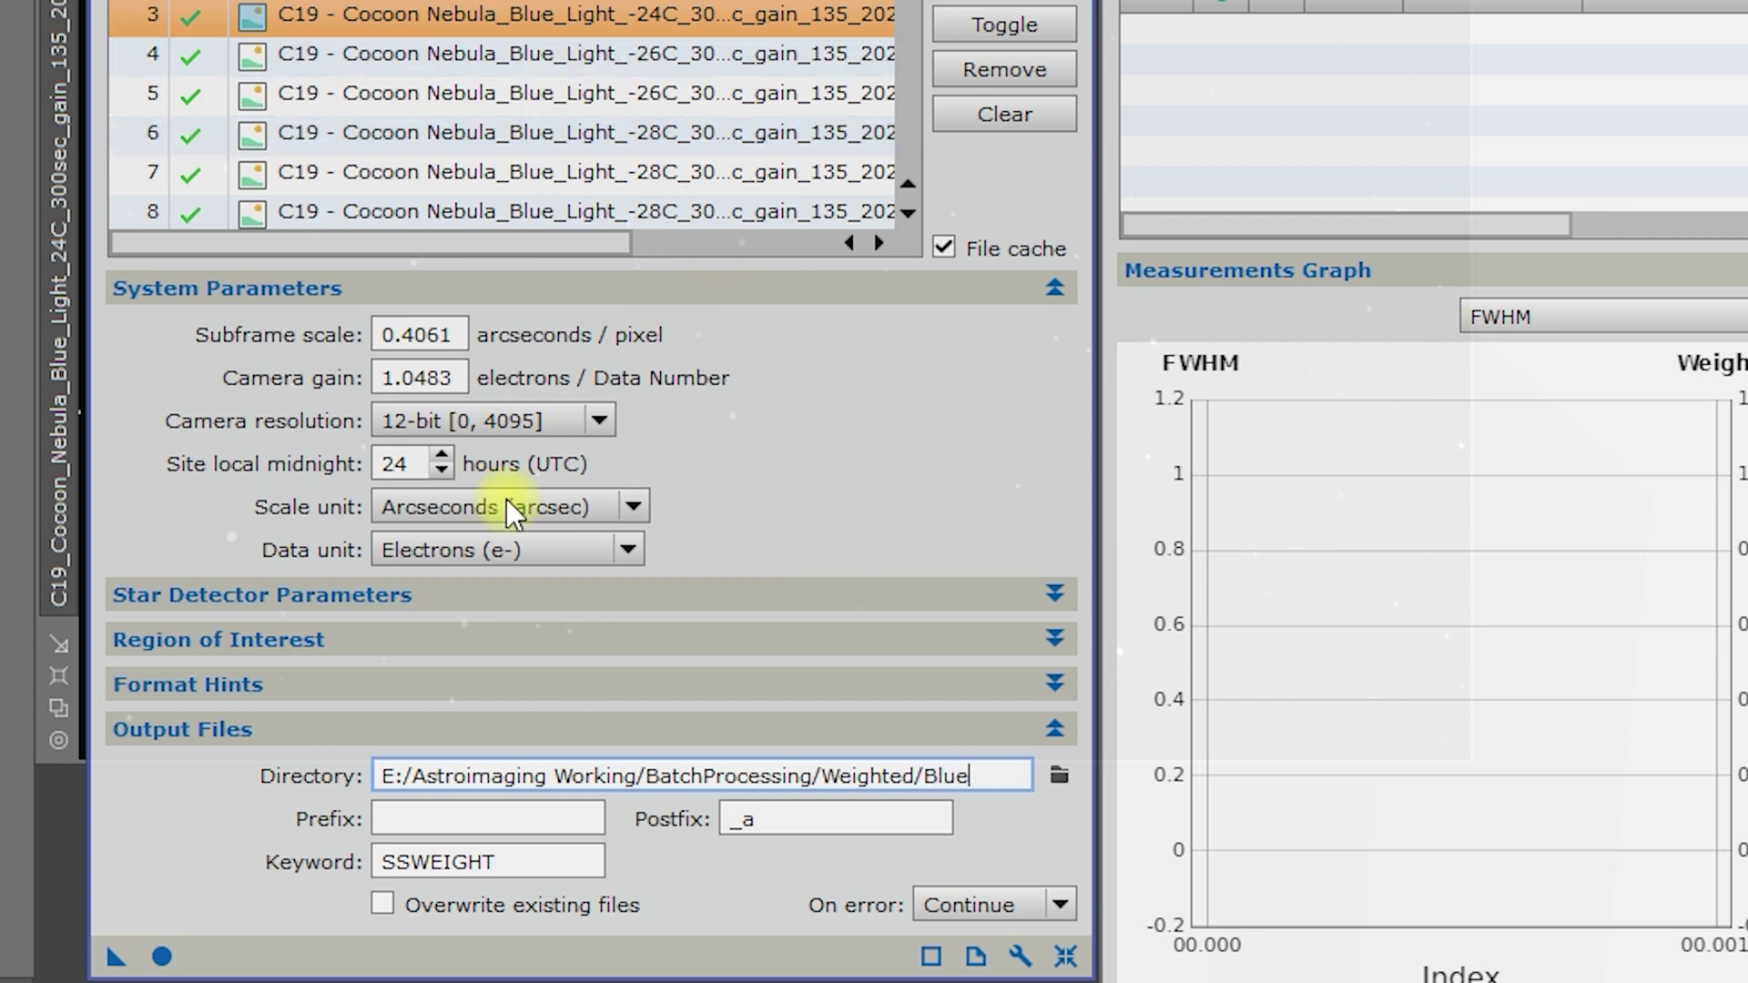
double_click(561, 861)
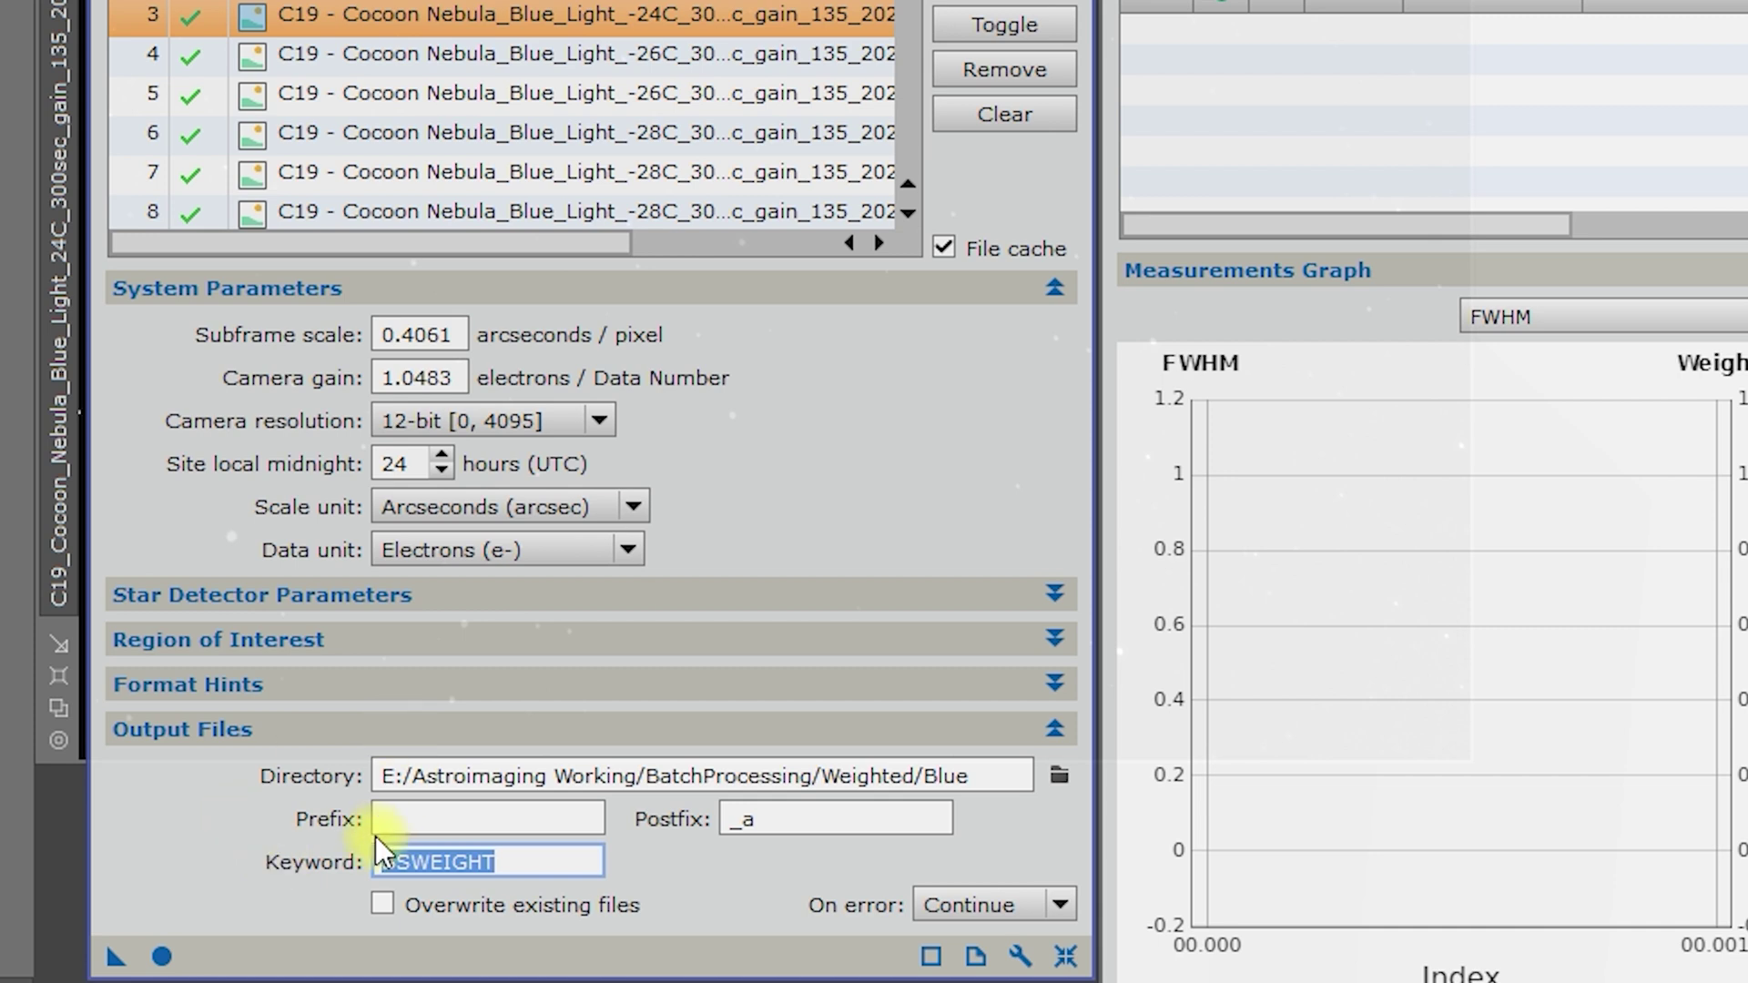
click(532, 864)
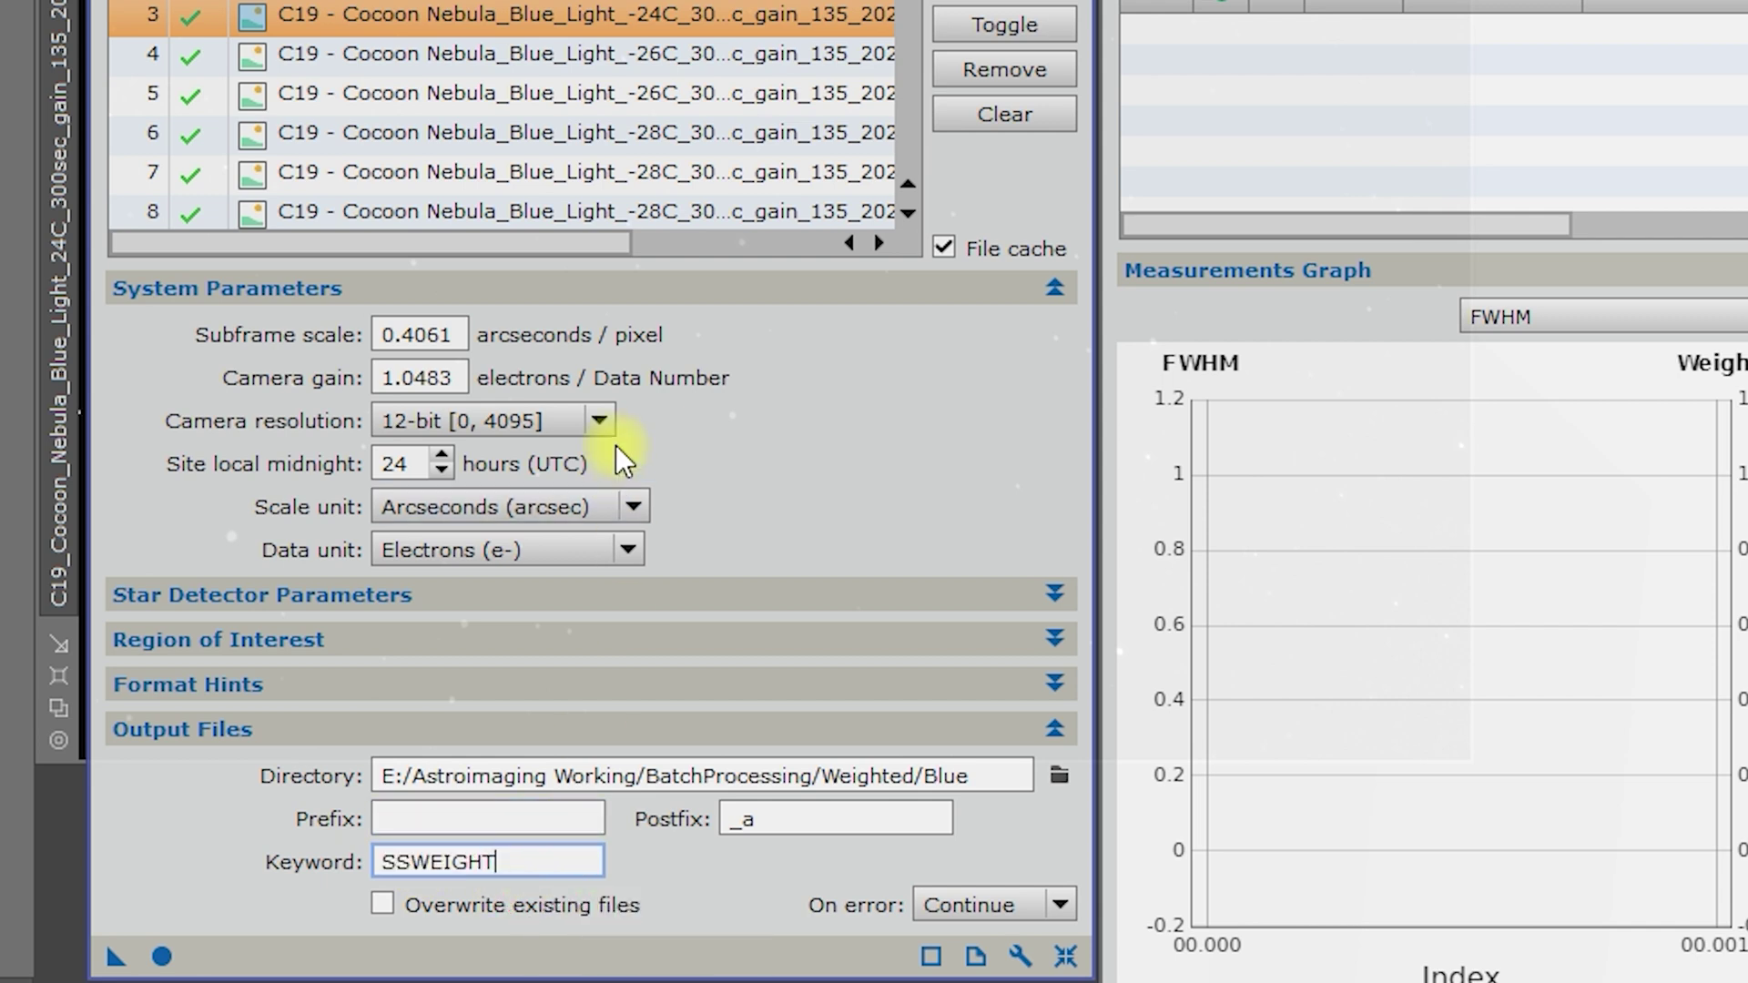
click(503, 592)
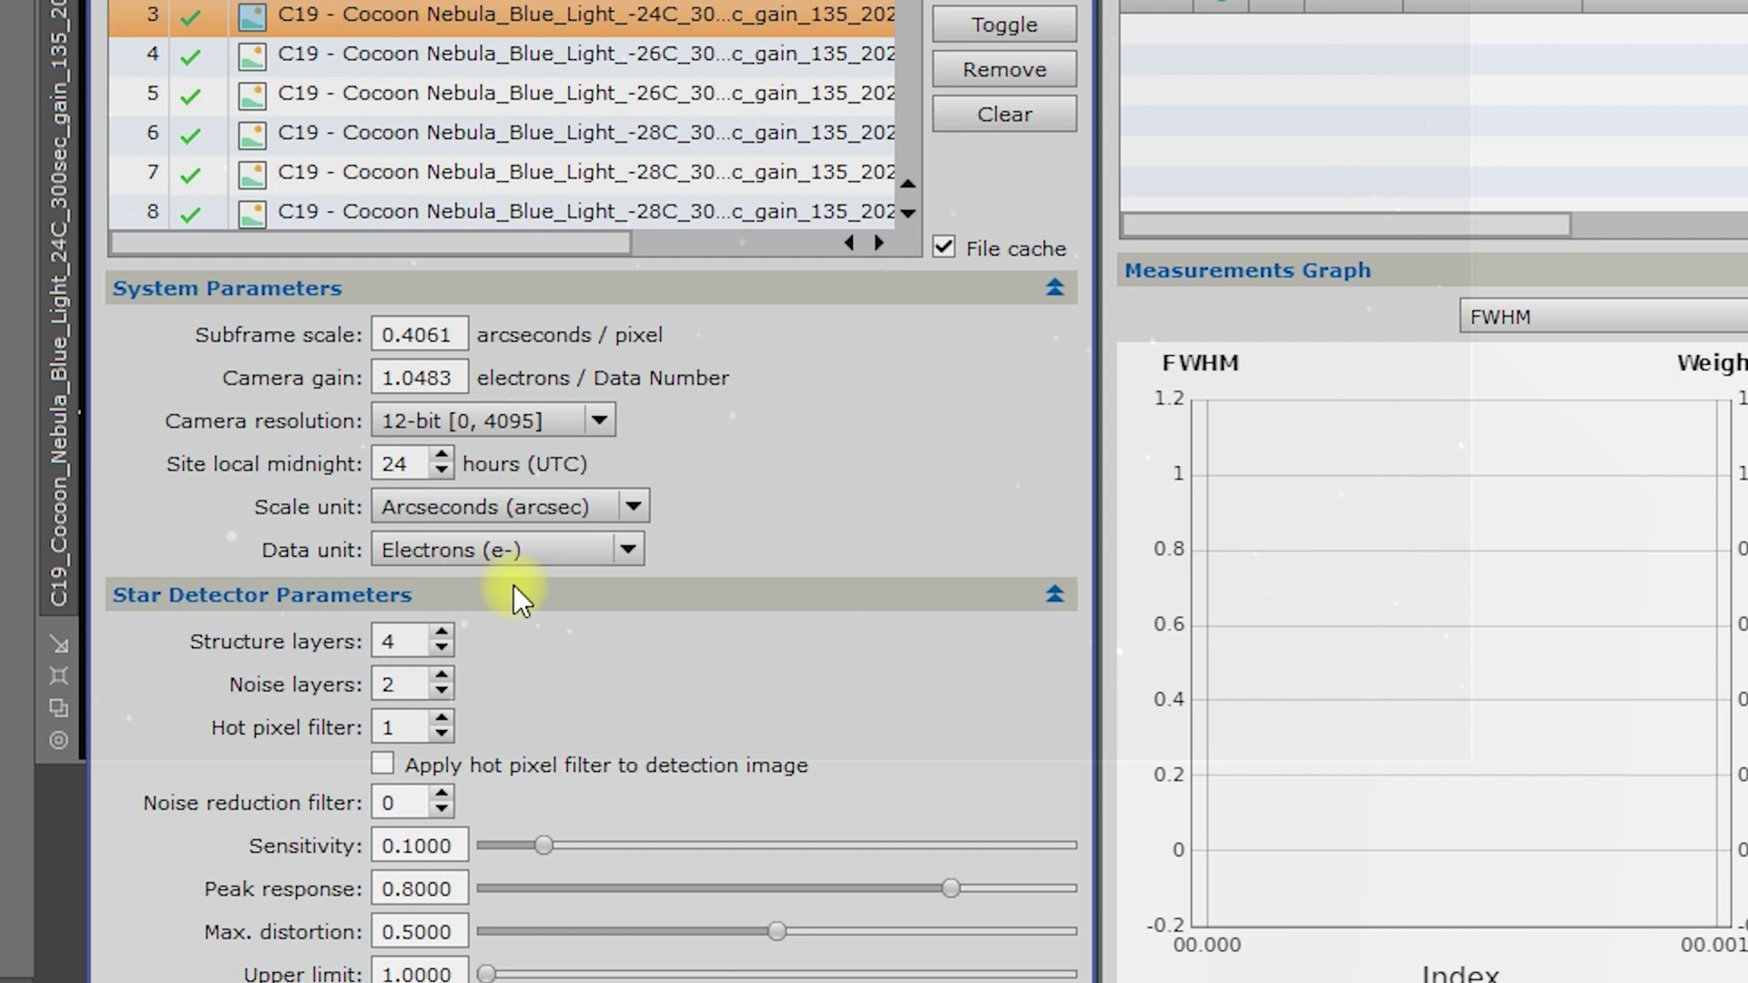
click(521, 599)
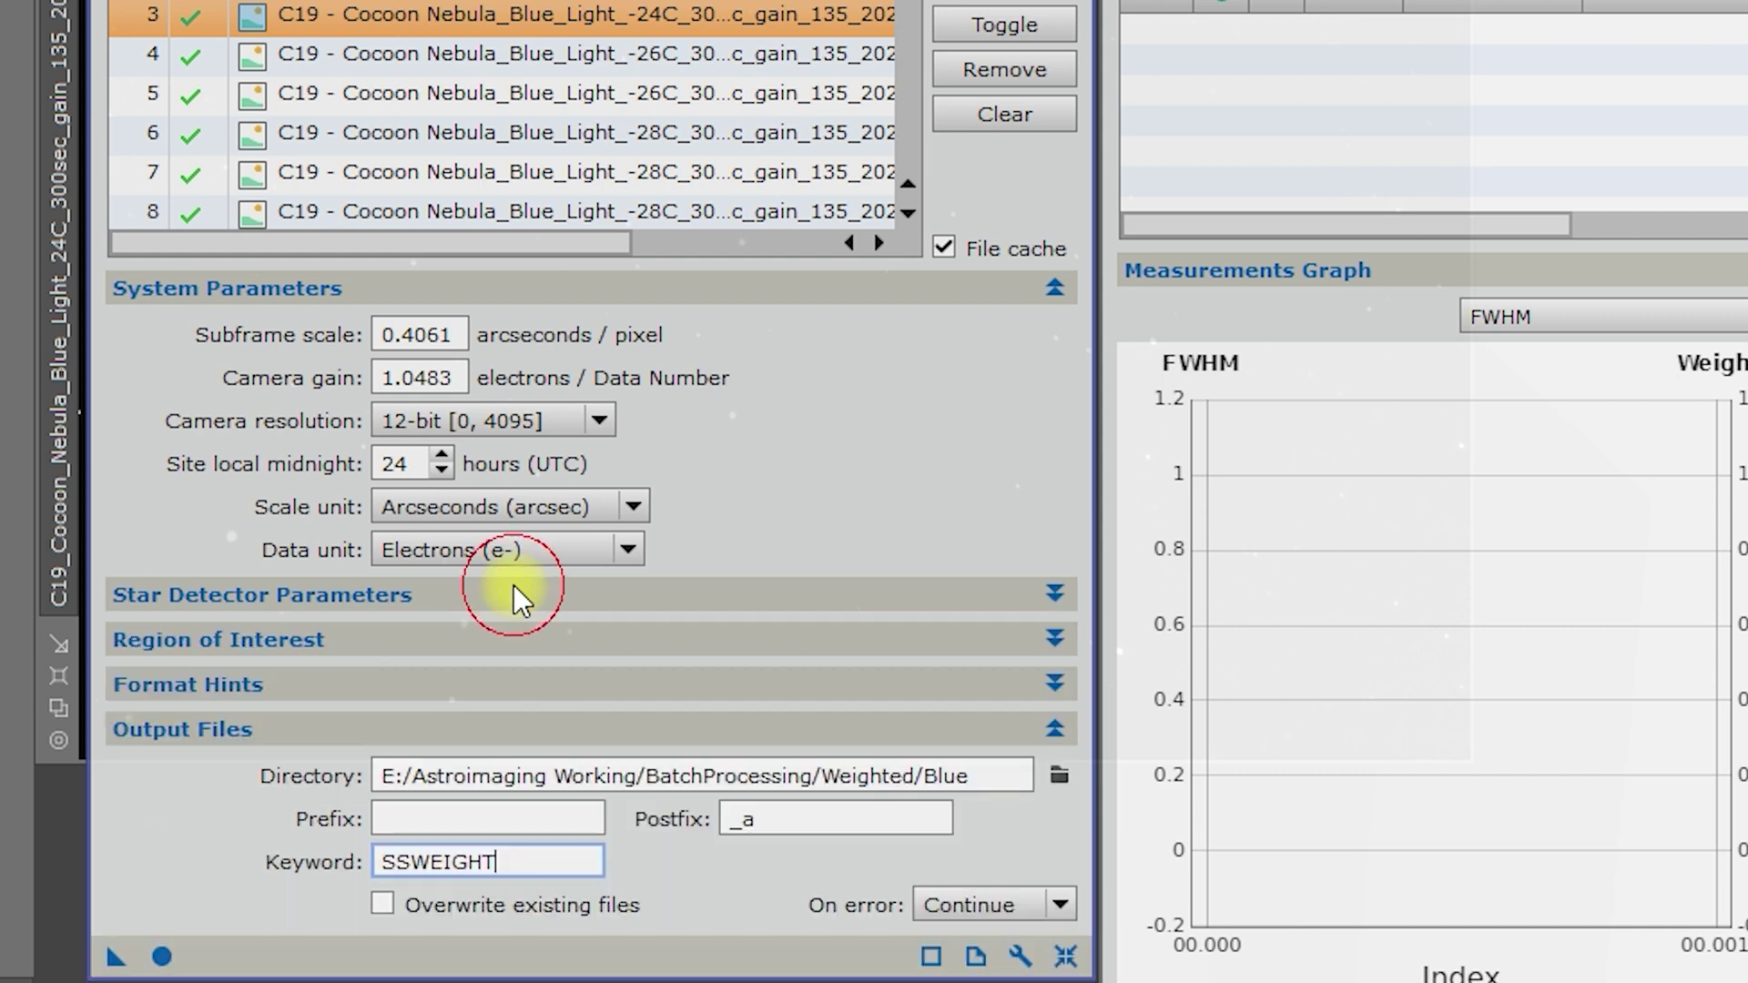
click(506, 641)
click(507, 642)
click(519, 683)
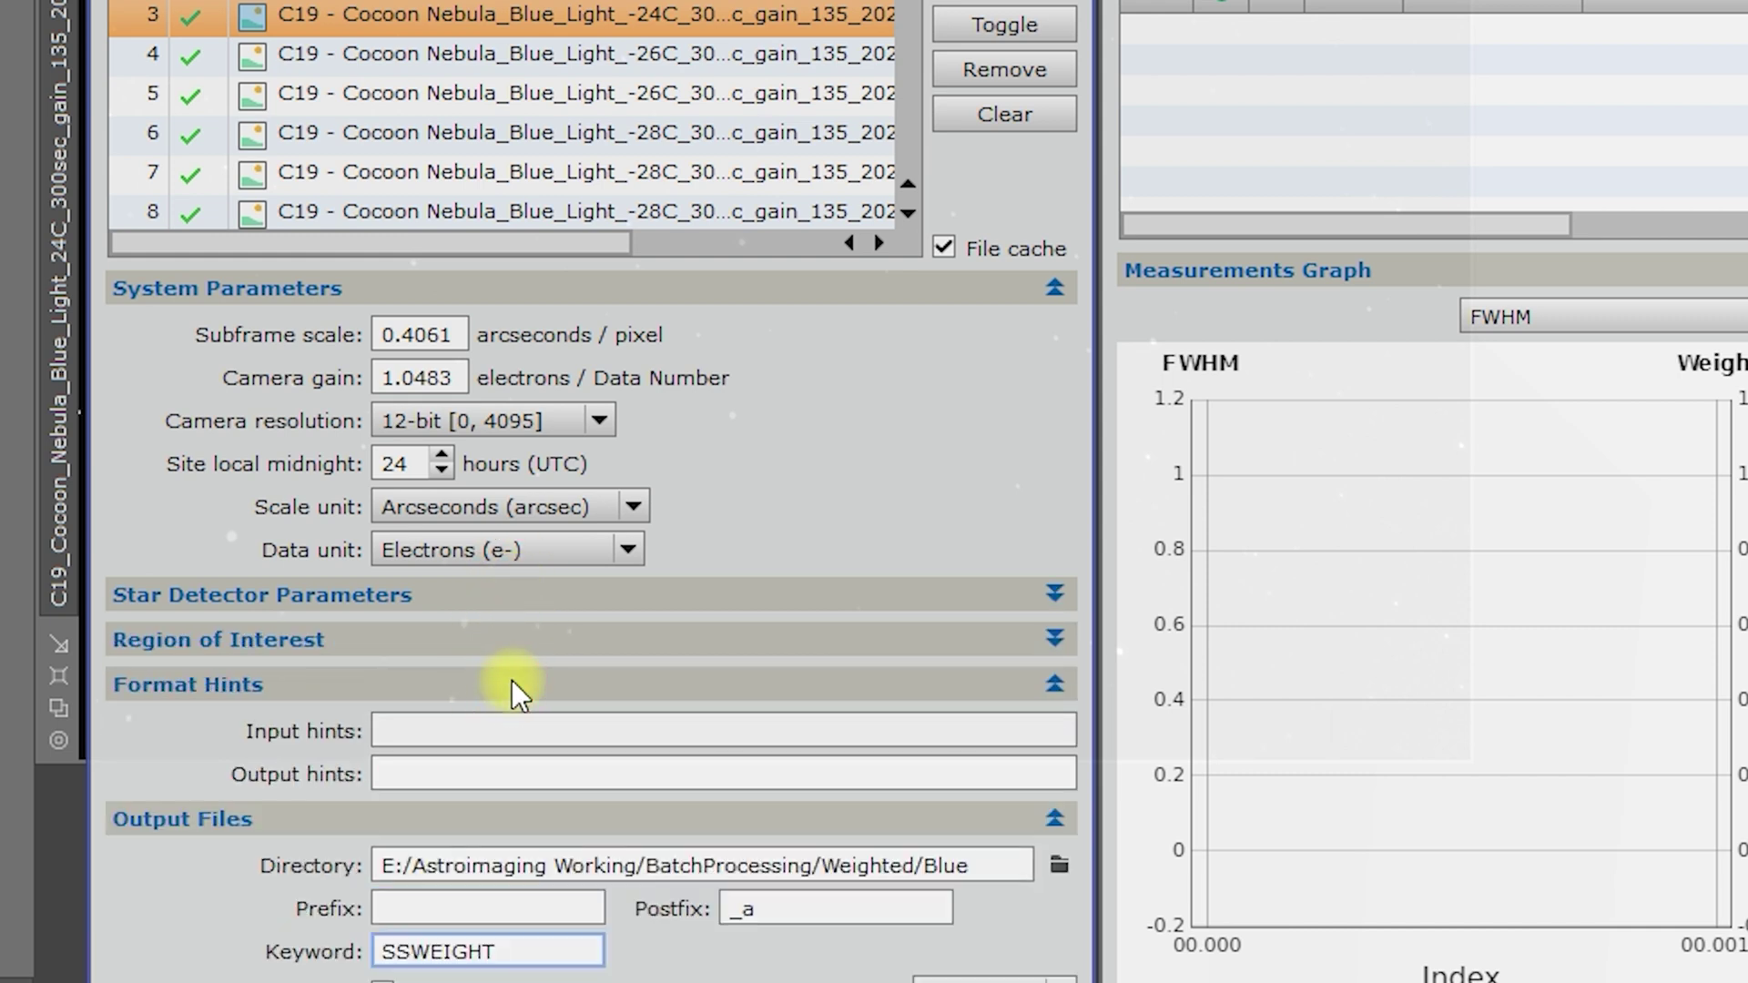
click(537, 678)
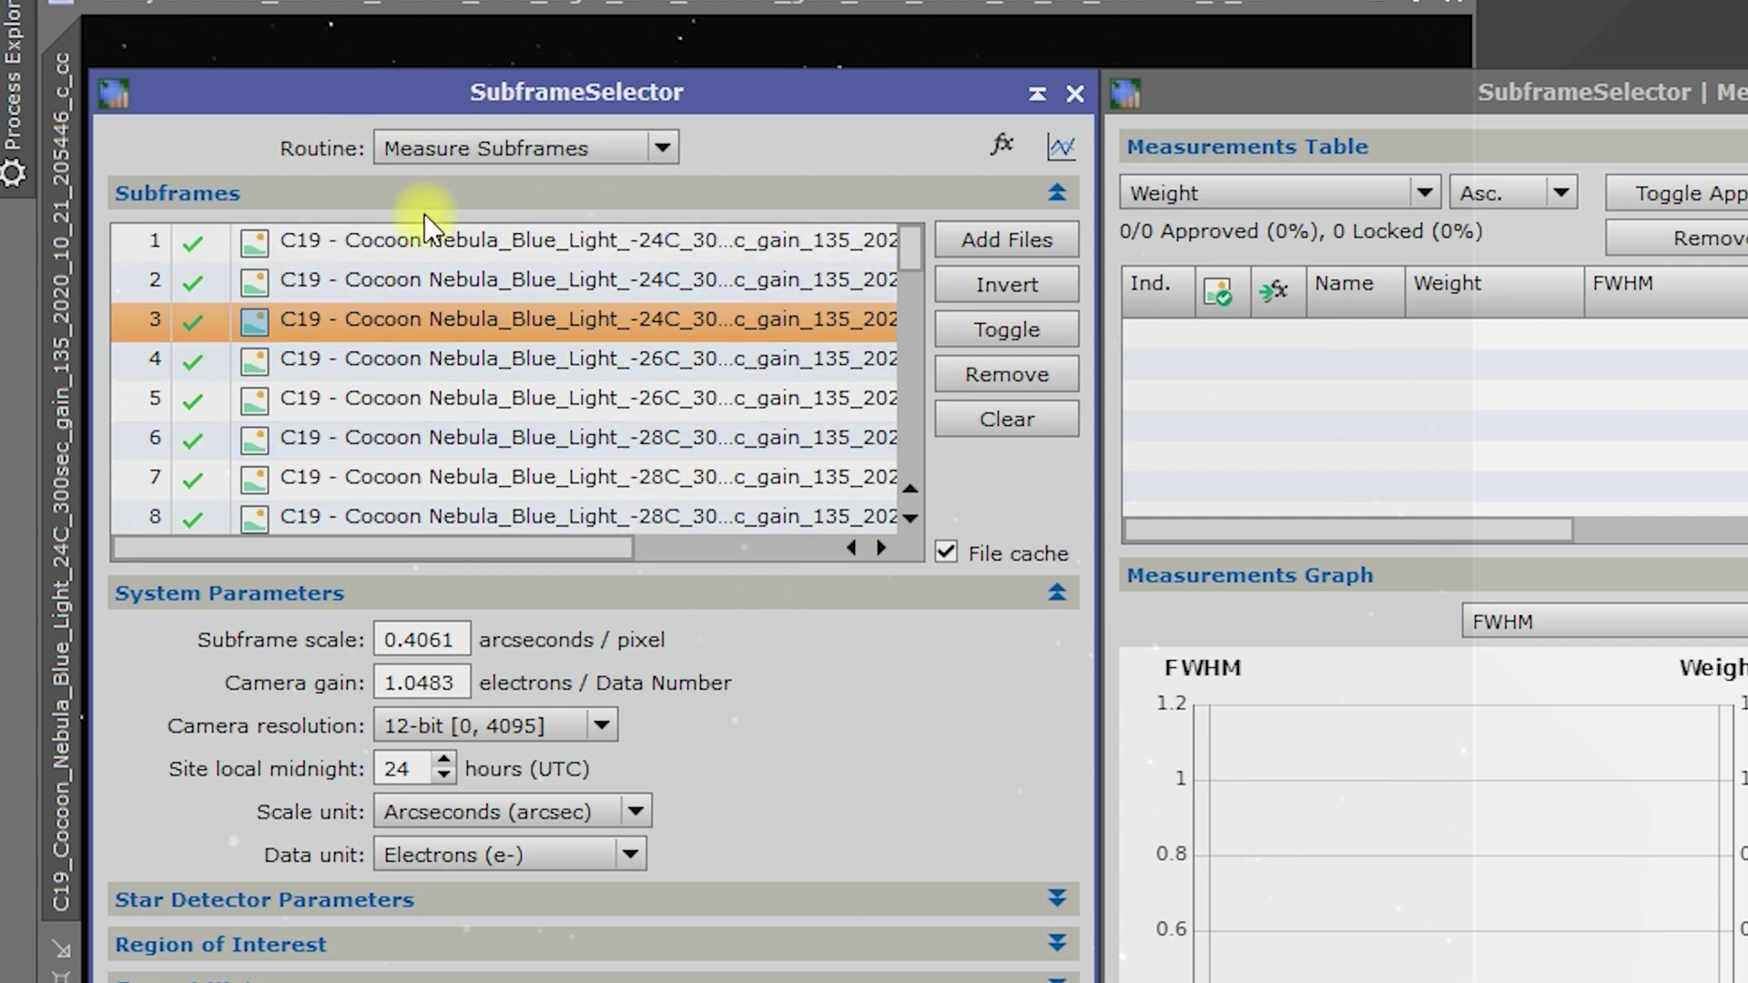
- Close the subframe image and confirm Measure Subframes as the SubframeSelector routine
click(1457, 7)
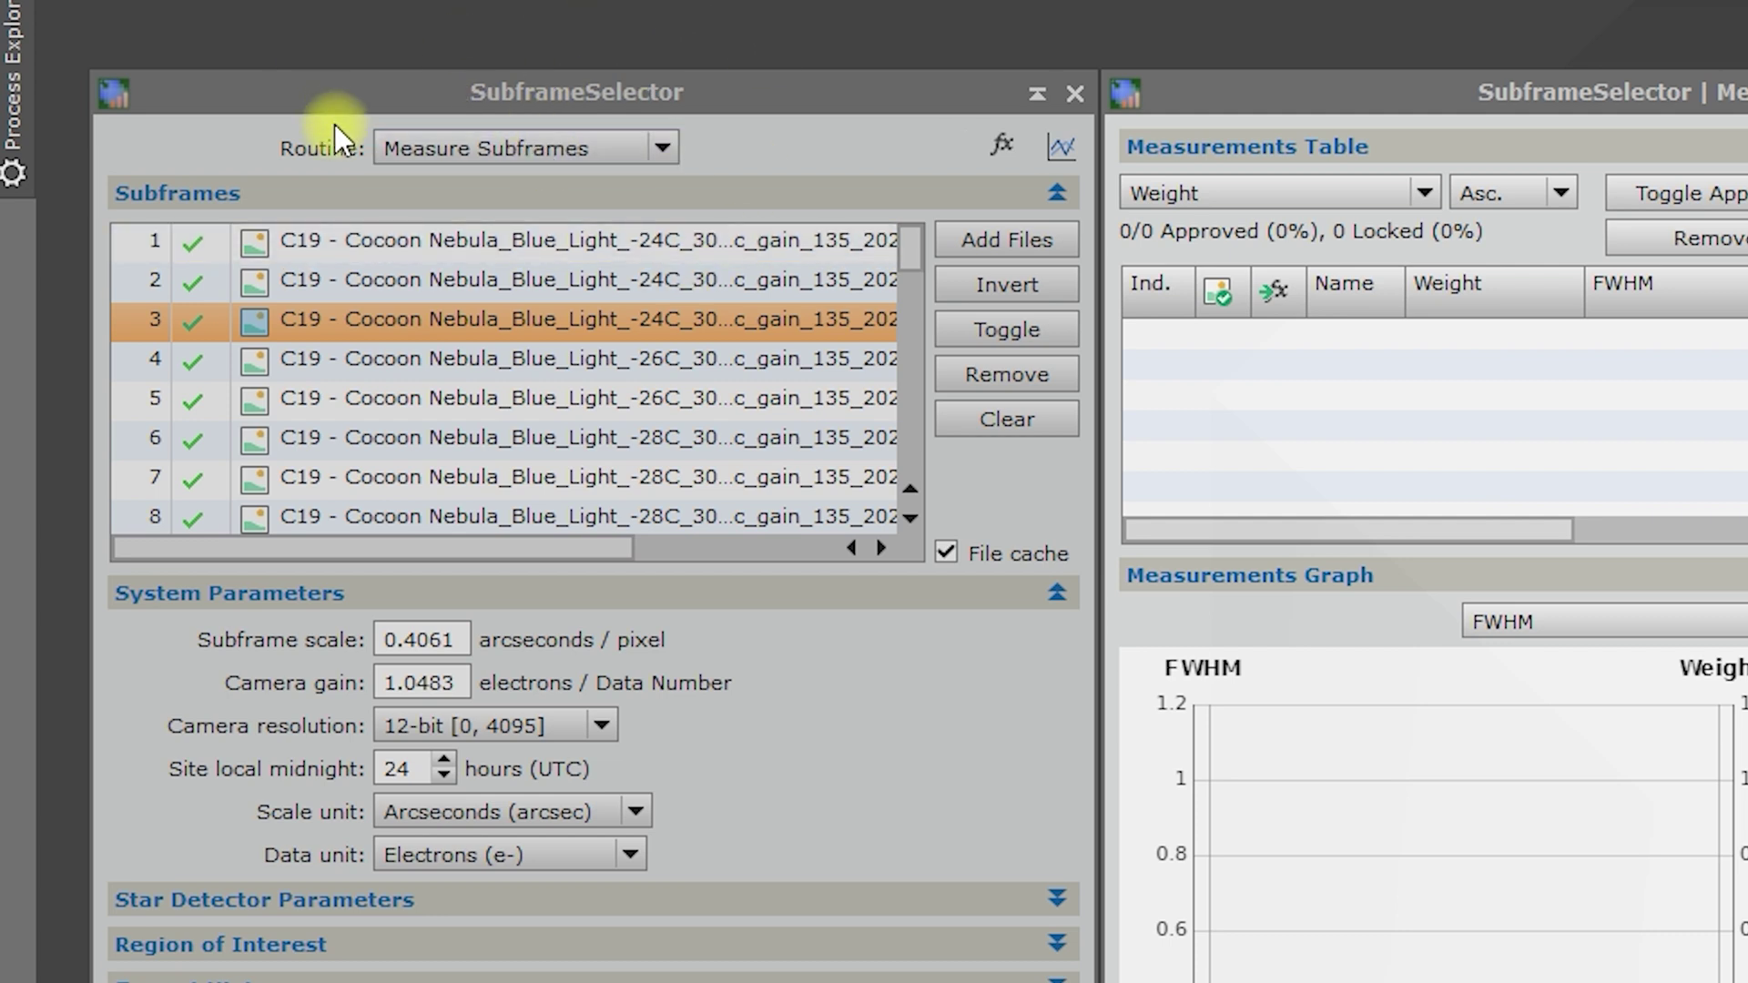
click(560, 154)
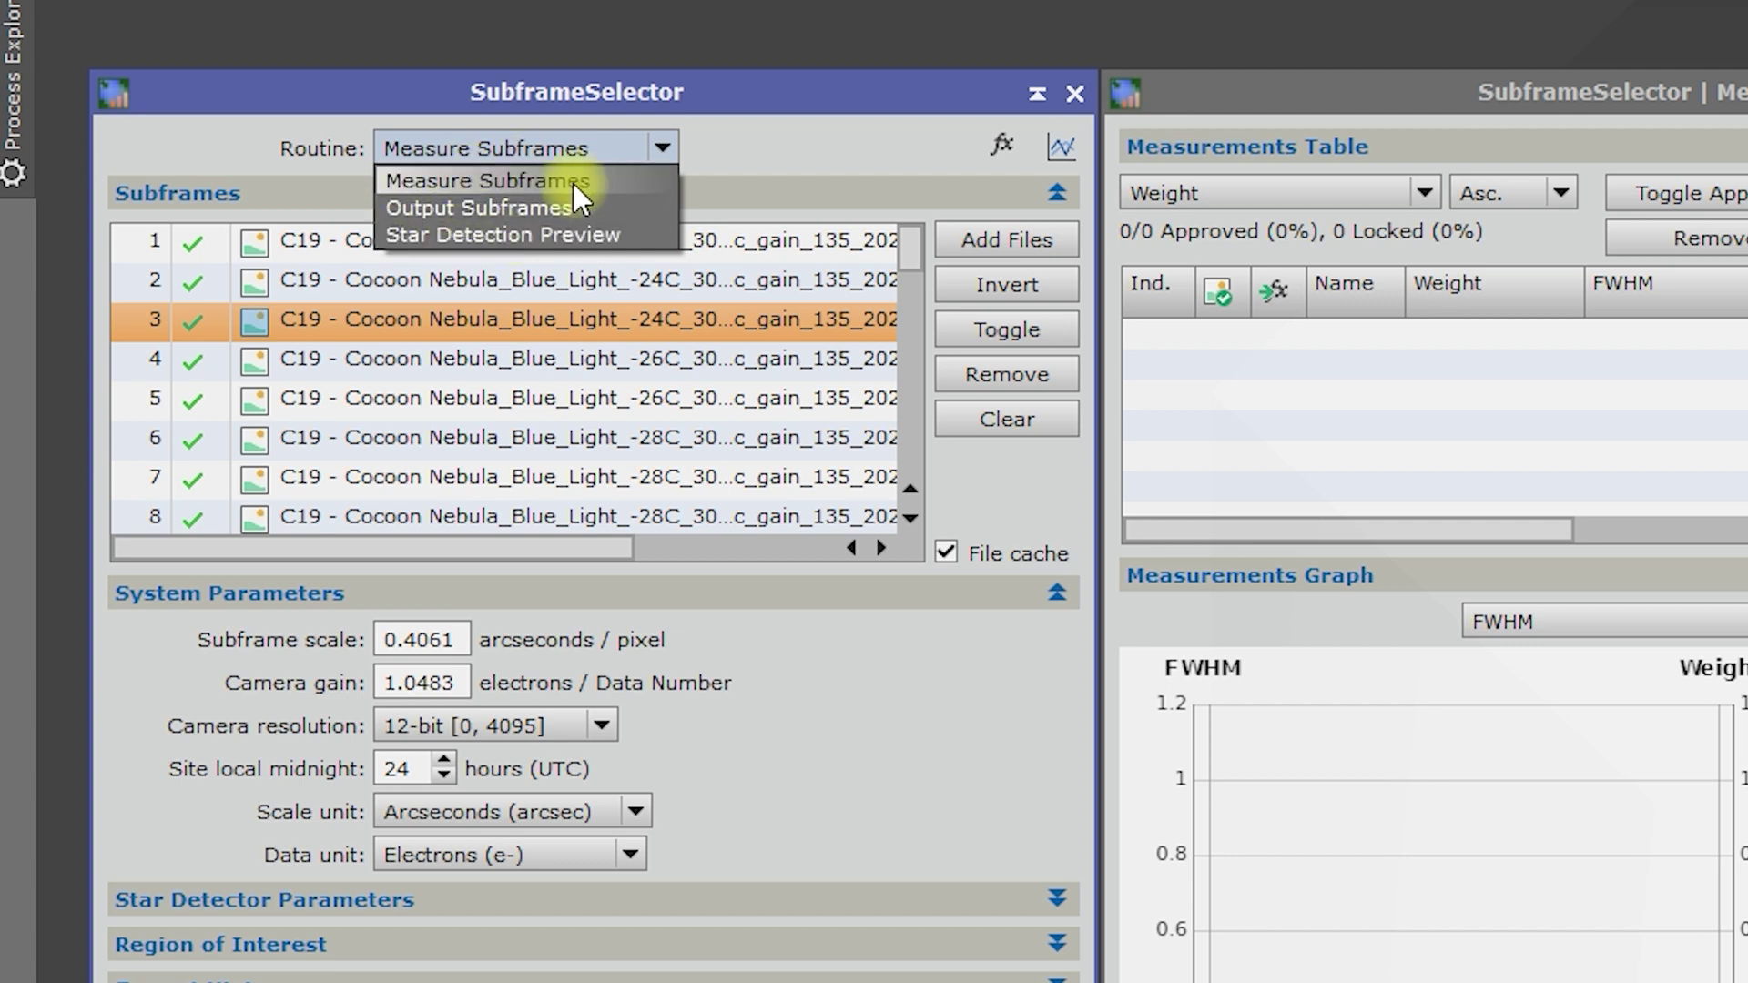
click(719, 128)
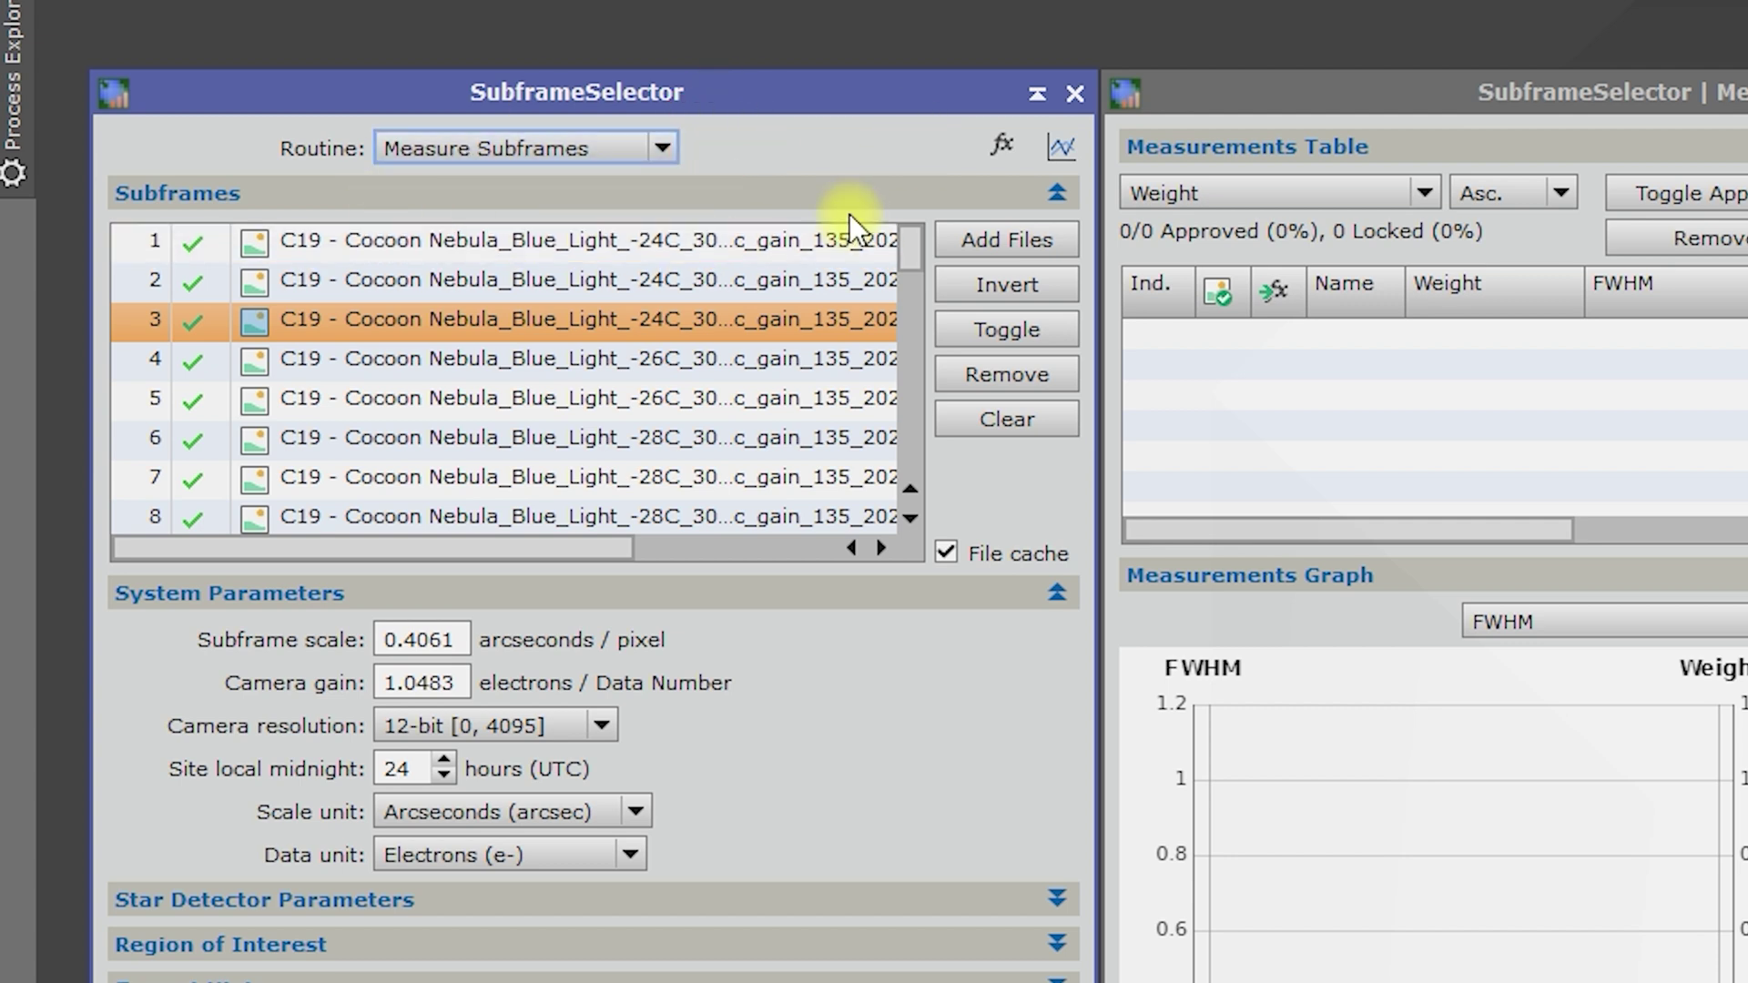
click(624, 157)
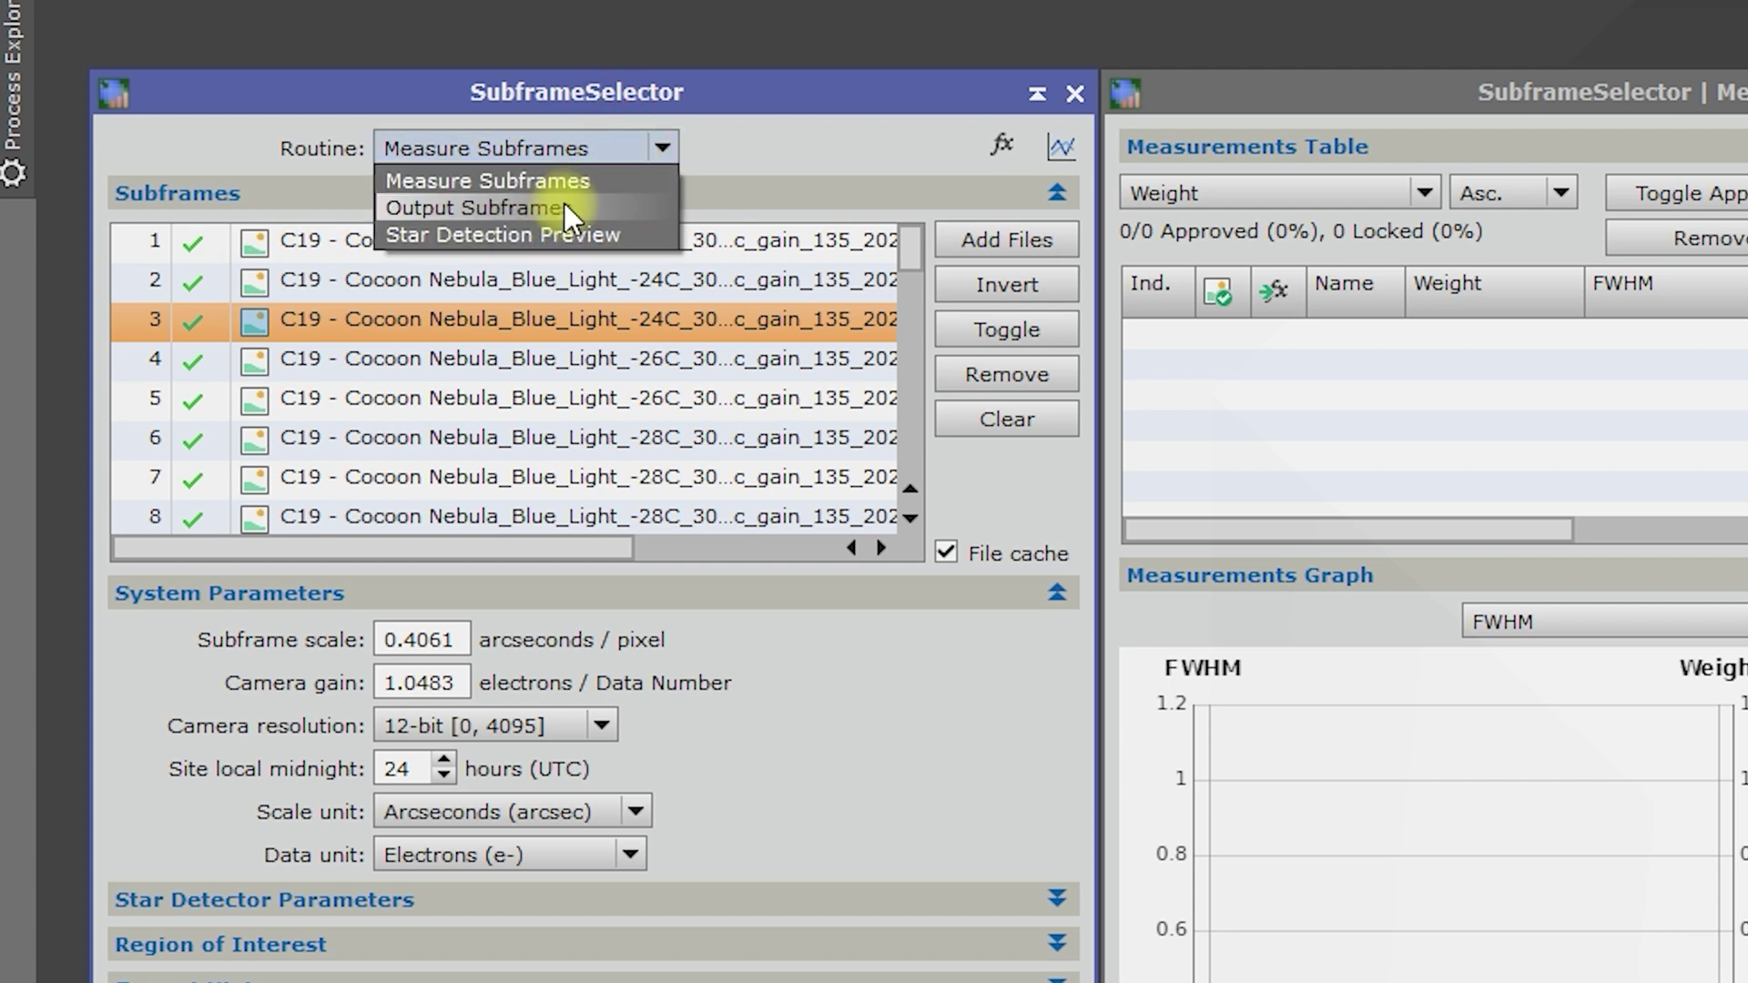
click(575, 183)
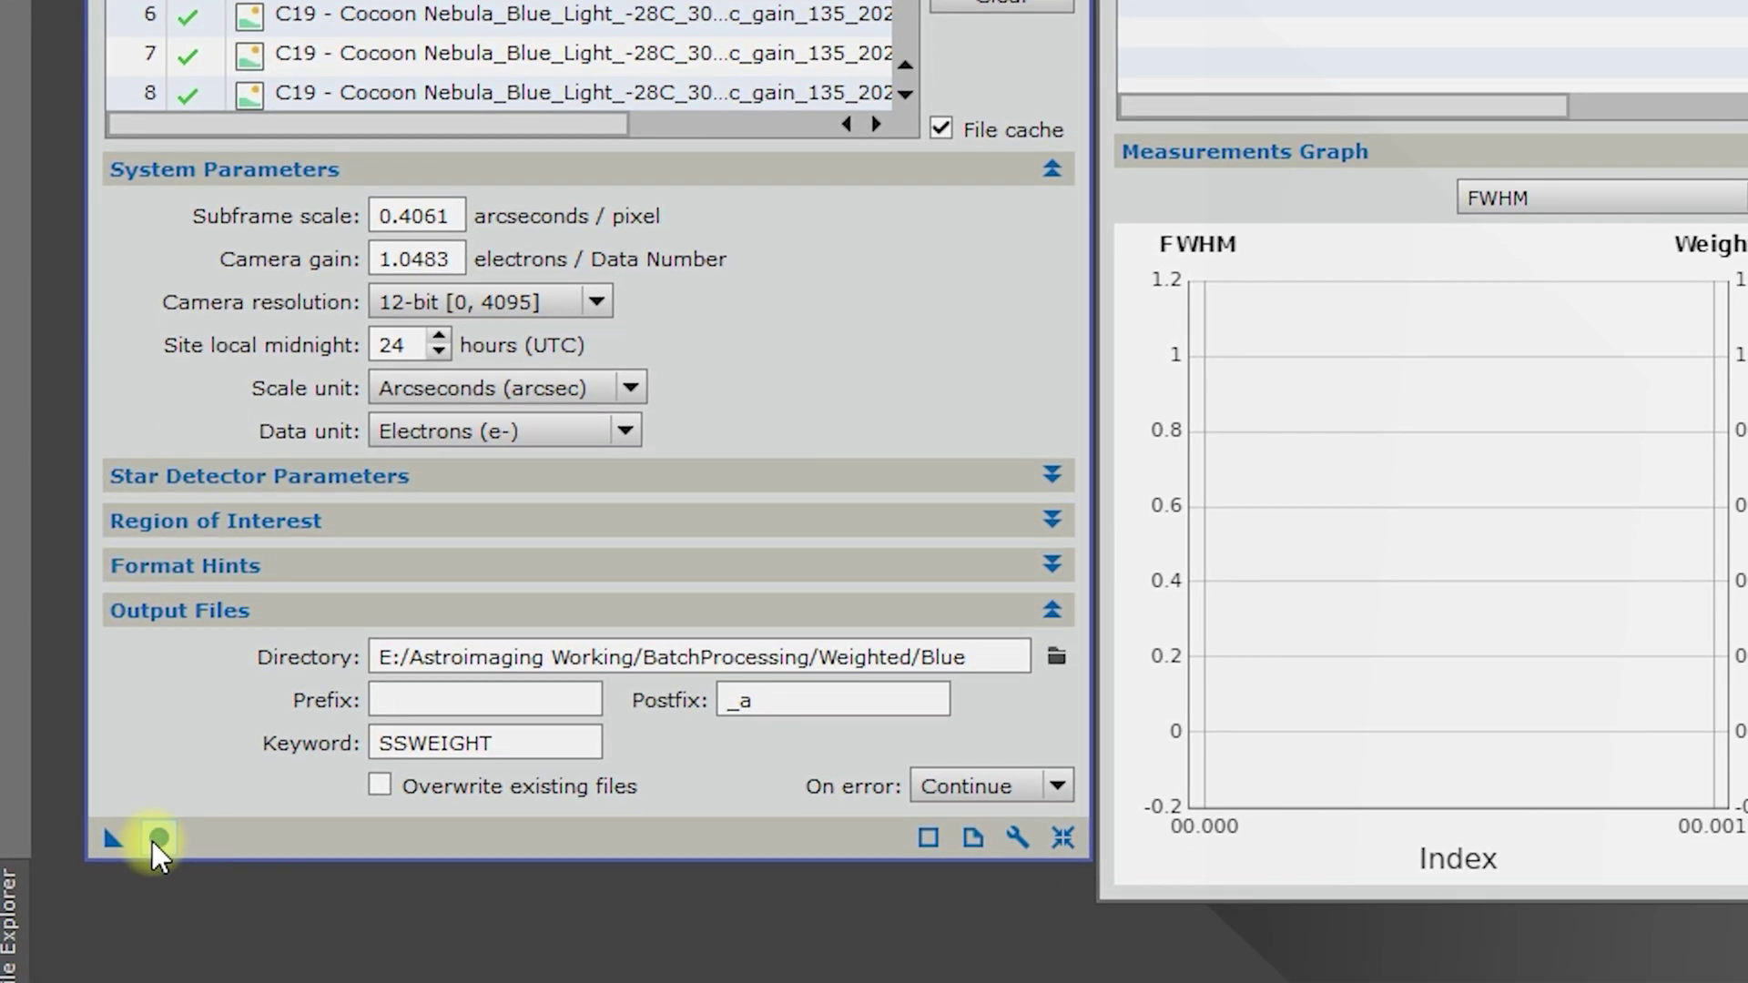
- Run Apply Global to measure the 36 Blue subframes and review the filled table and graph
click(158, 838)
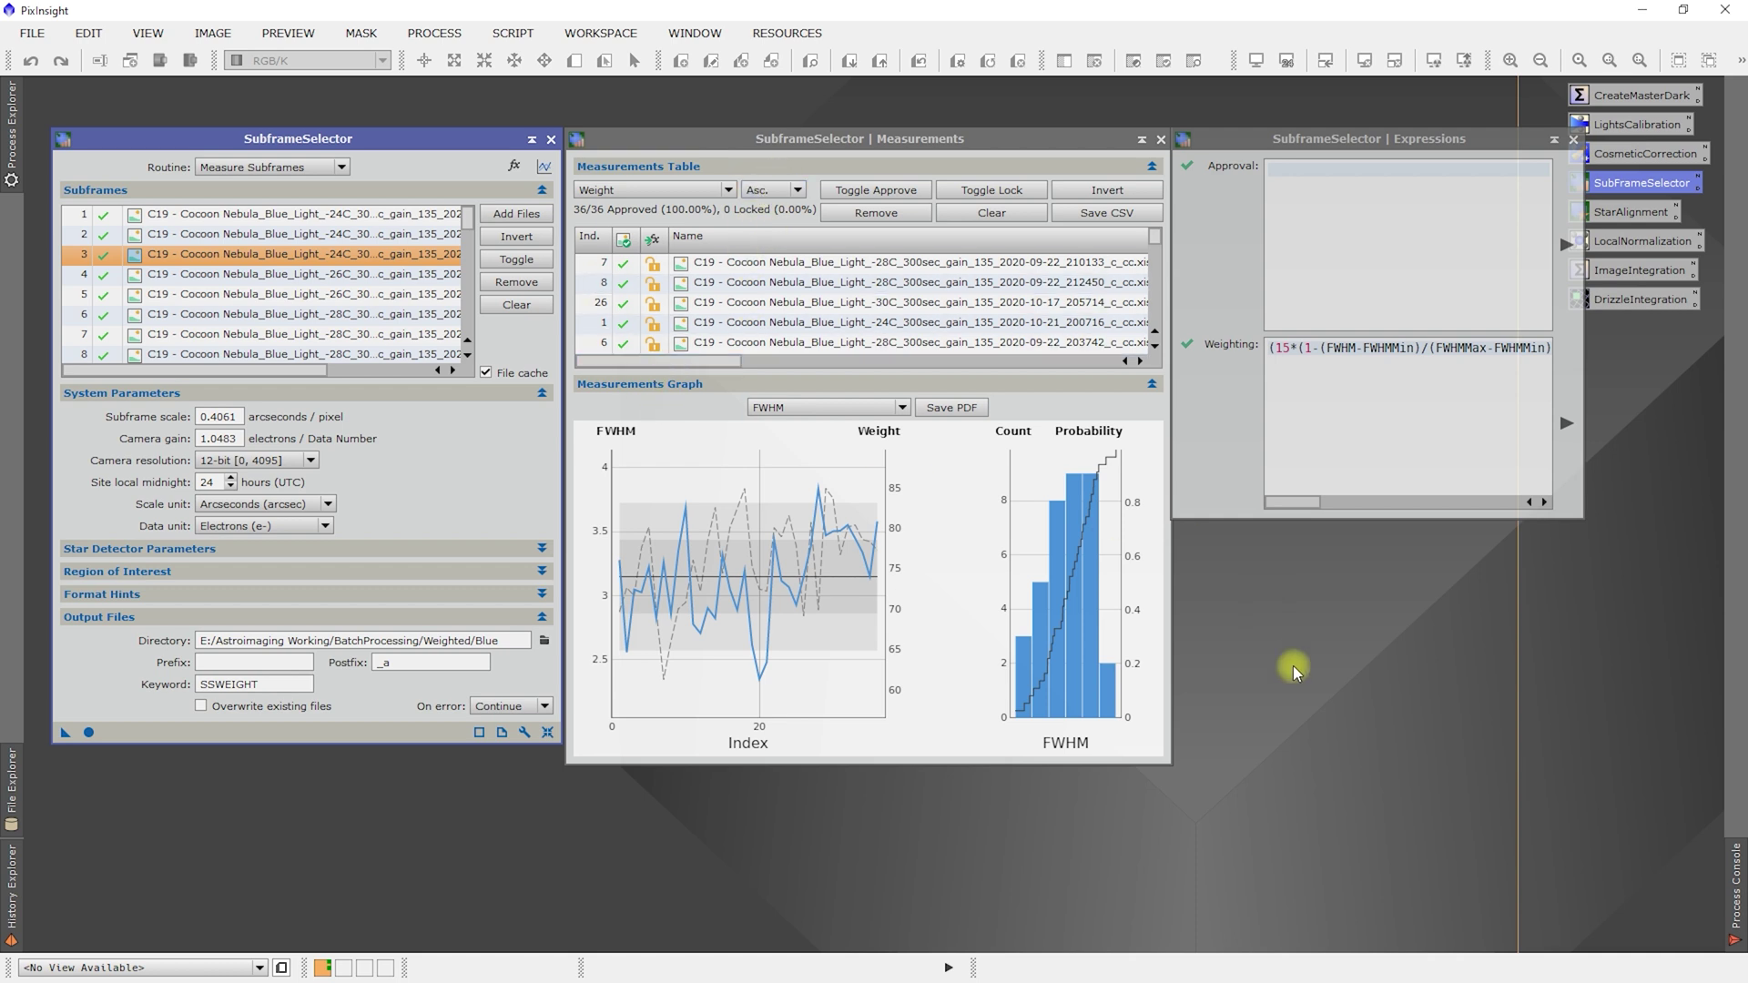
drag(721, 362, 742, 363)
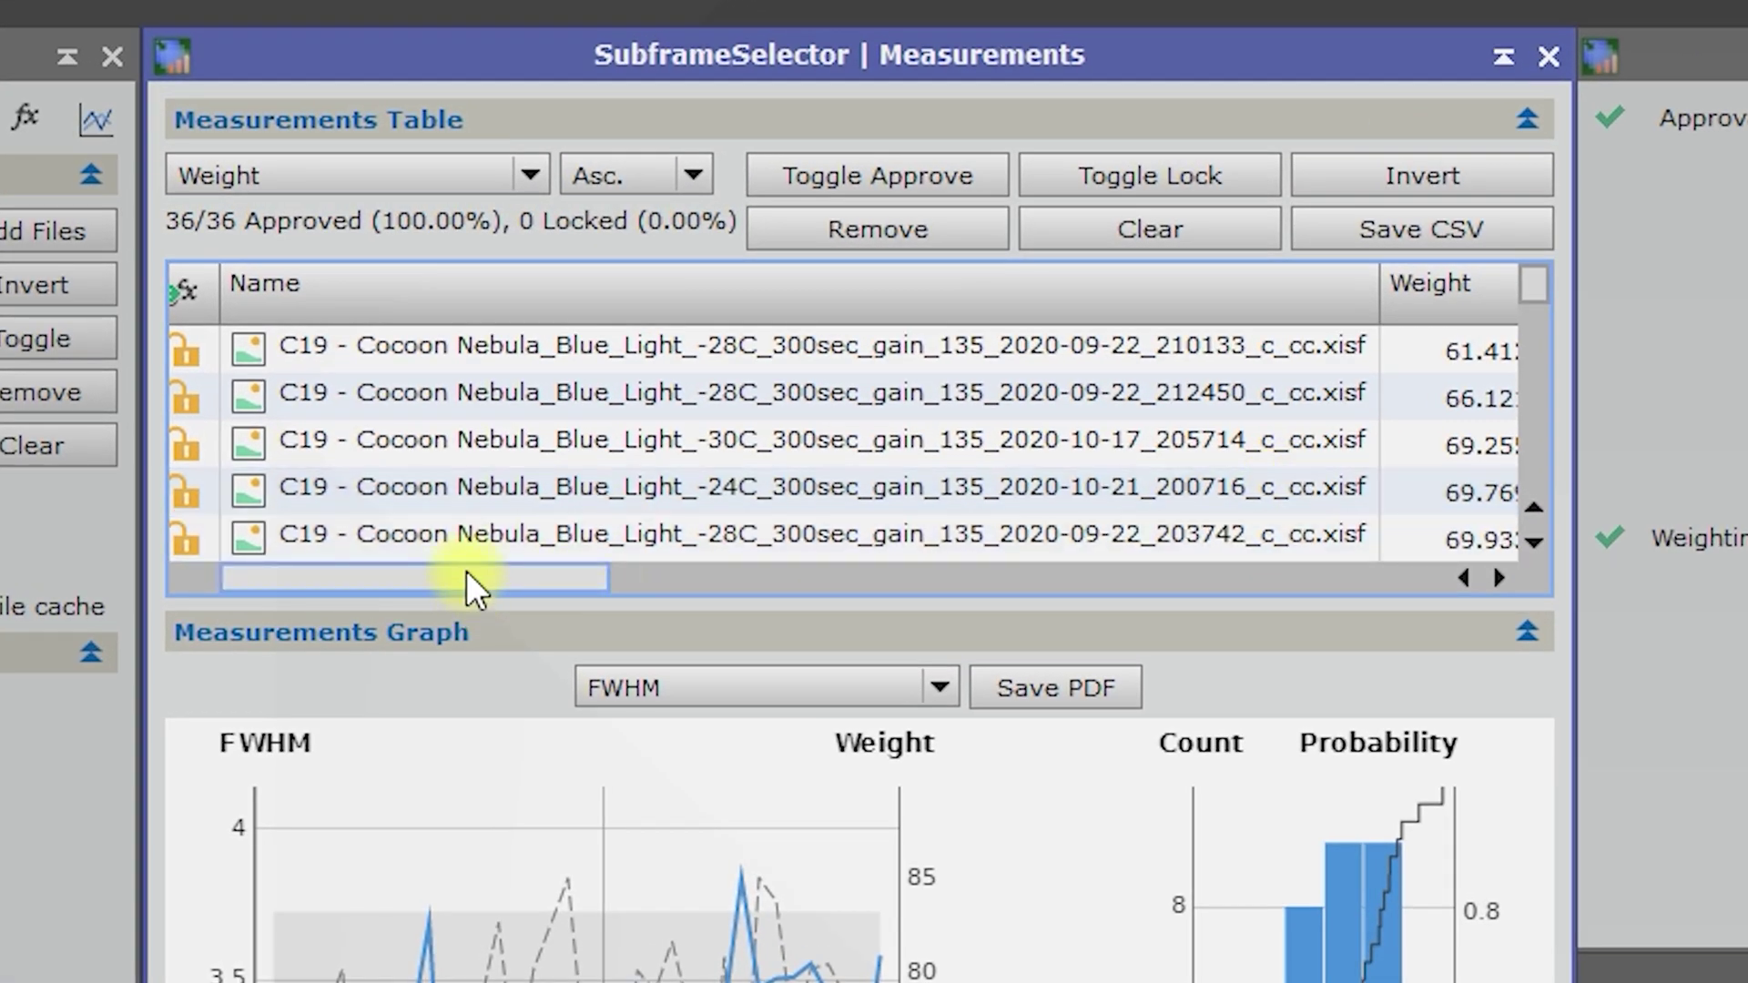
- Select the last row of the weight-sorted table, the frame weighted 85.034
drag(466, 571, 690, 605)
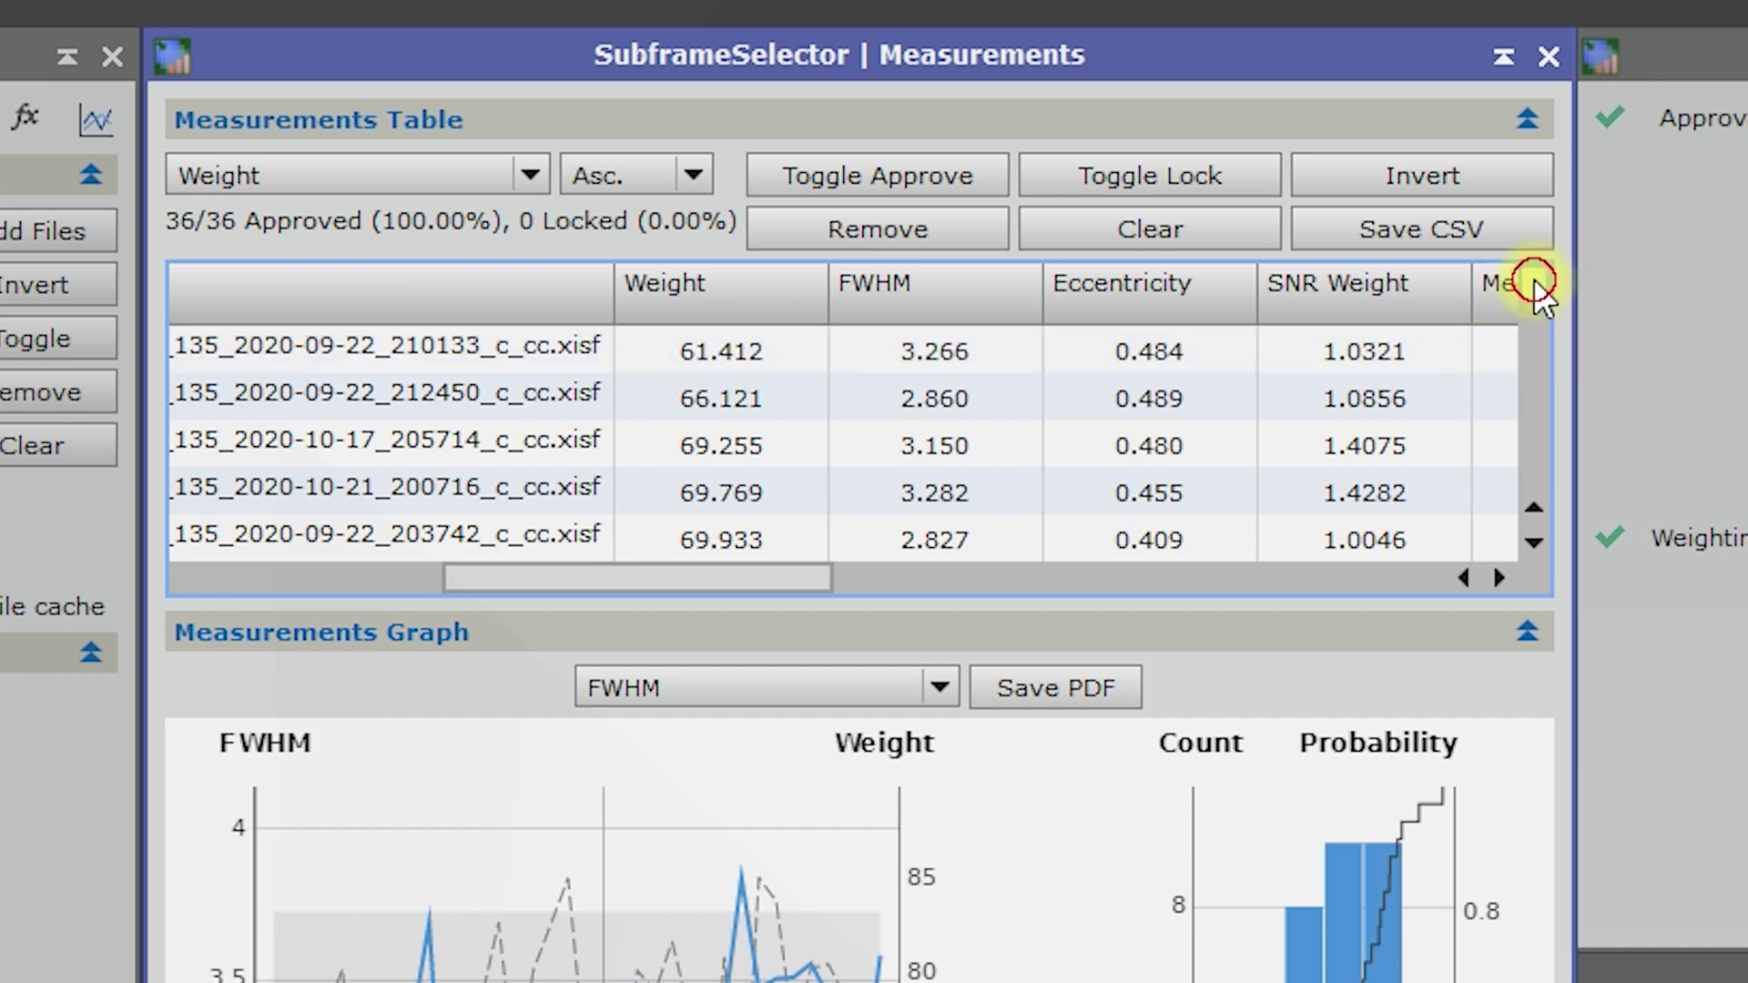
drag(1531, 285, 1531, 527)
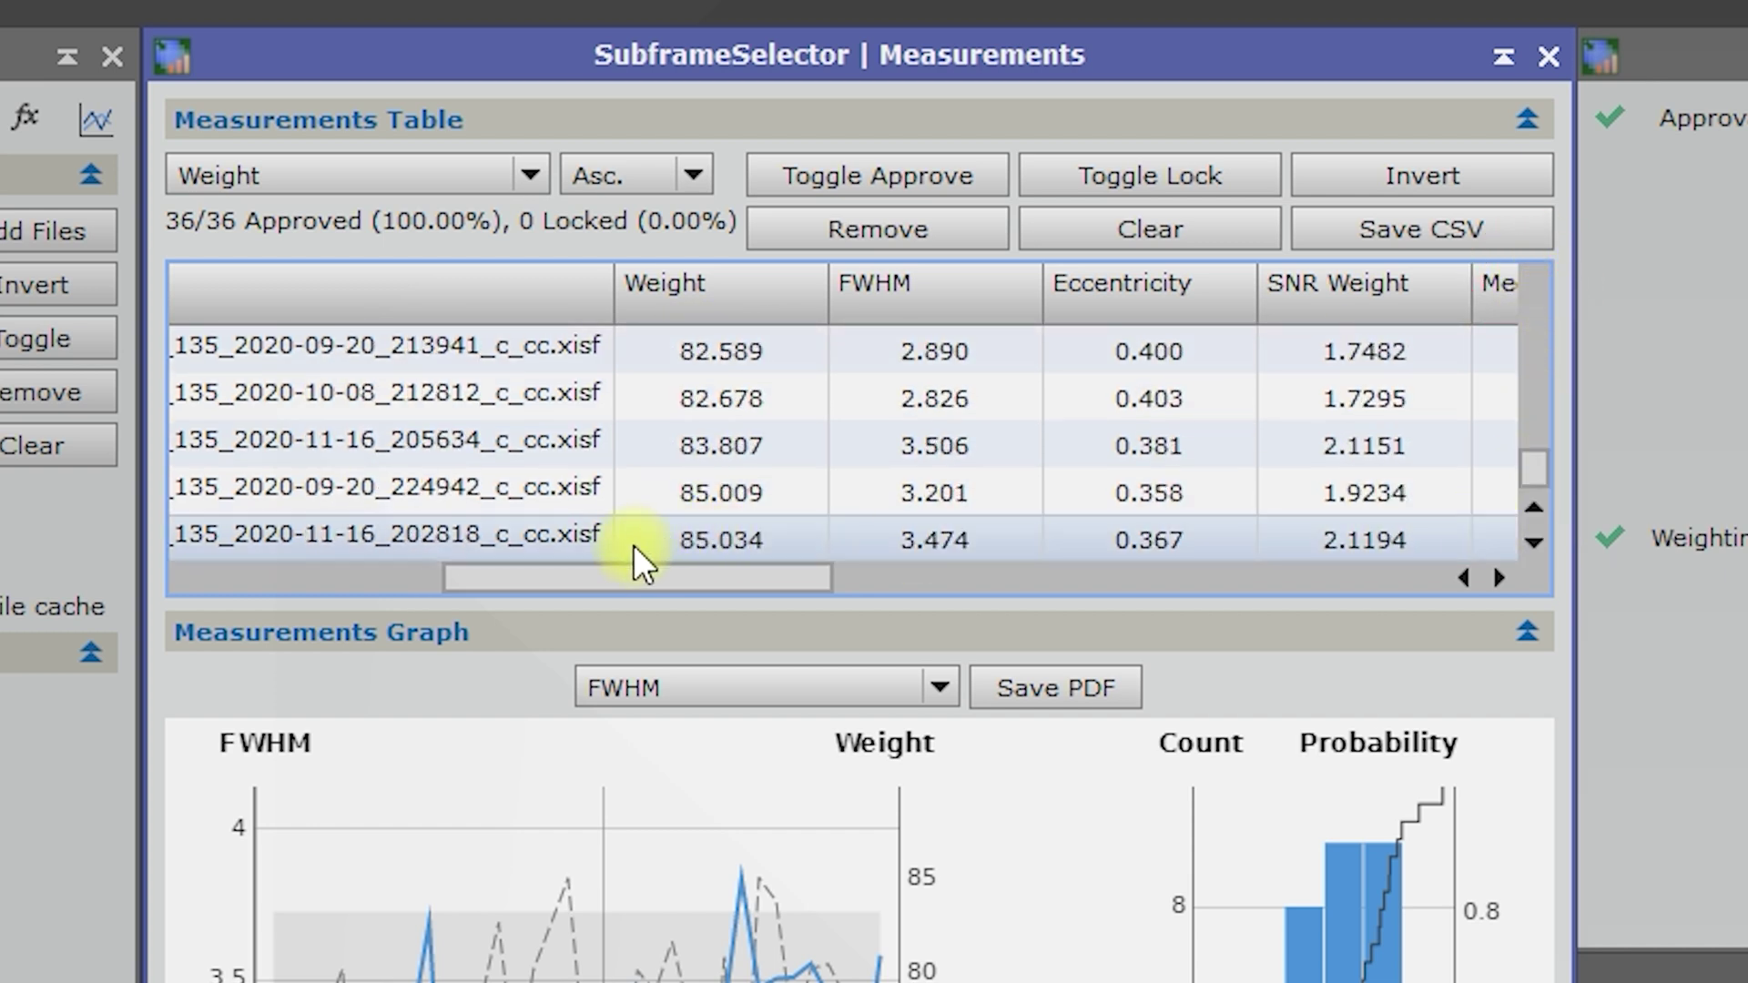
click(708, 541)
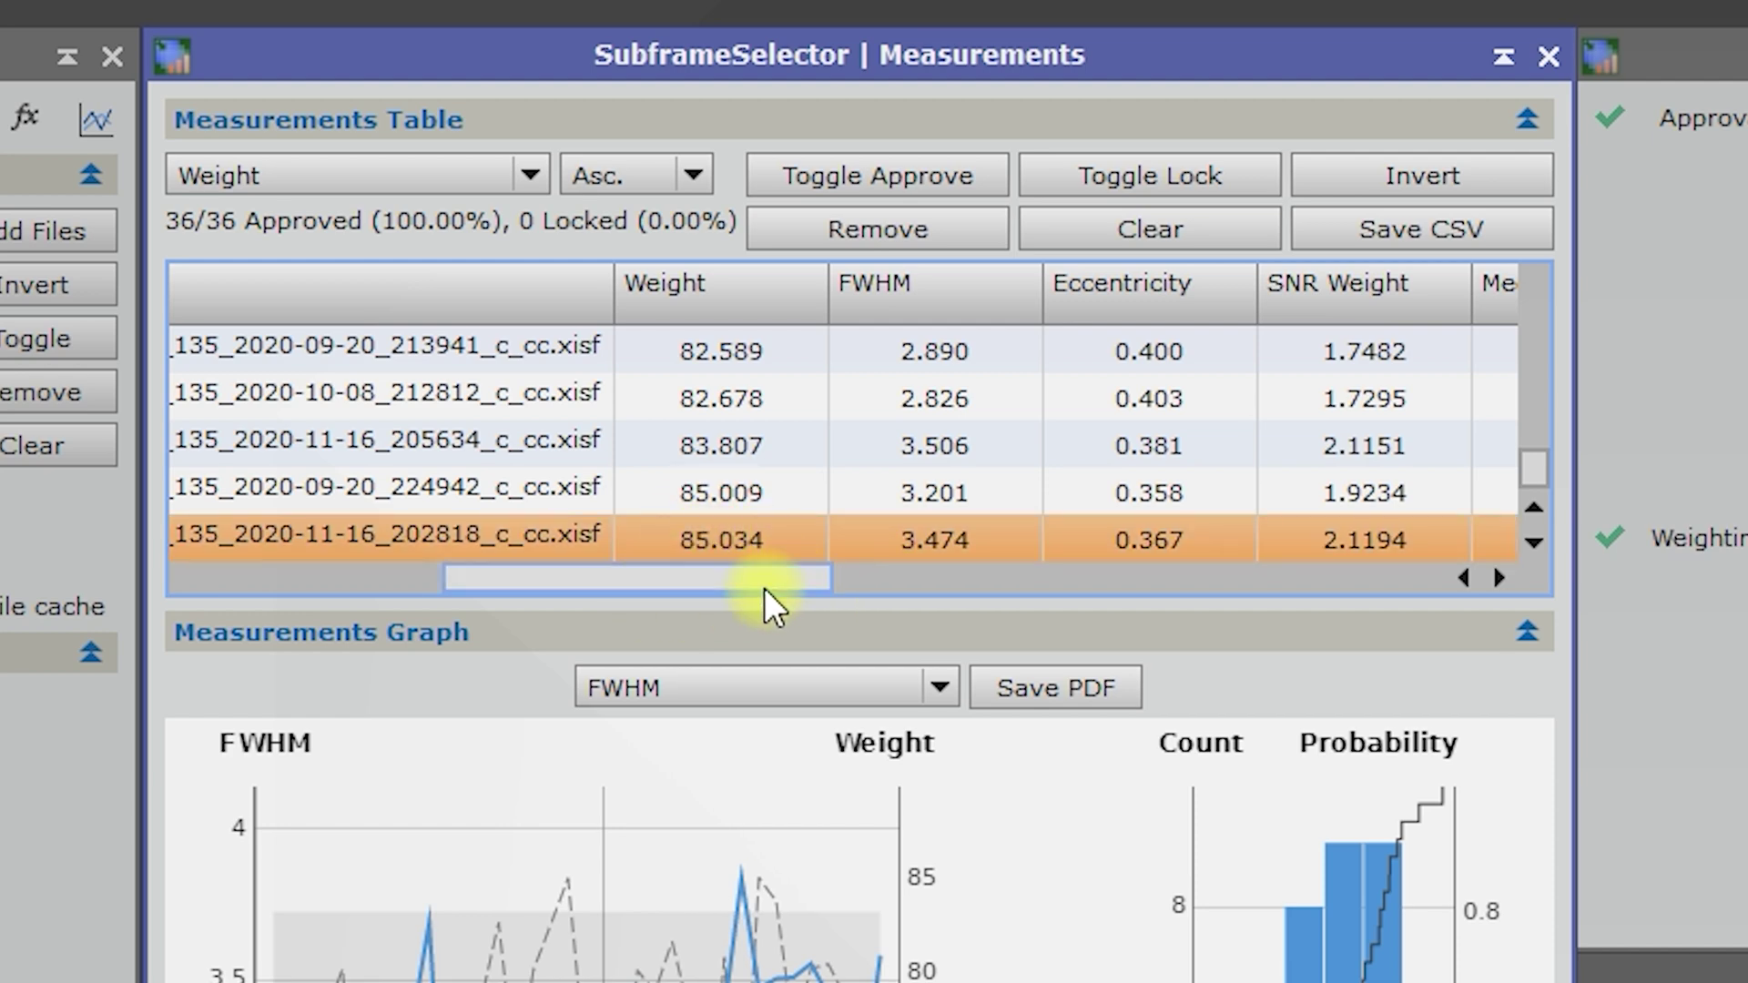
drag(761, 579, 412, 566)
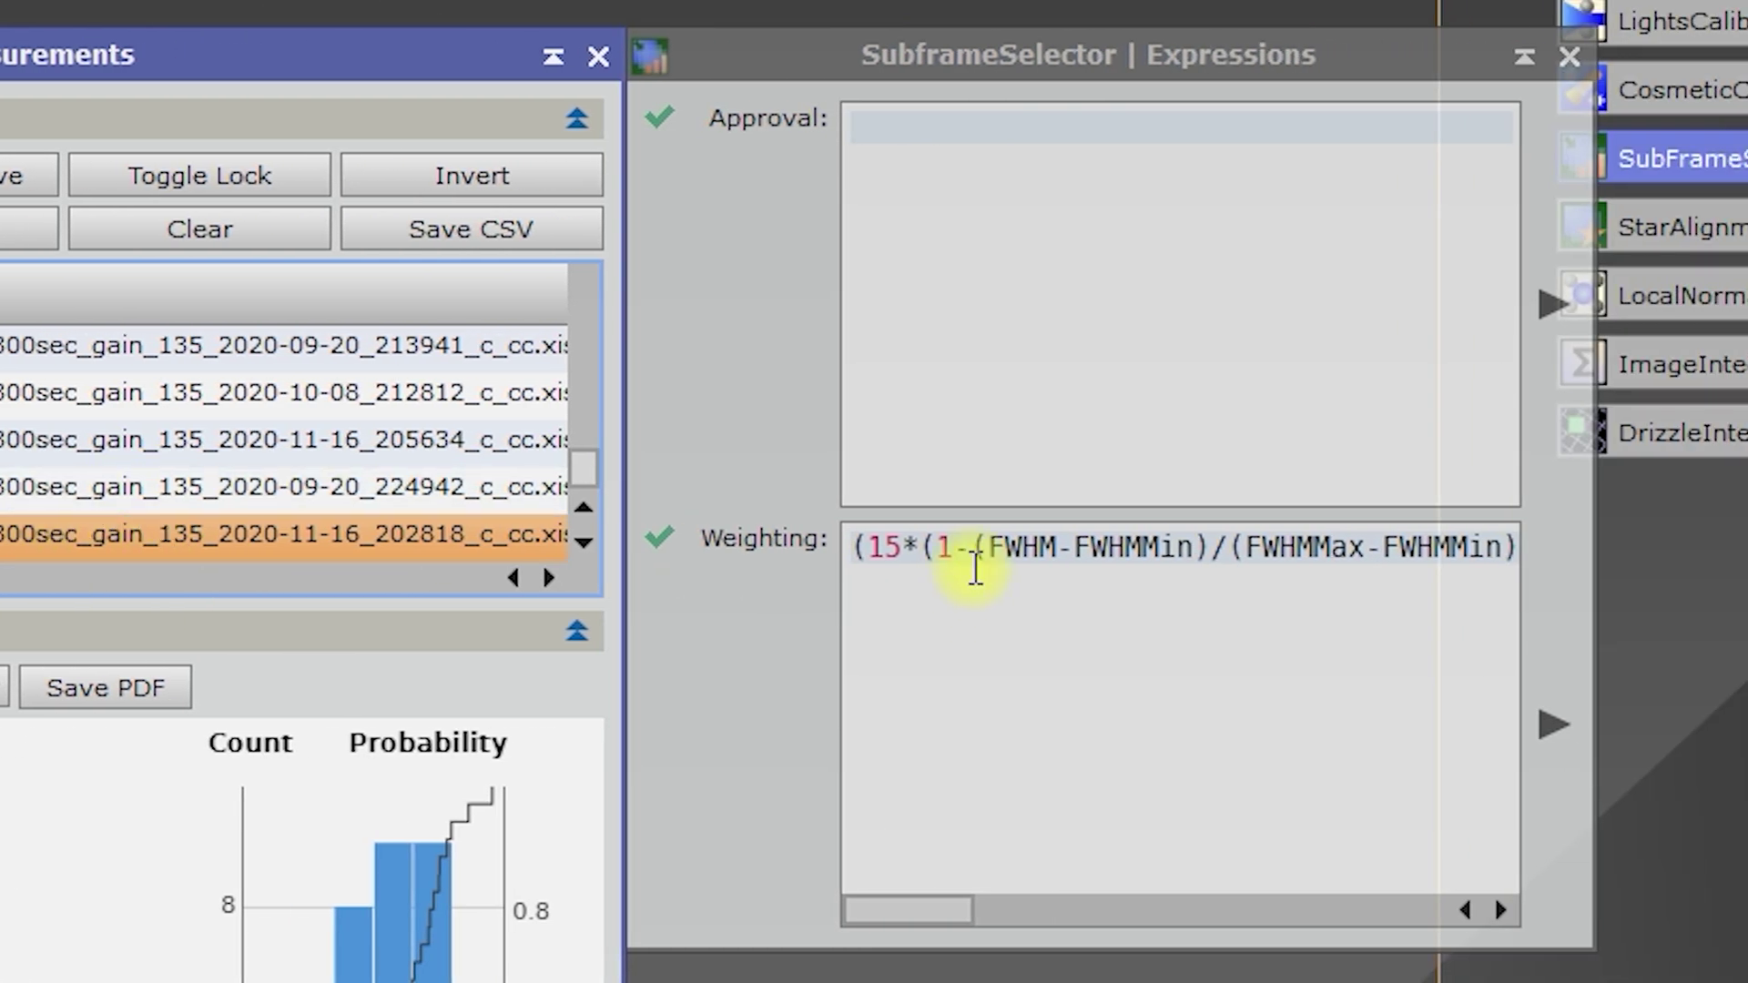
drag(974, 566, 1159, 546)
drag(900, 909, 853, 874)
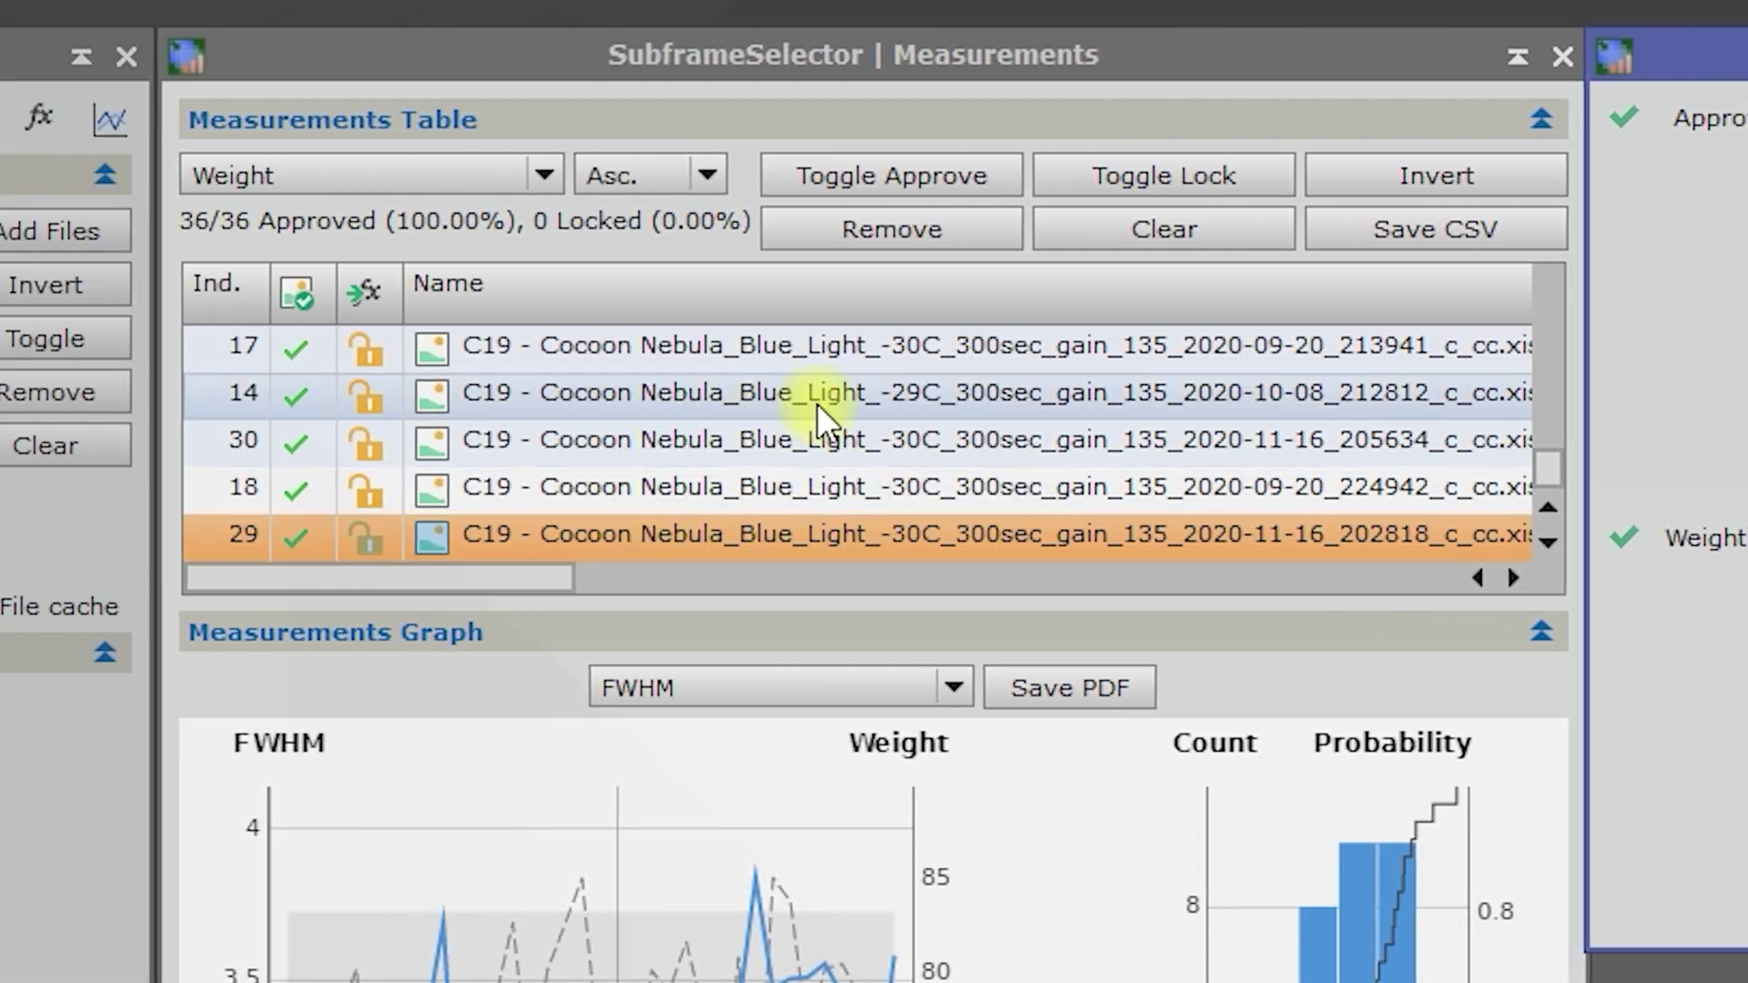
scroll(273, 400, up, 5)
scroll(820, 402, up, 3)
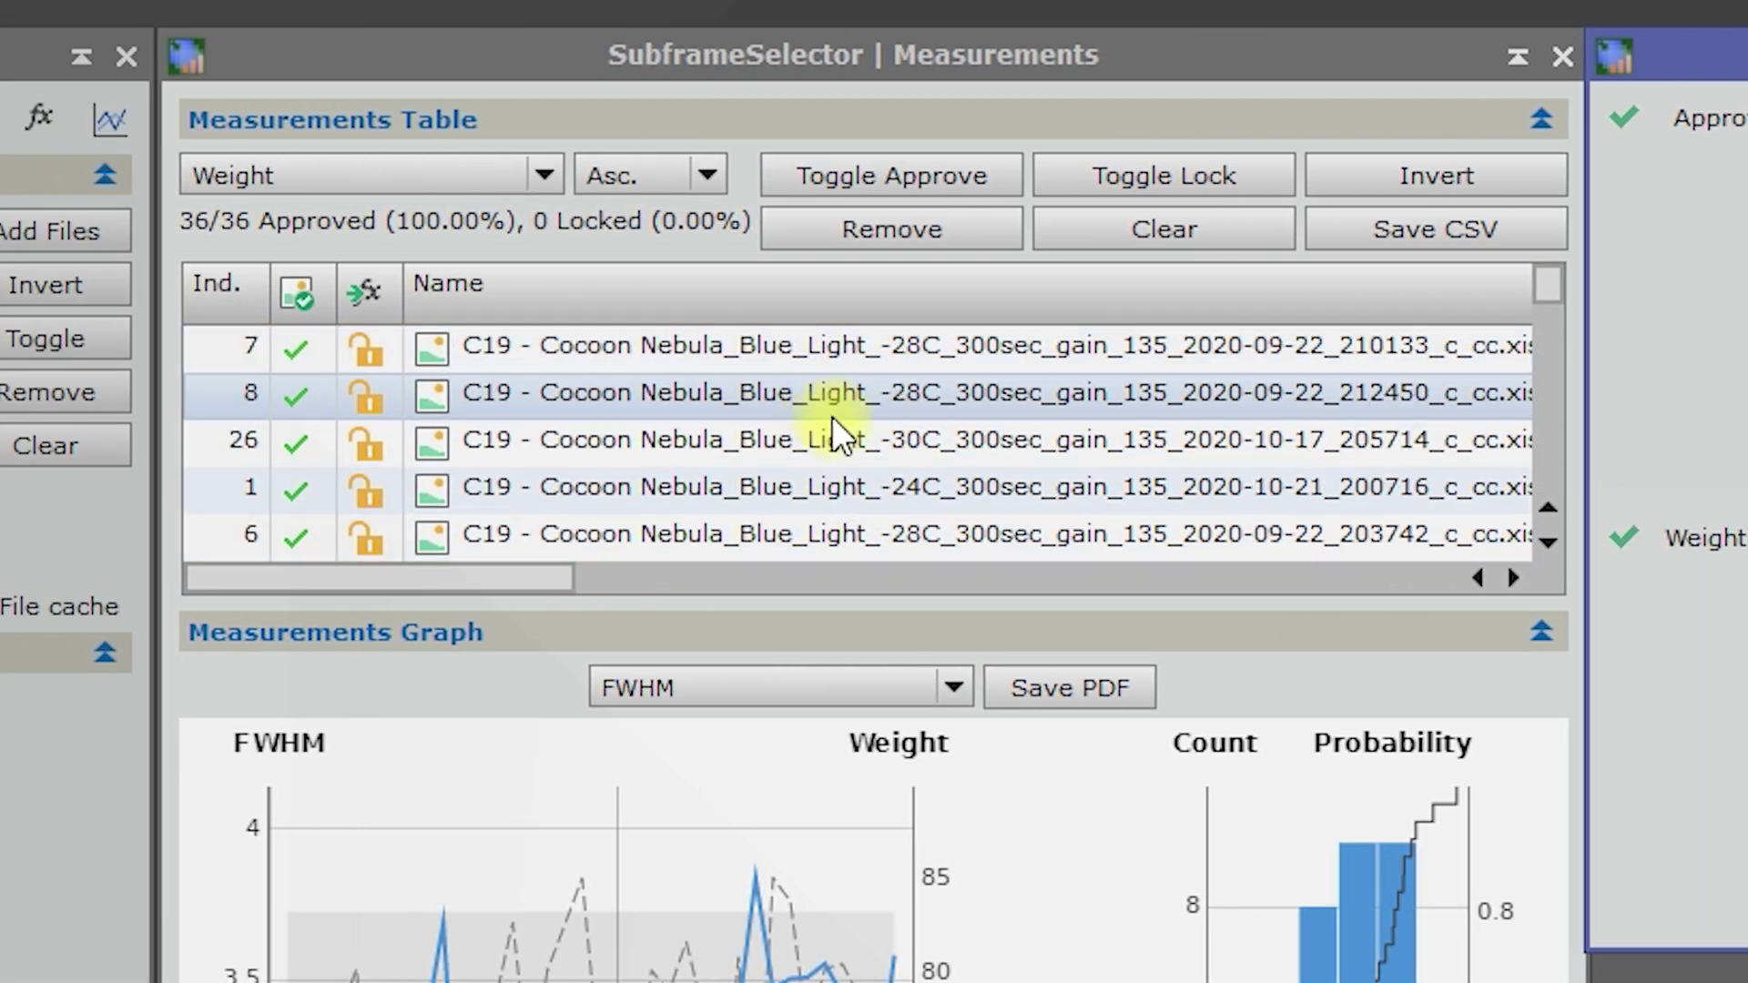
drag(522, 566, 796, 583)
click(659, 368)
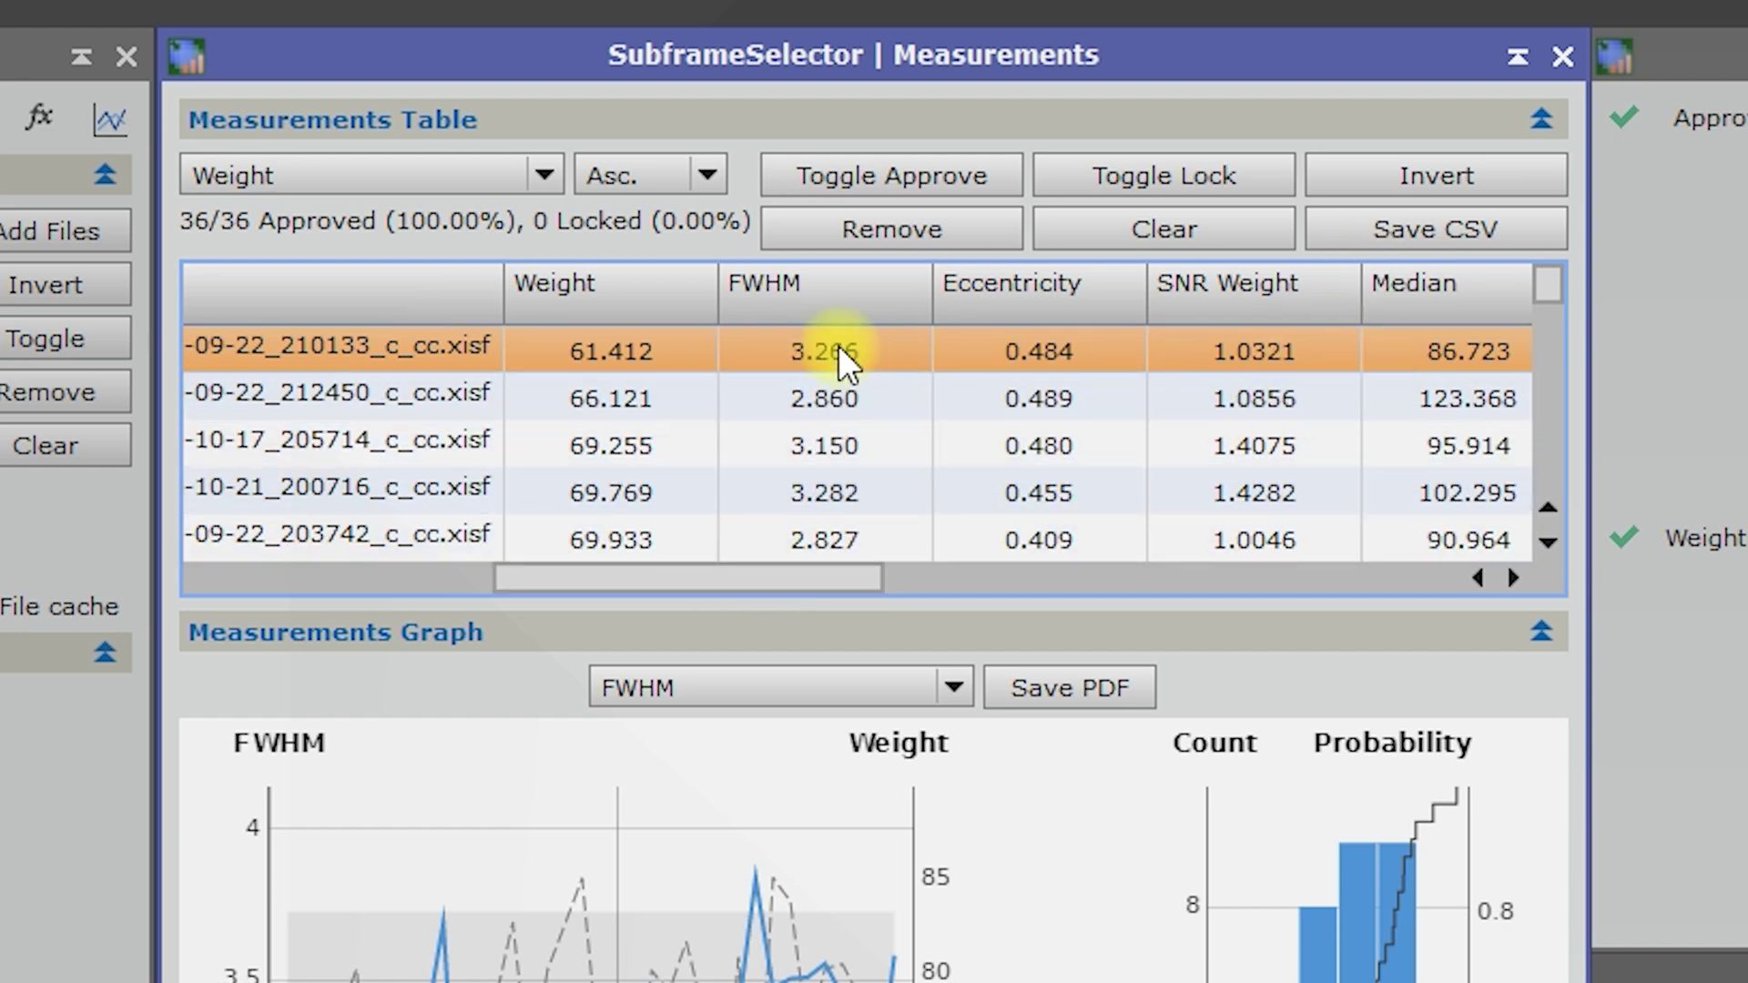
click(1559, 288)
drag(1558, 288, 1533, 545)
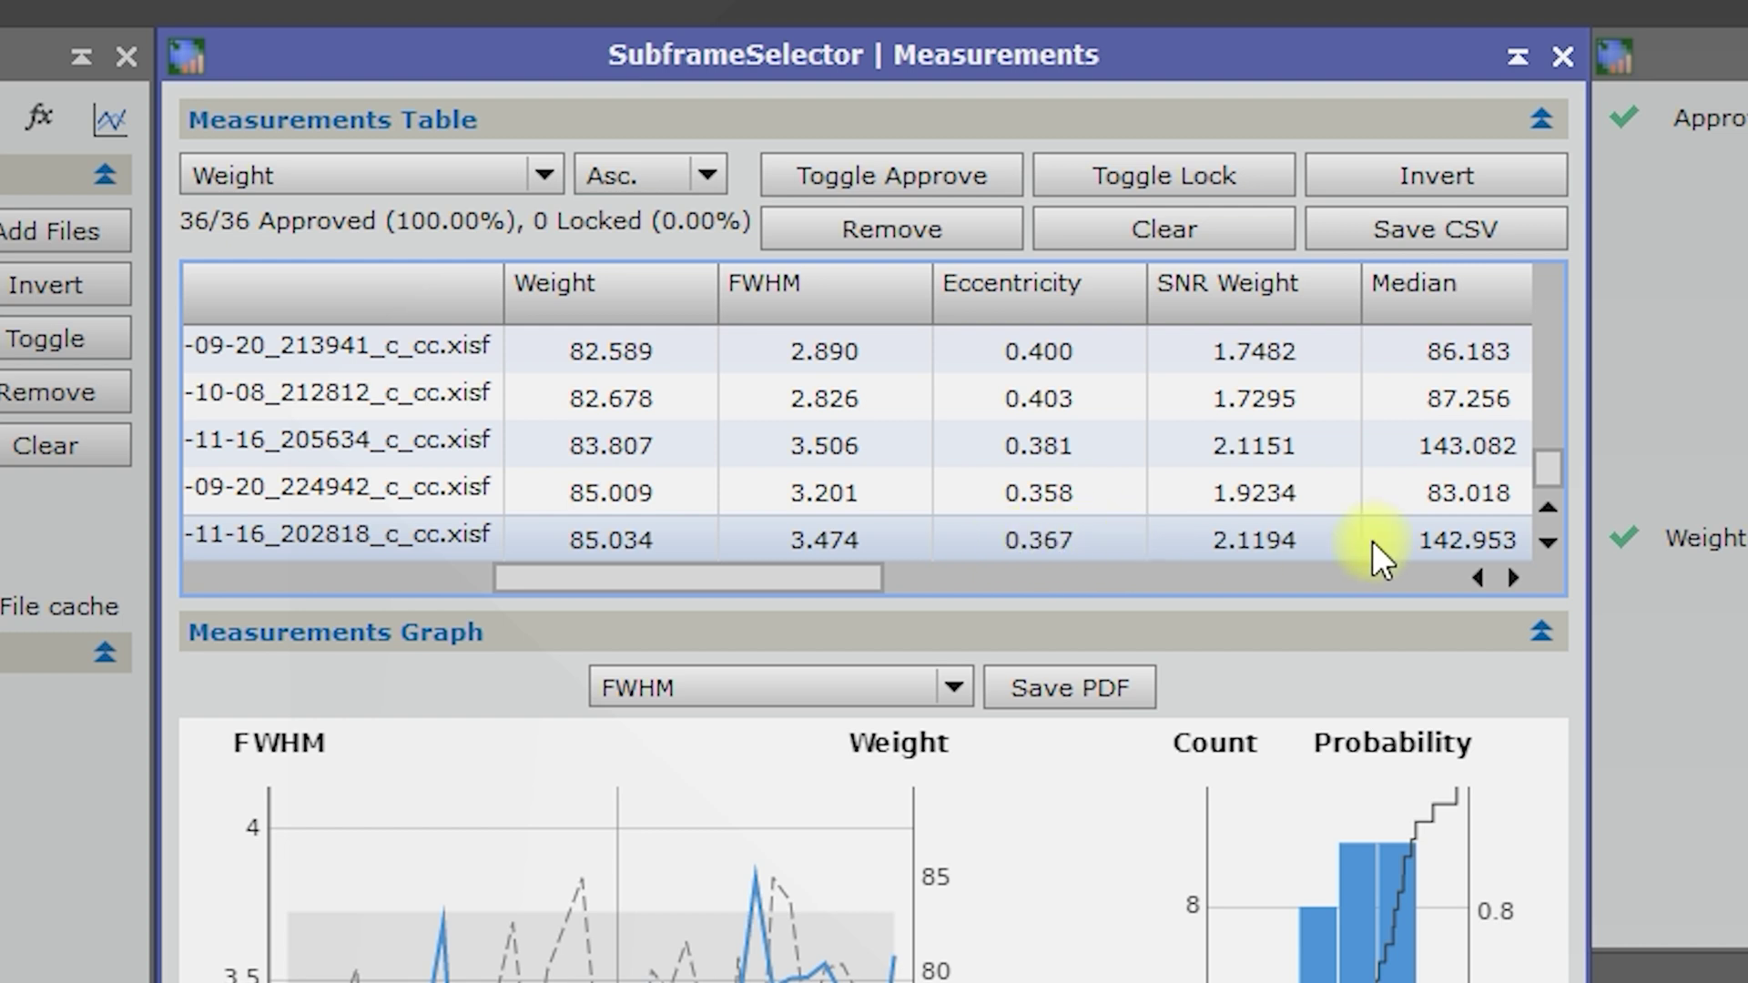
drag(1544, 477, 1556, 293)
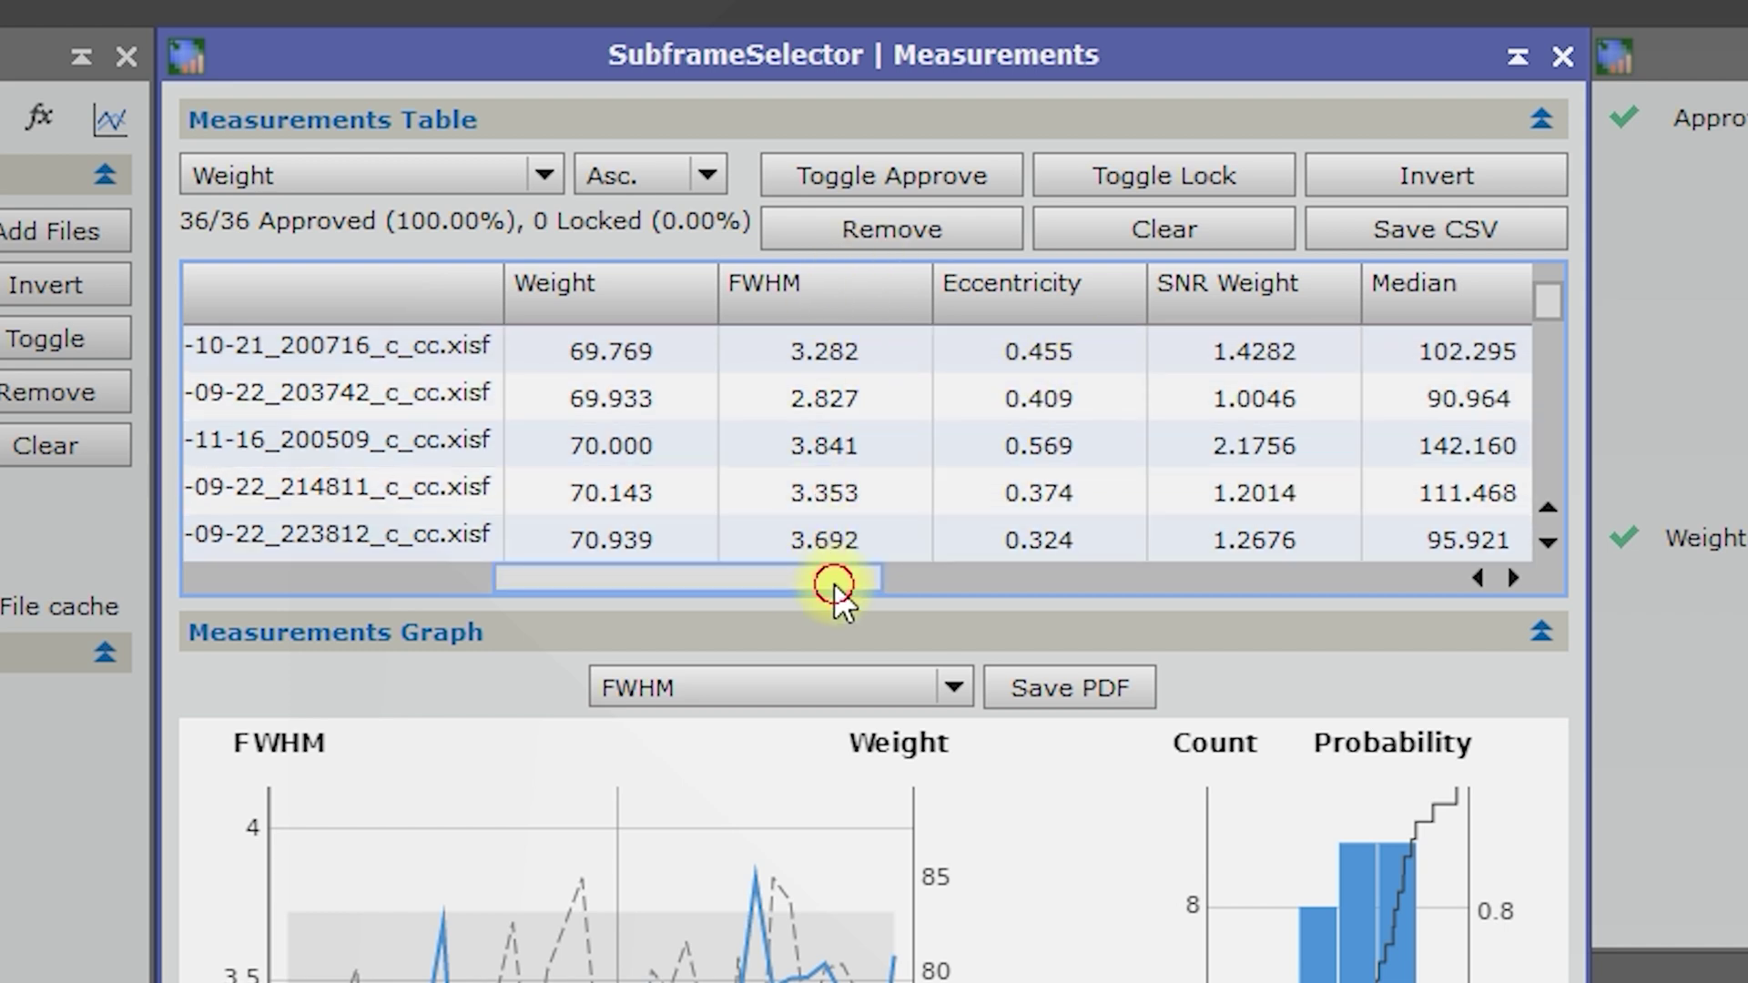
drag(834, 582, 1099, 557)
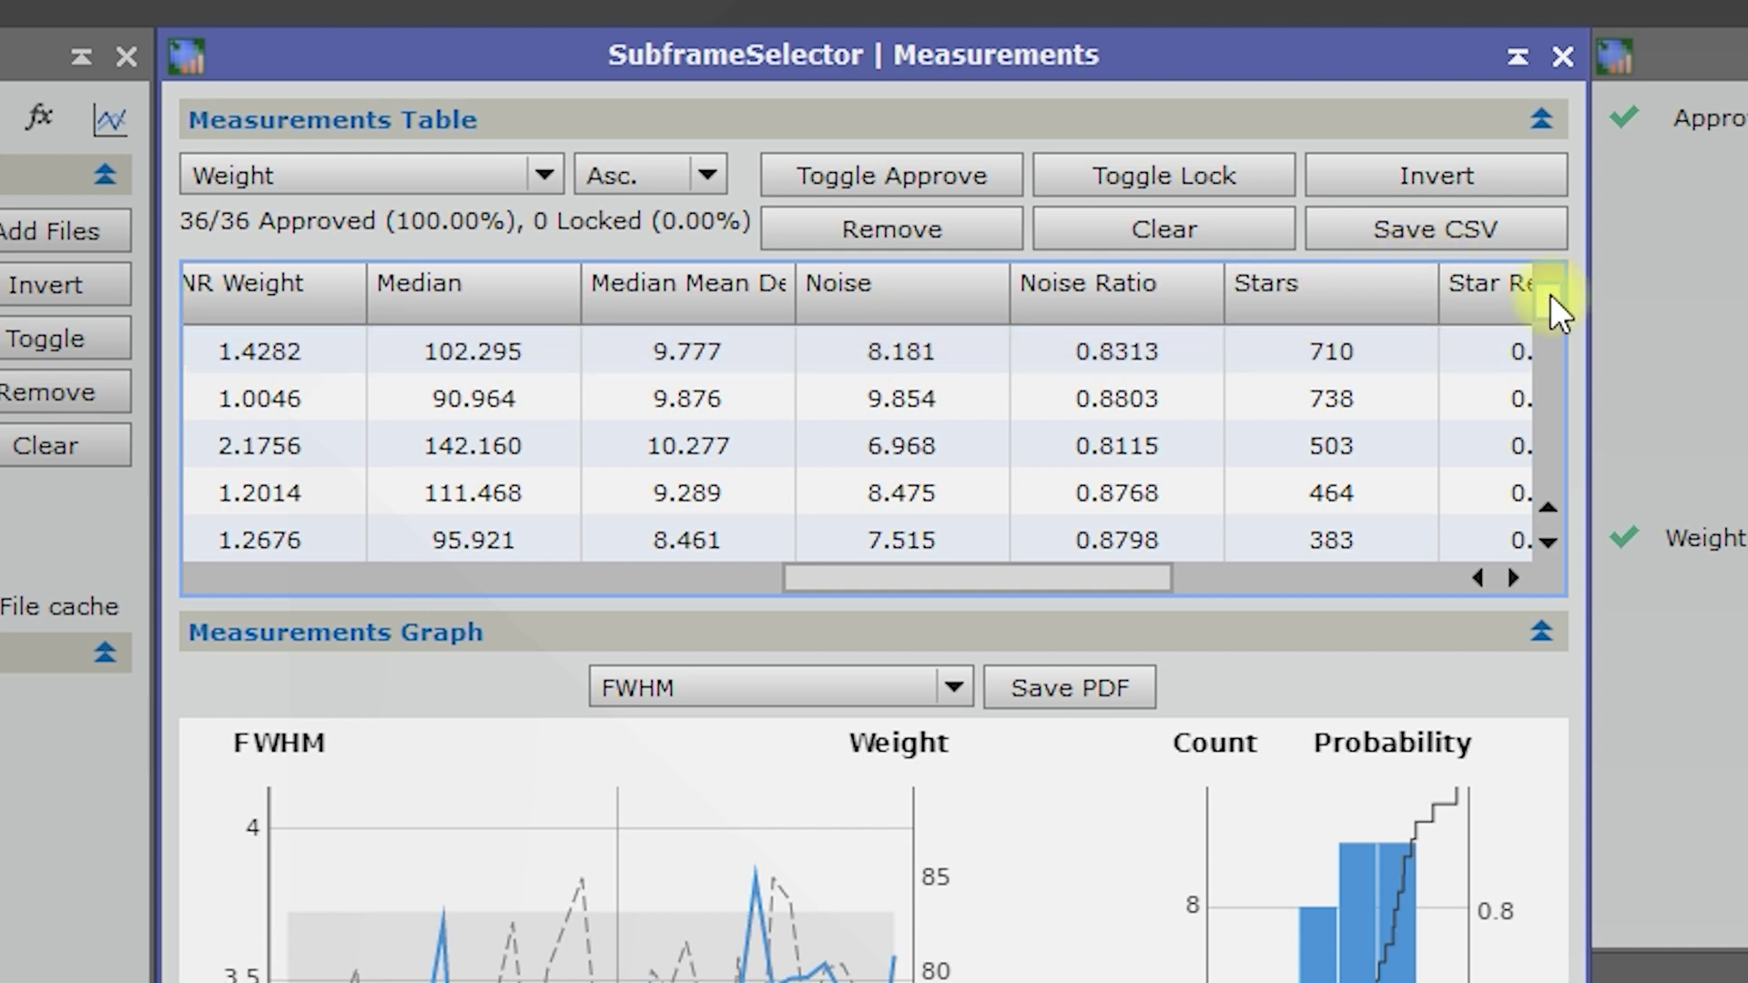
drag(1549, 304, 1542, 511)
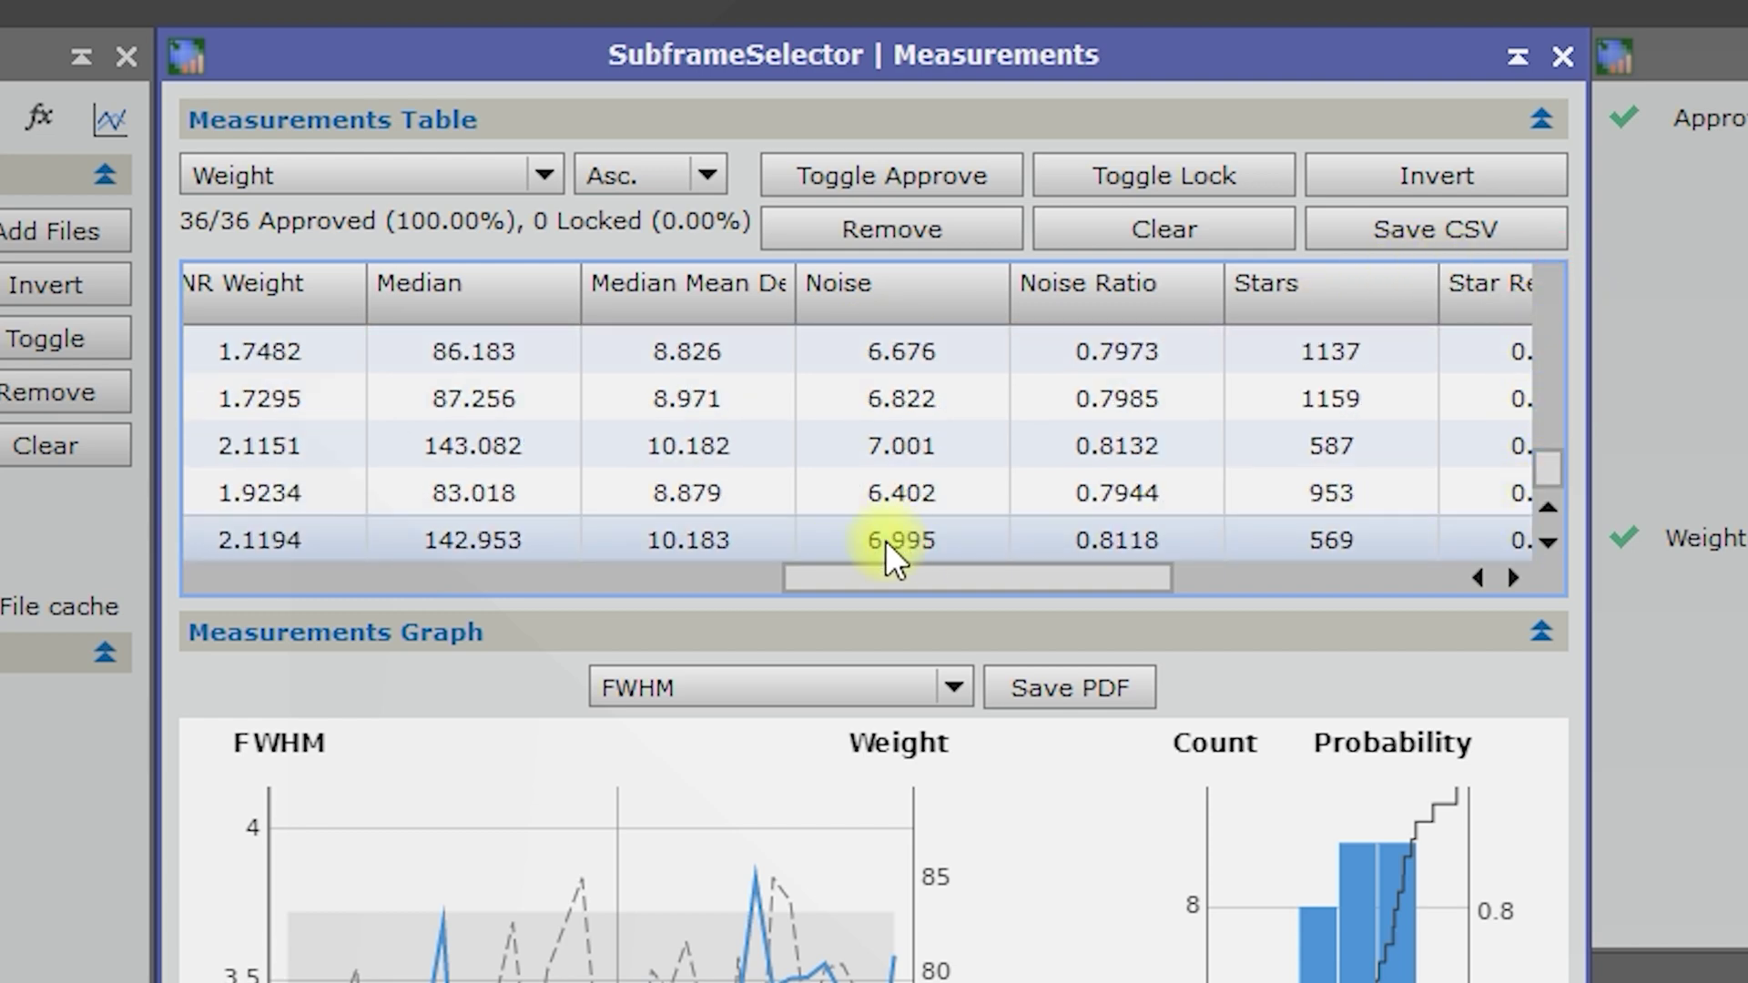
drag(981, 571, 489, 559)
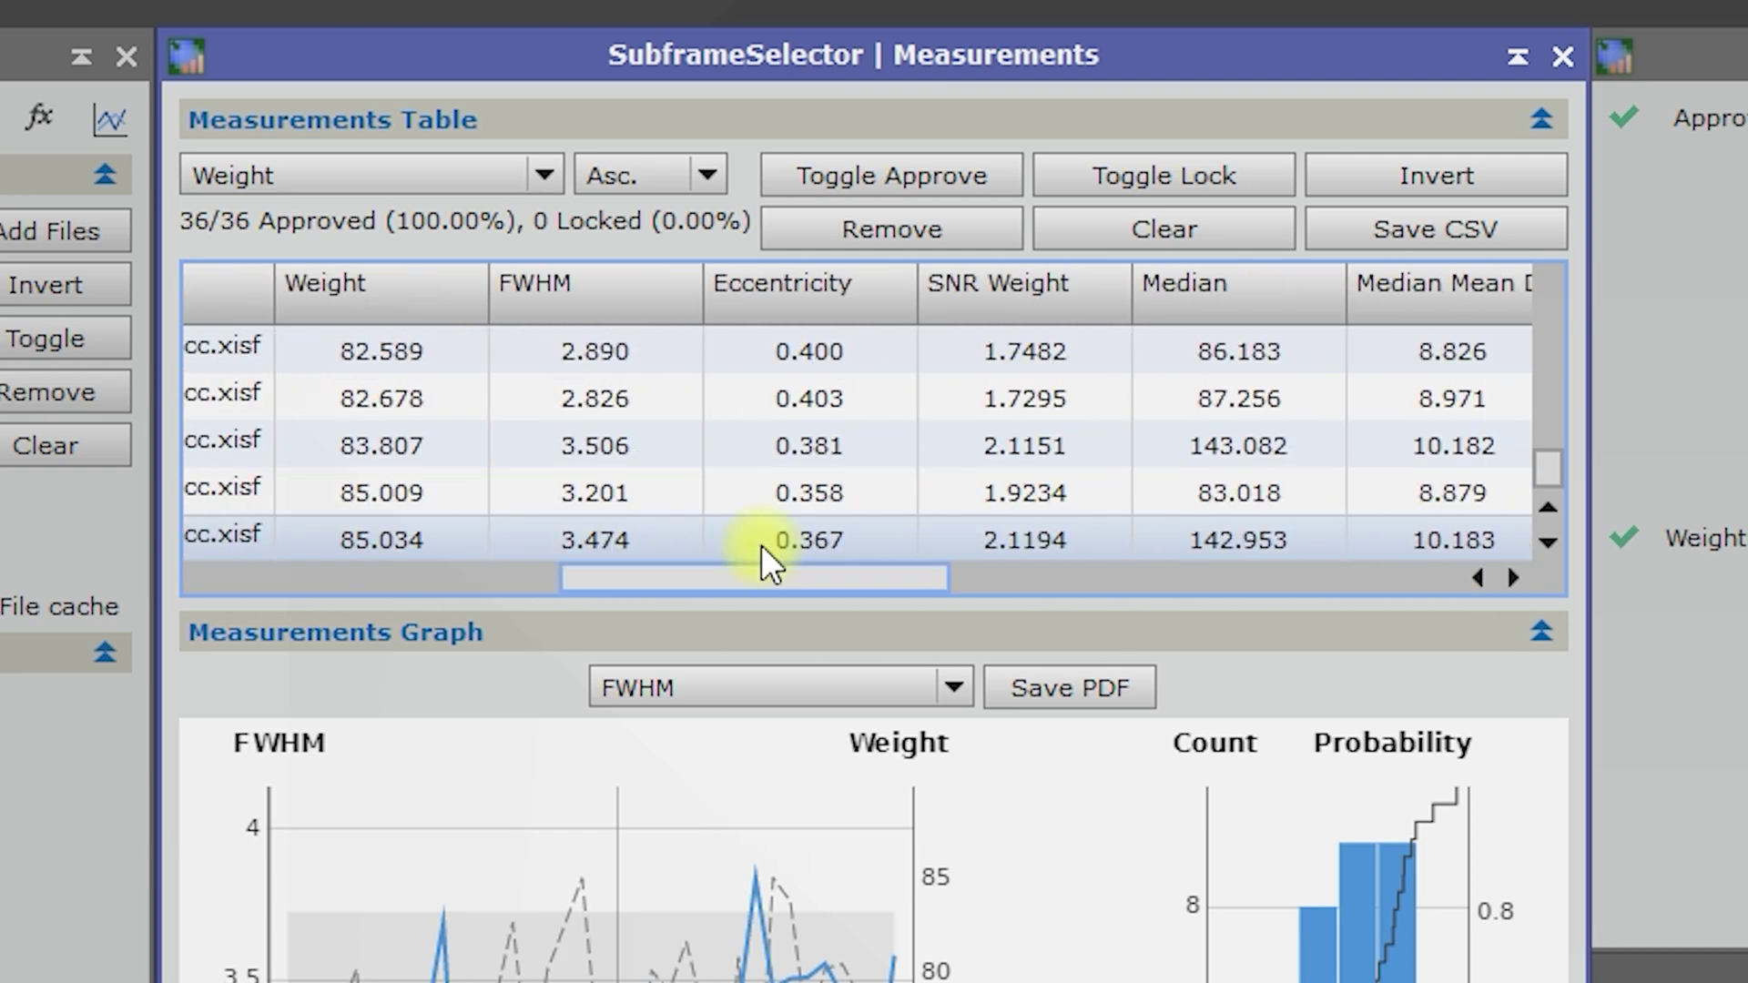
scroll(565, 577, left, 10)
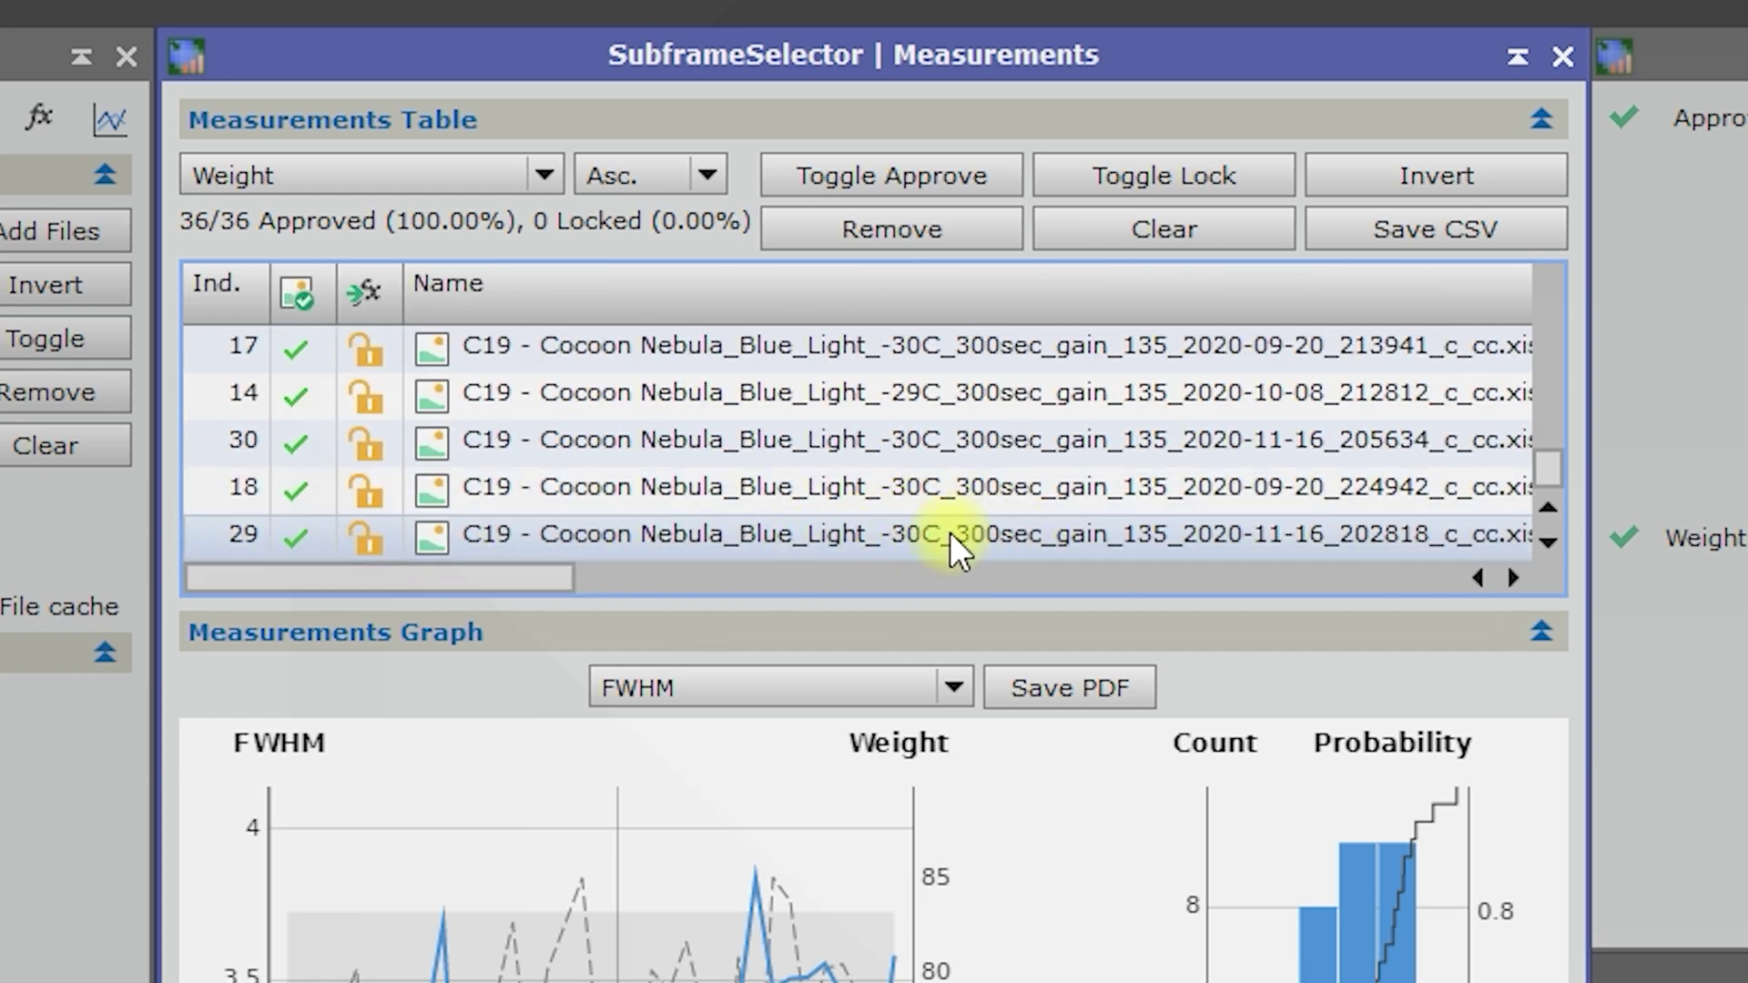
- Scroll to the bottom of the Weight-sorted table and select row 29, weight 85.034
drag(1554, 472, 1542, 275)
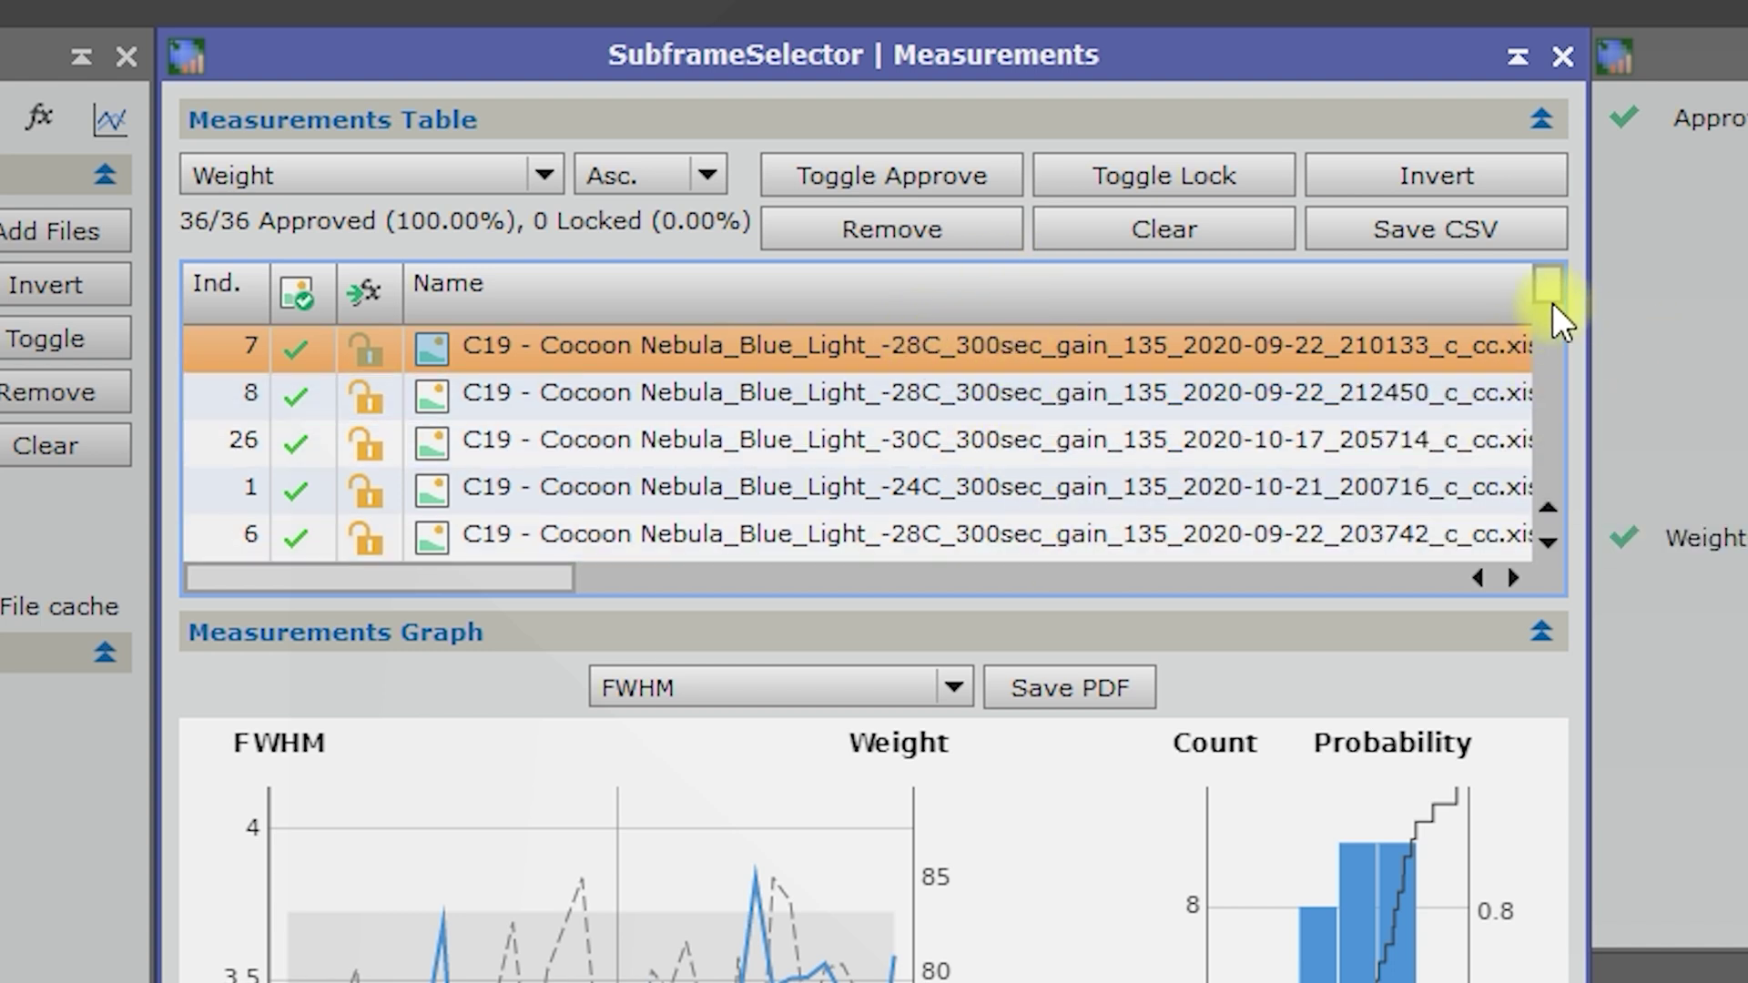
drag(1553, 297, 1076, 543)
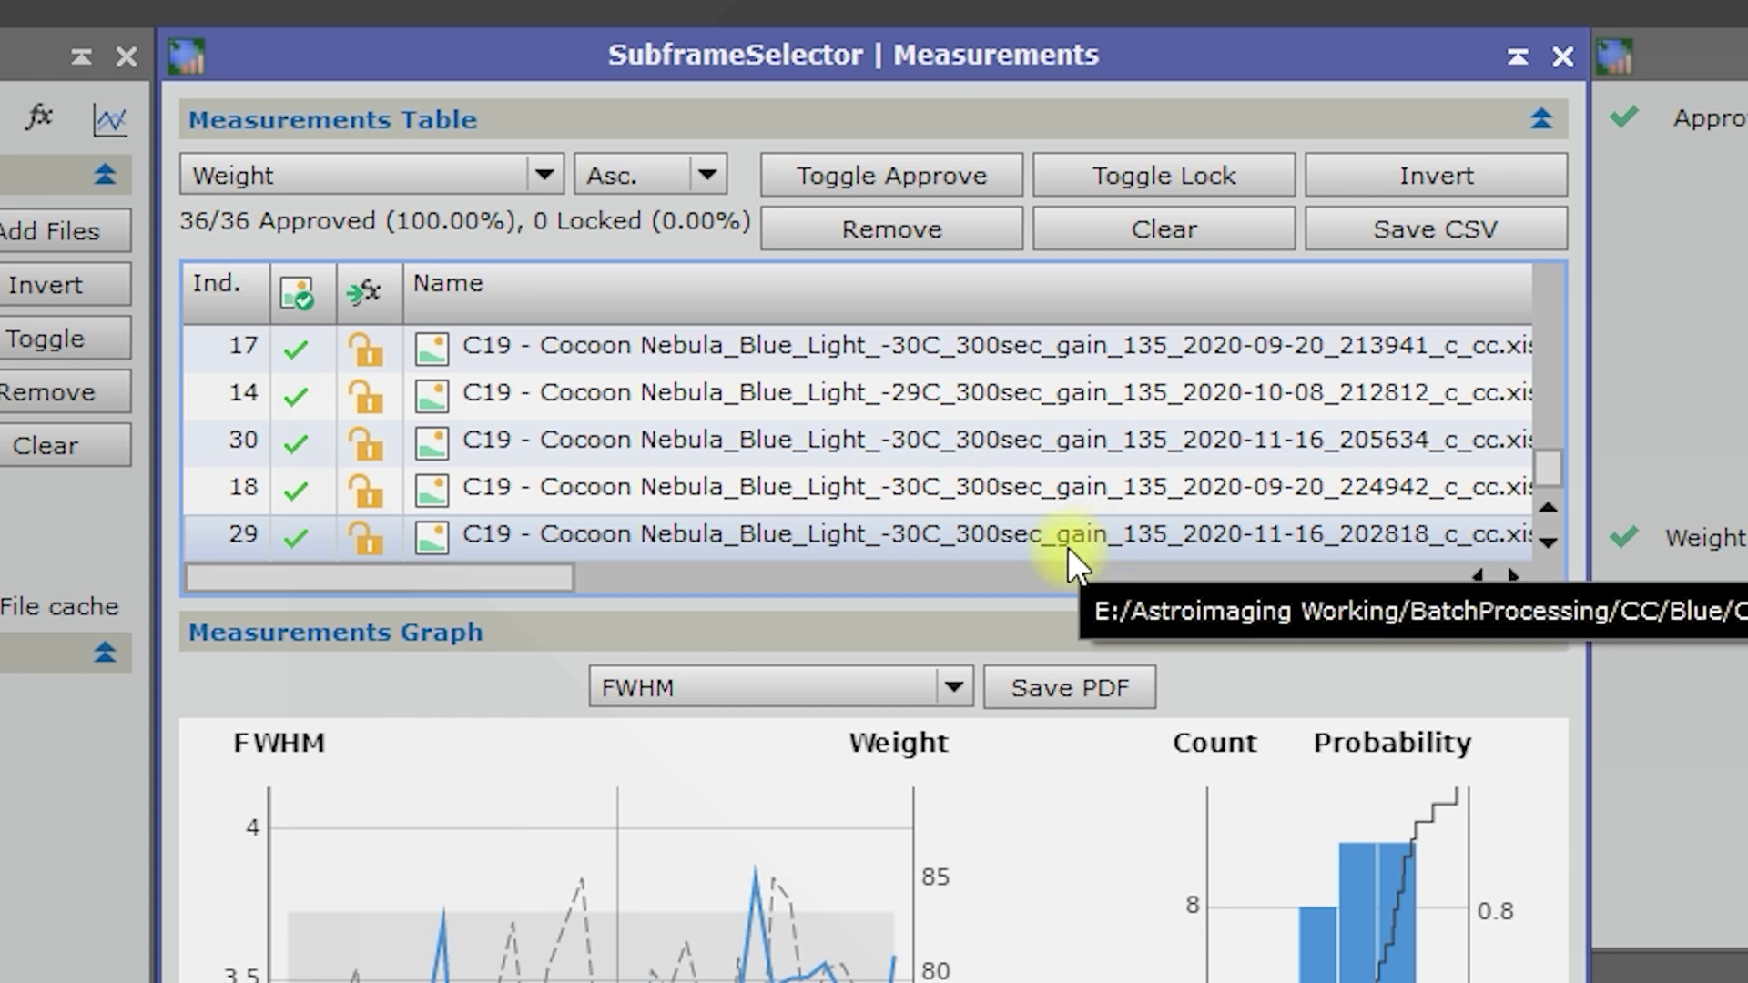
click(1114, 534)
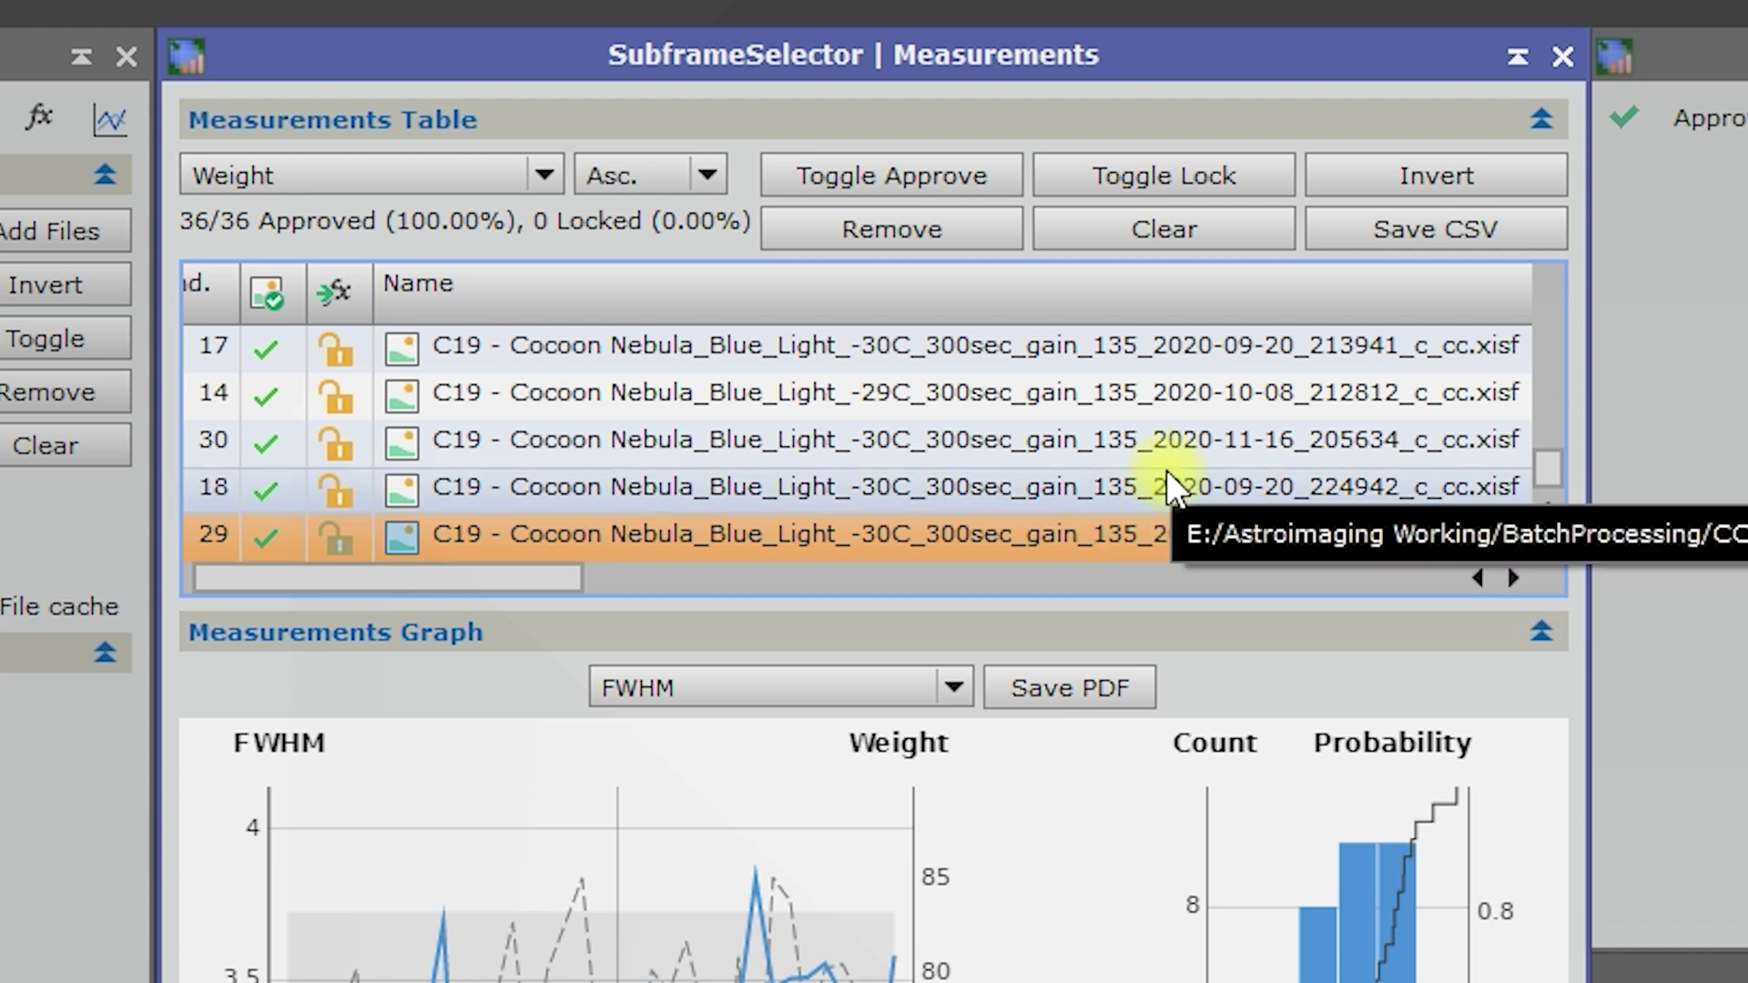
mouse_move(833, 877)
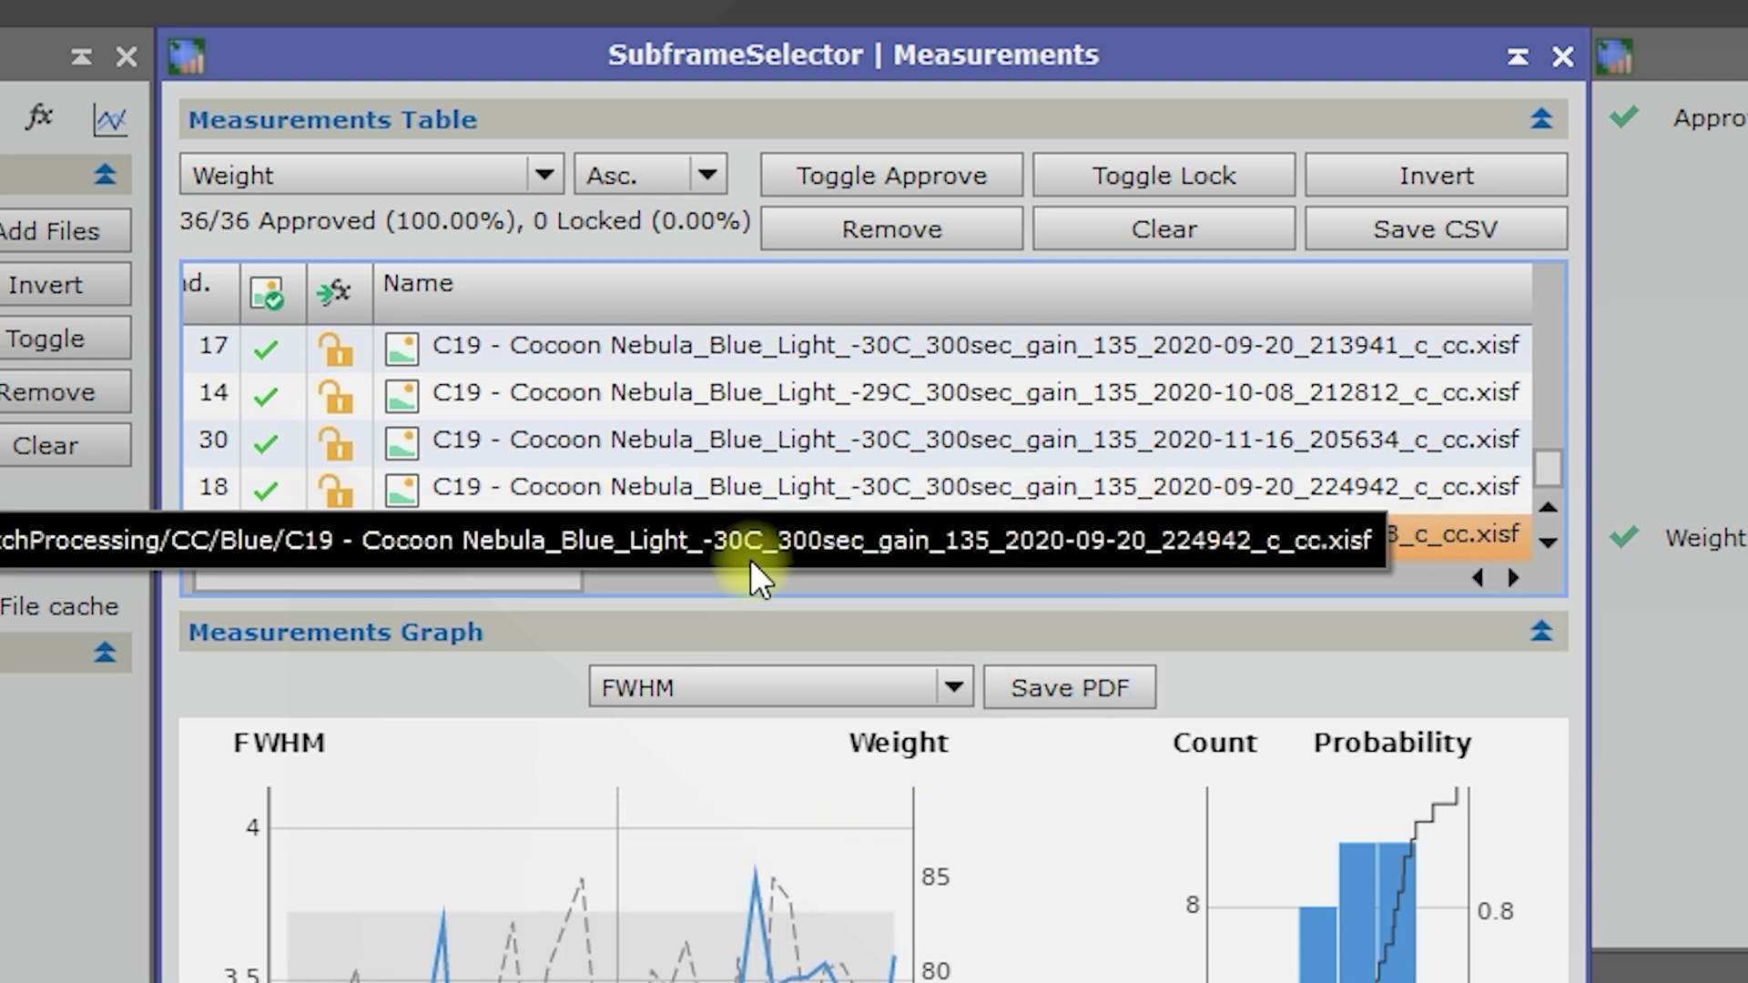
scroll(480, 578, right, 5)
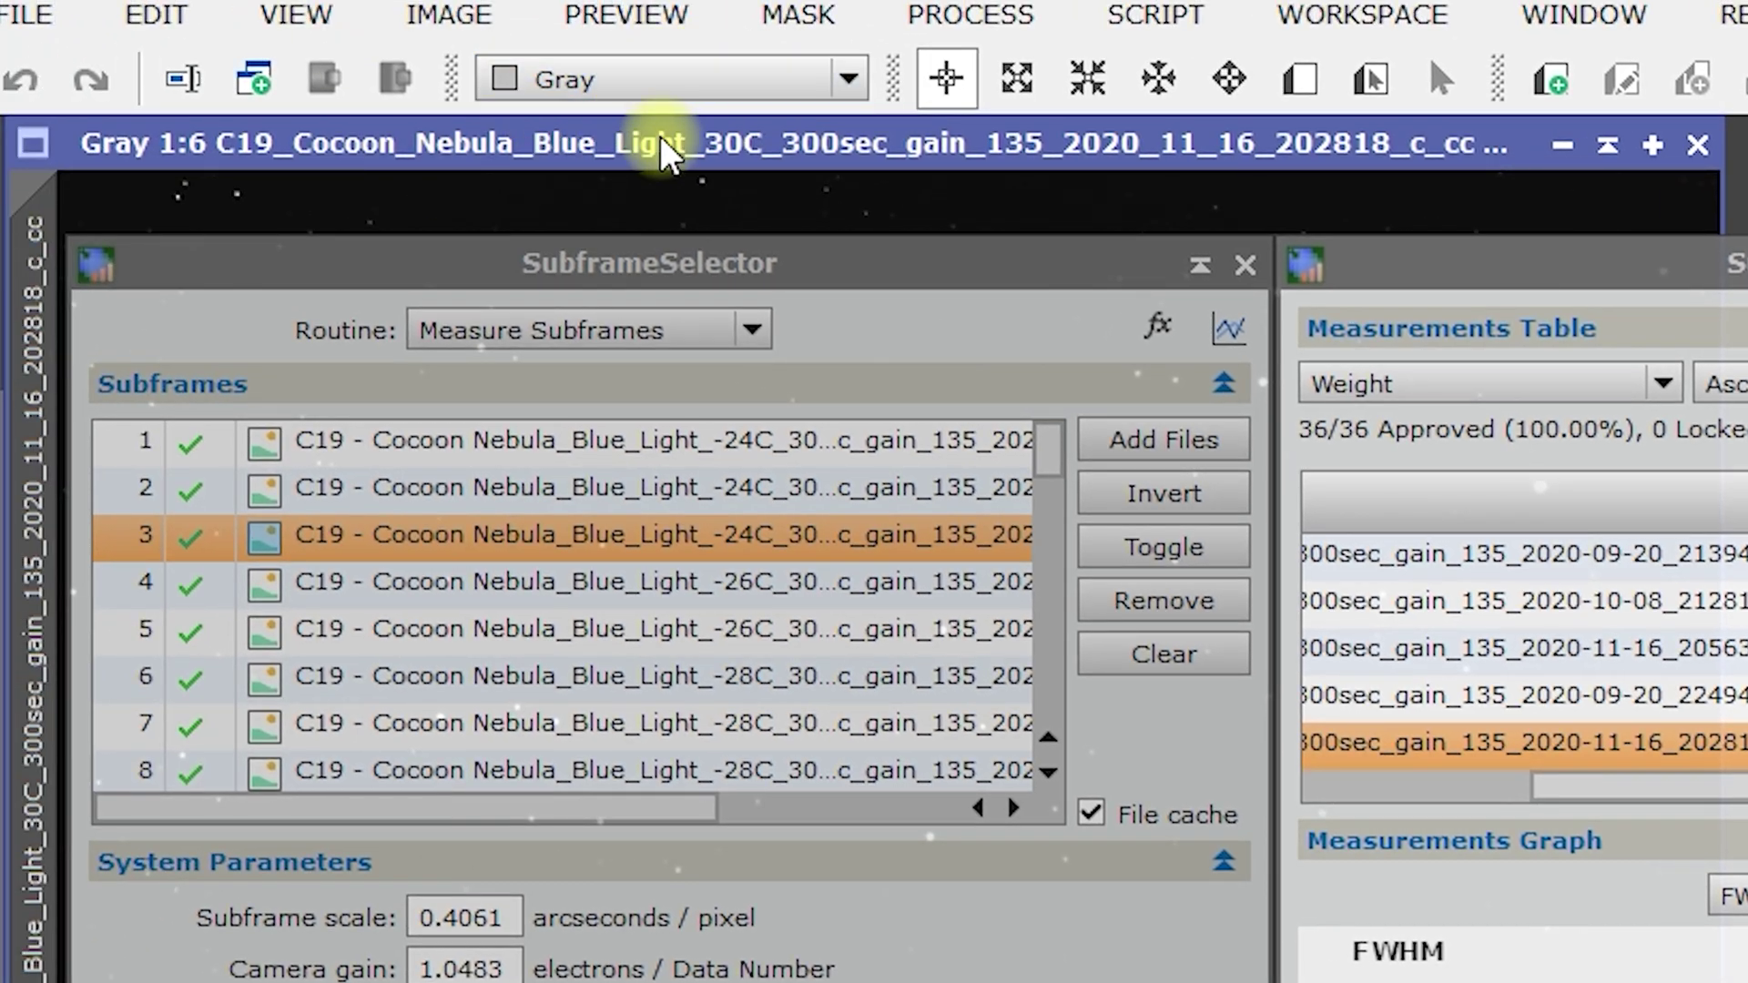
- Send the top-weighted subframe image to Workspace02 and switch to Workspace02
right_click(664, 151)
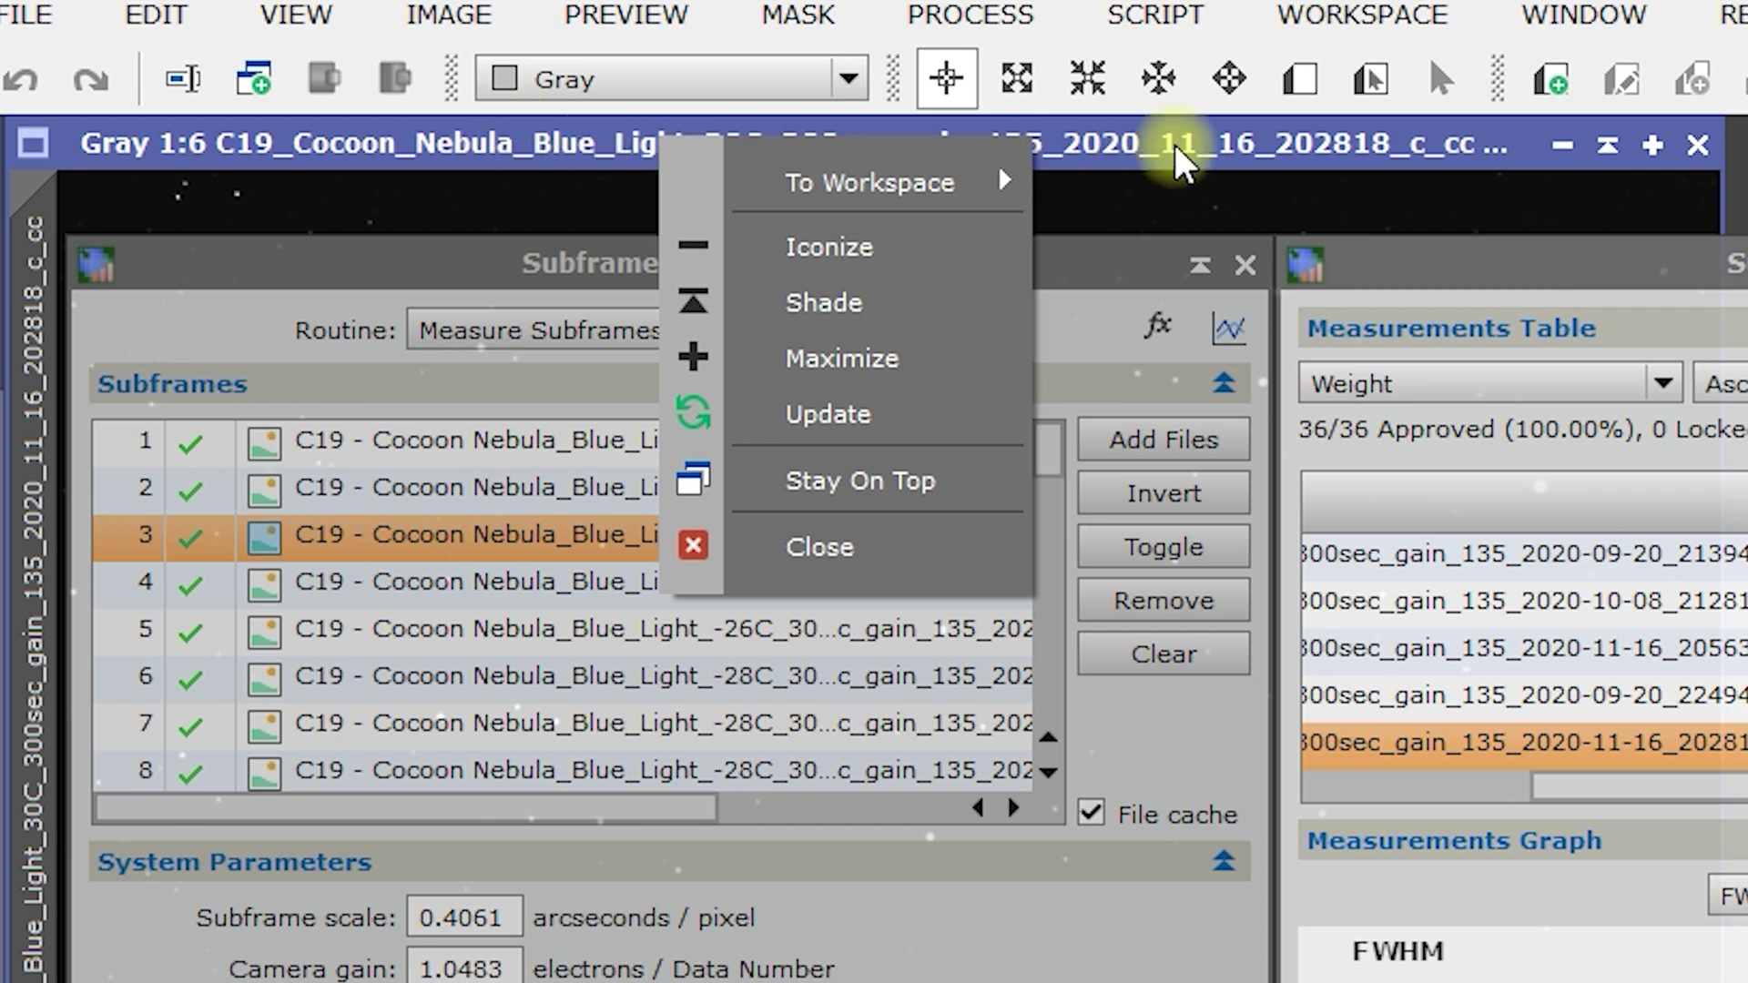
mouse_move(878, 203)
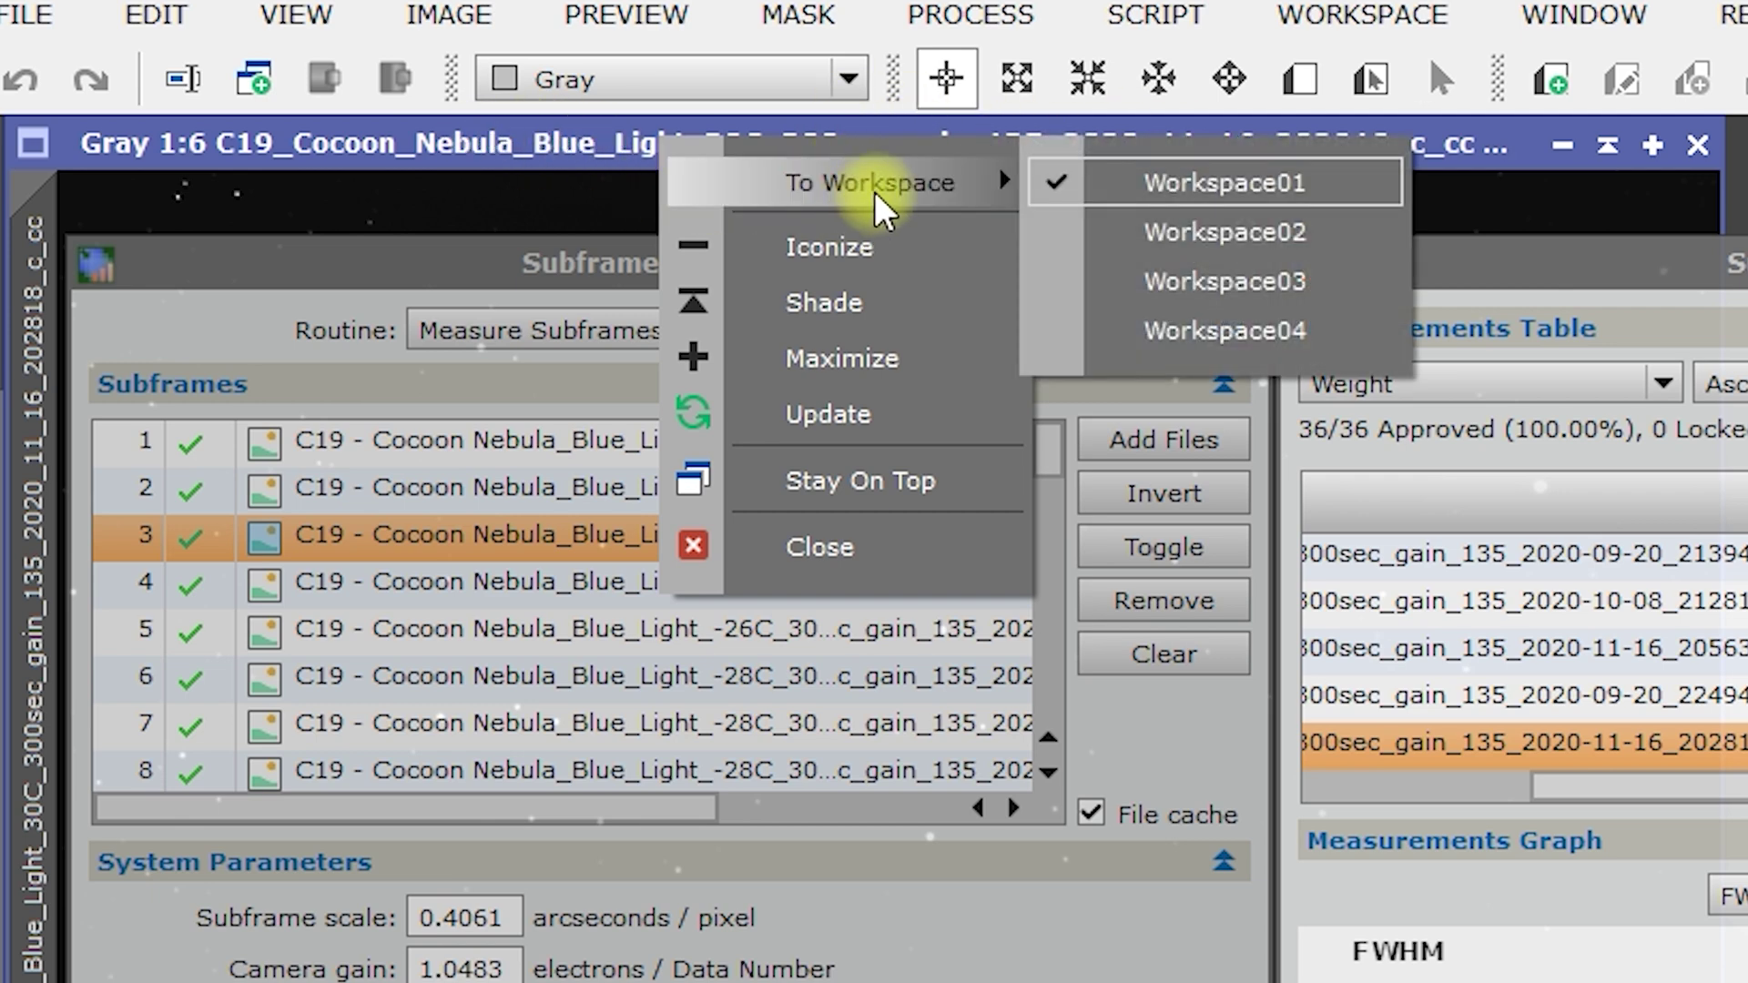
click(1240, 230)
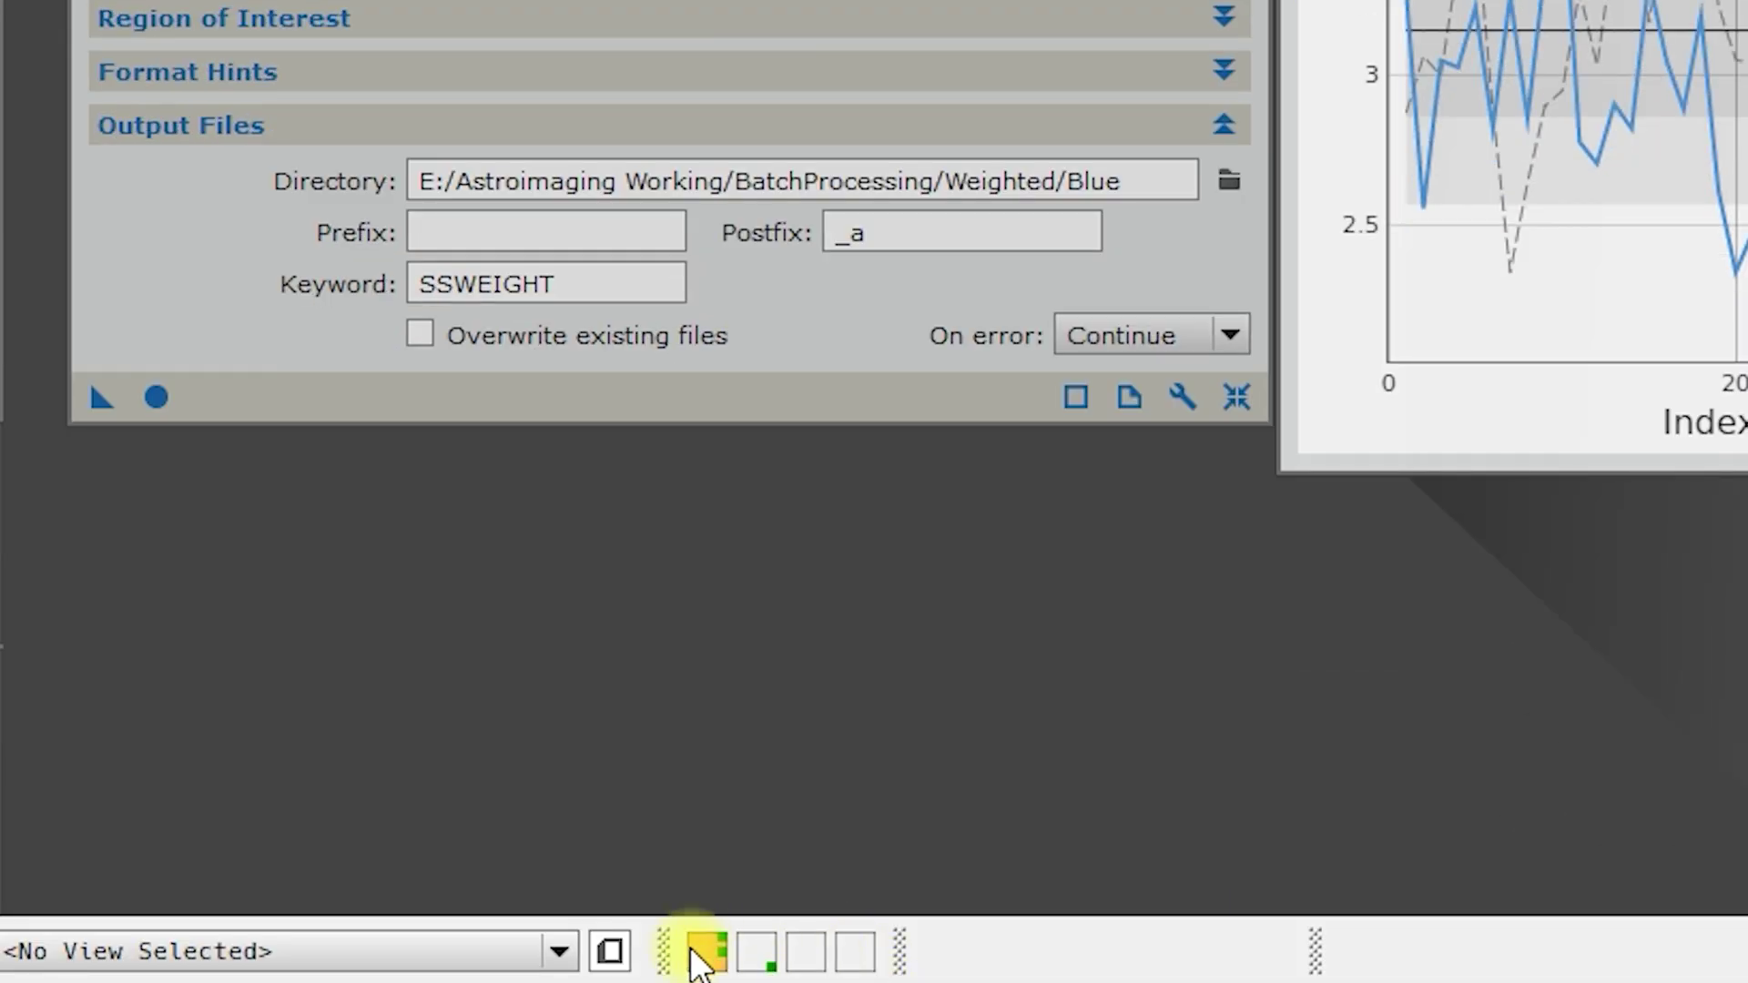
mouse_move(708, 958)
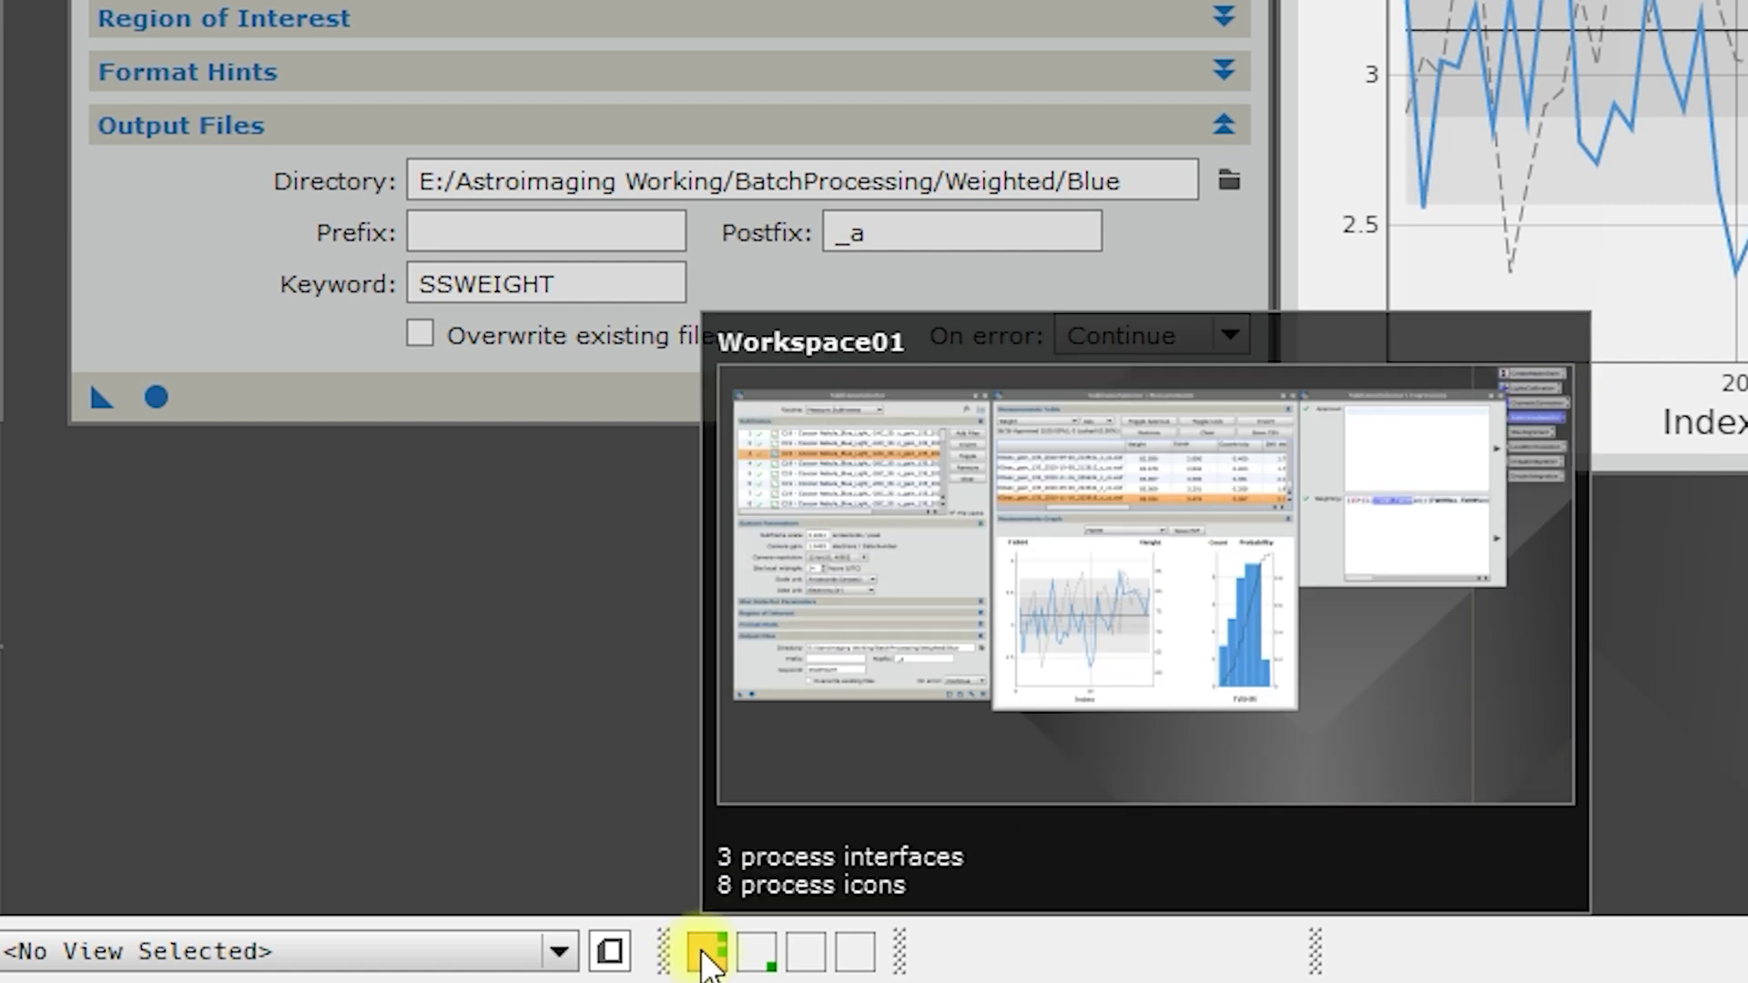
click(756, 956)
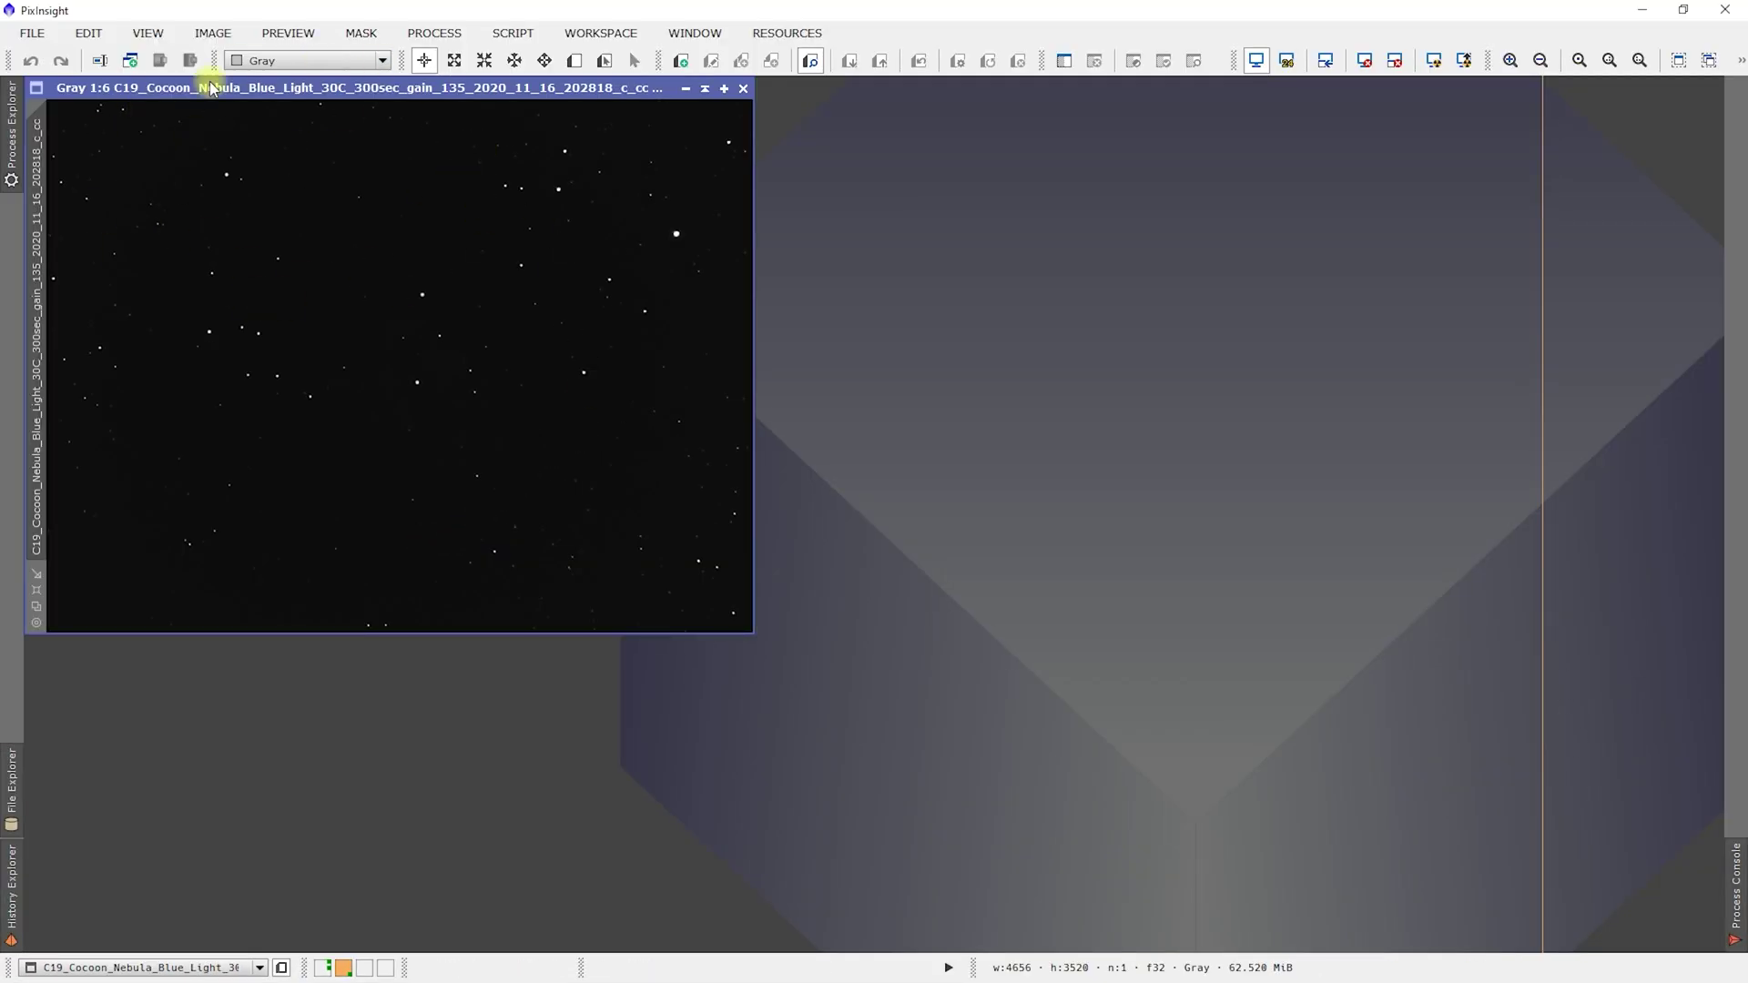
- Iconize the best subframe image, park its icon top right, and return to Workspace01
click(689, 88)
drag(585, 366, 1252, 111)
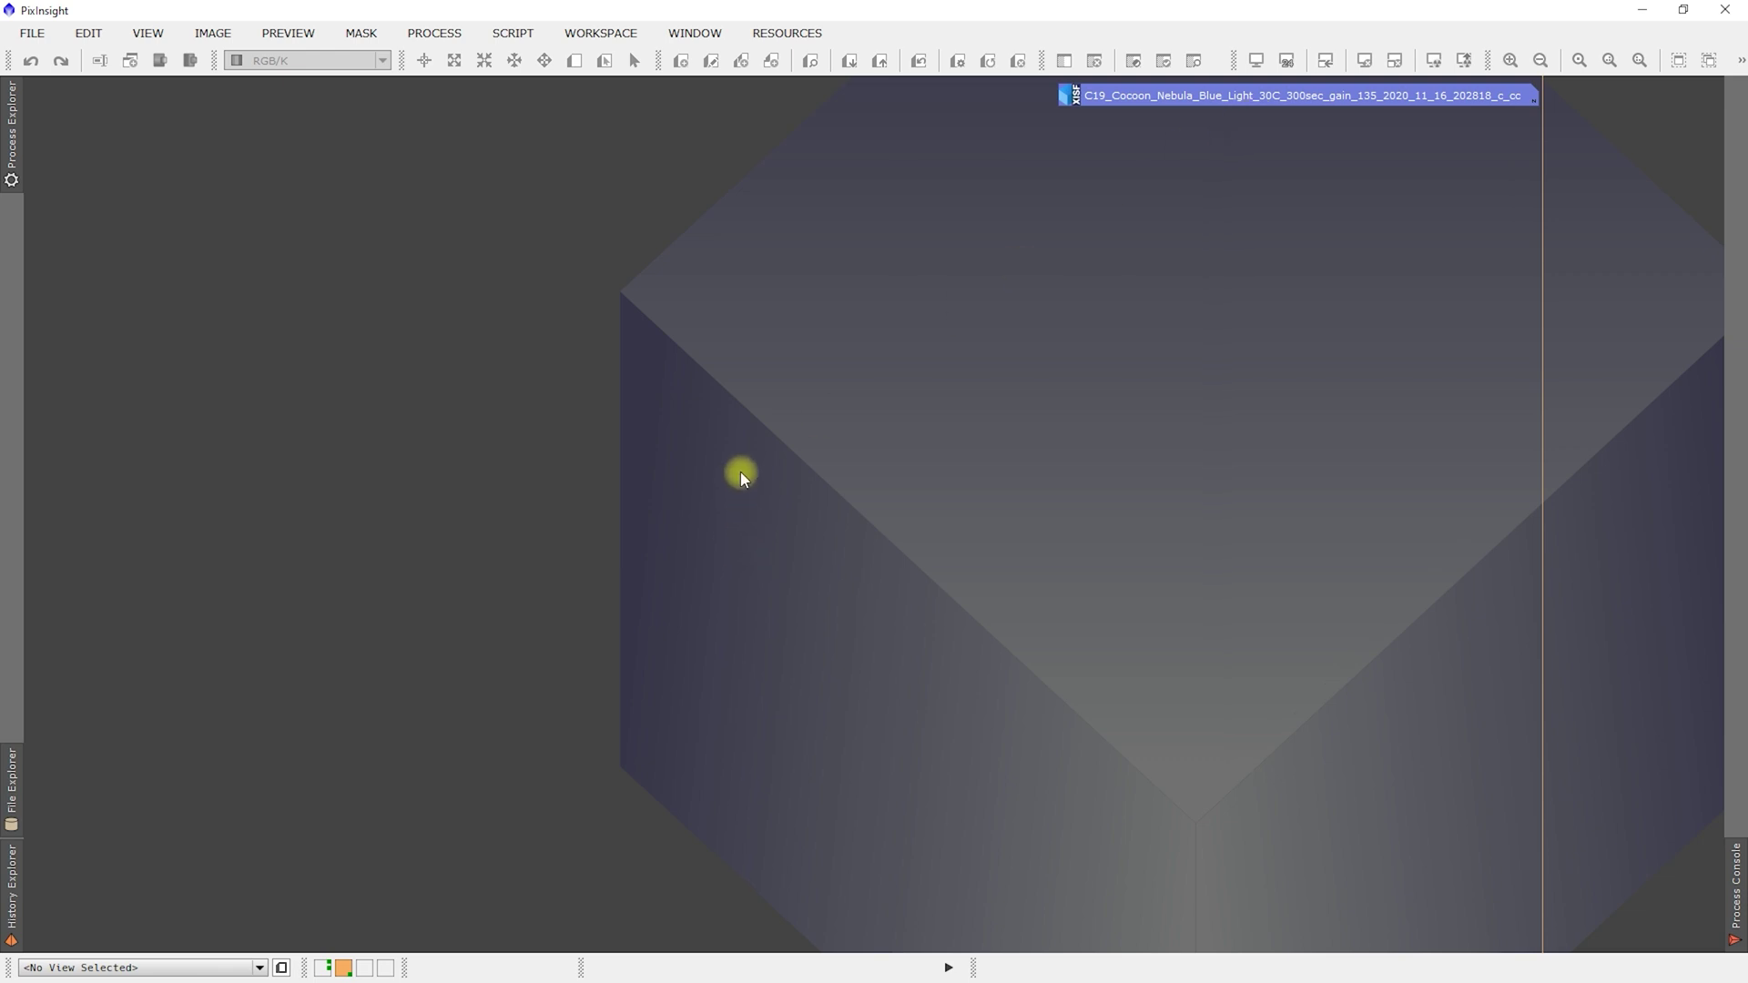
click(323, 967)
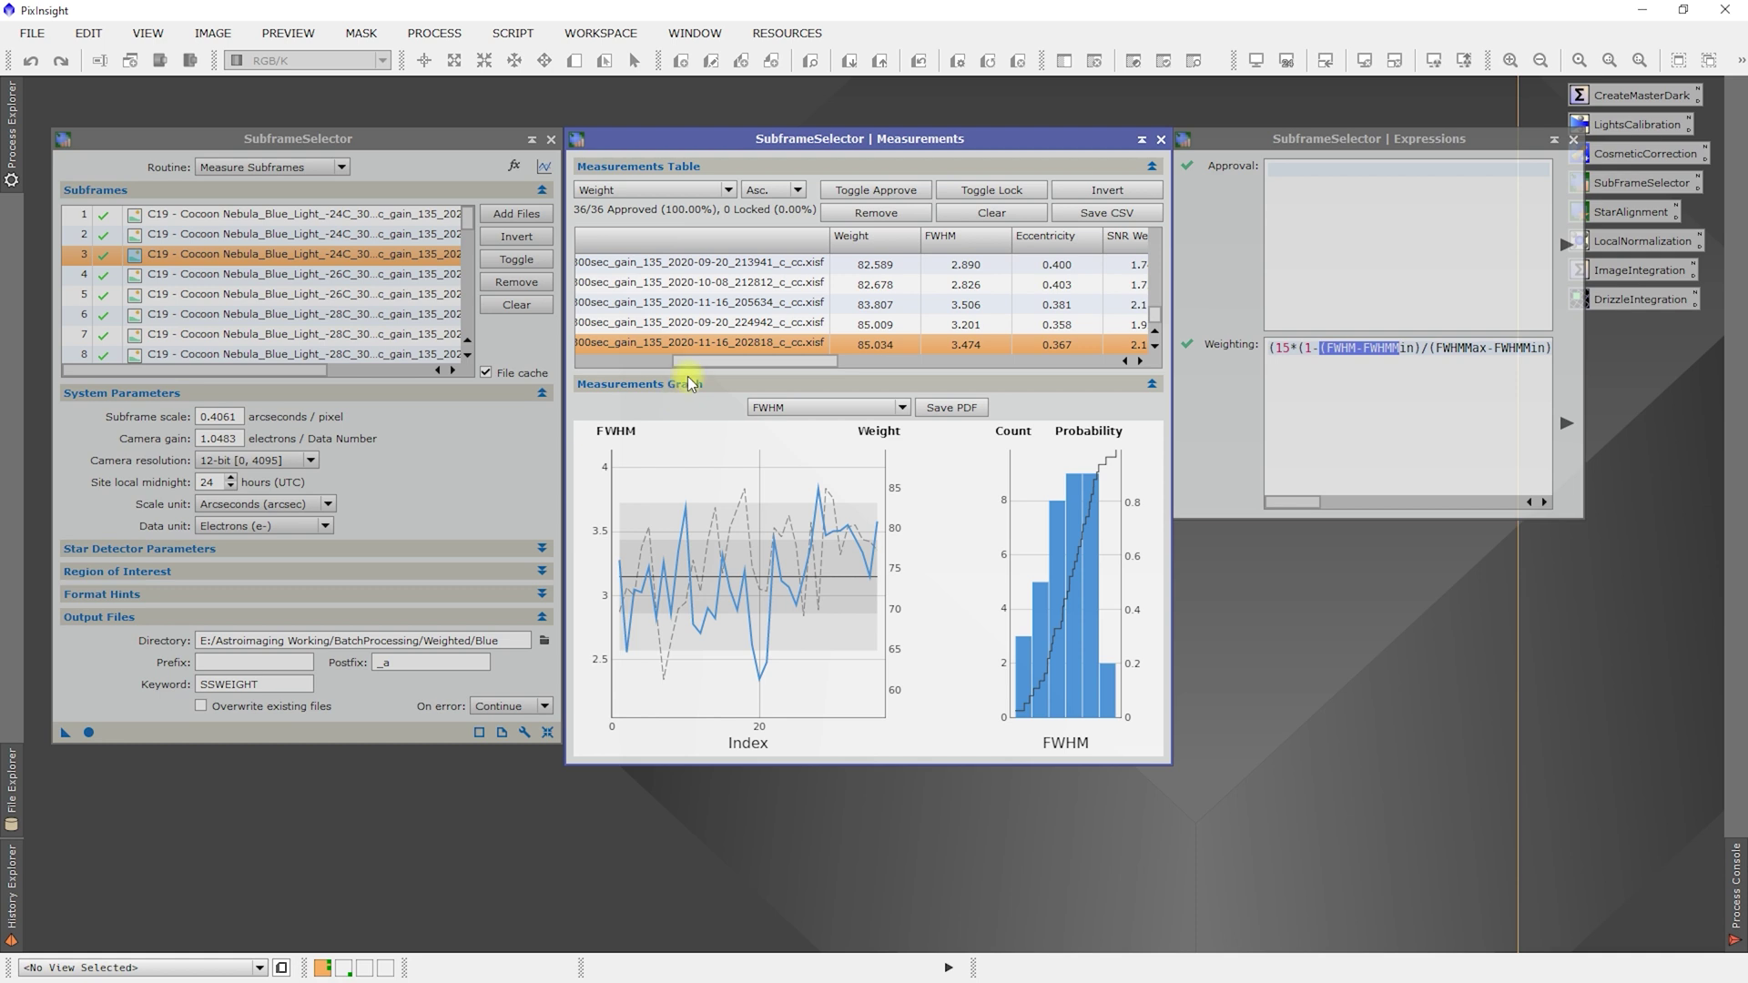
click(344, 968)
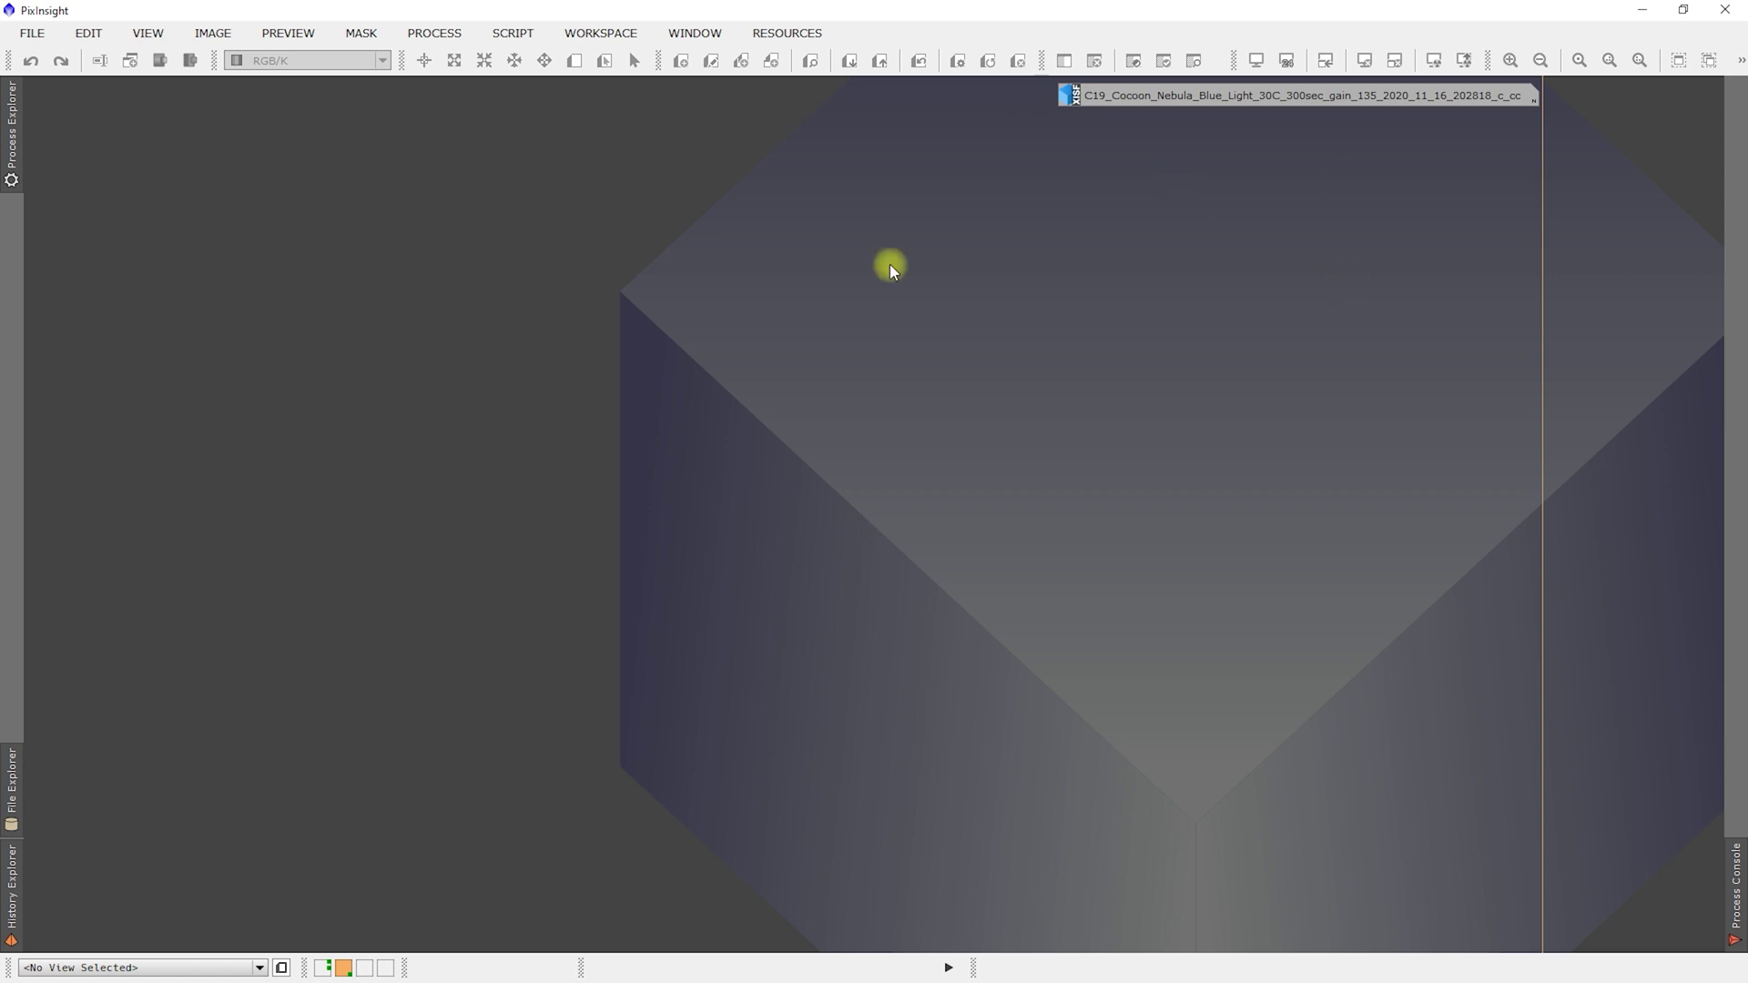
click(322, 968)
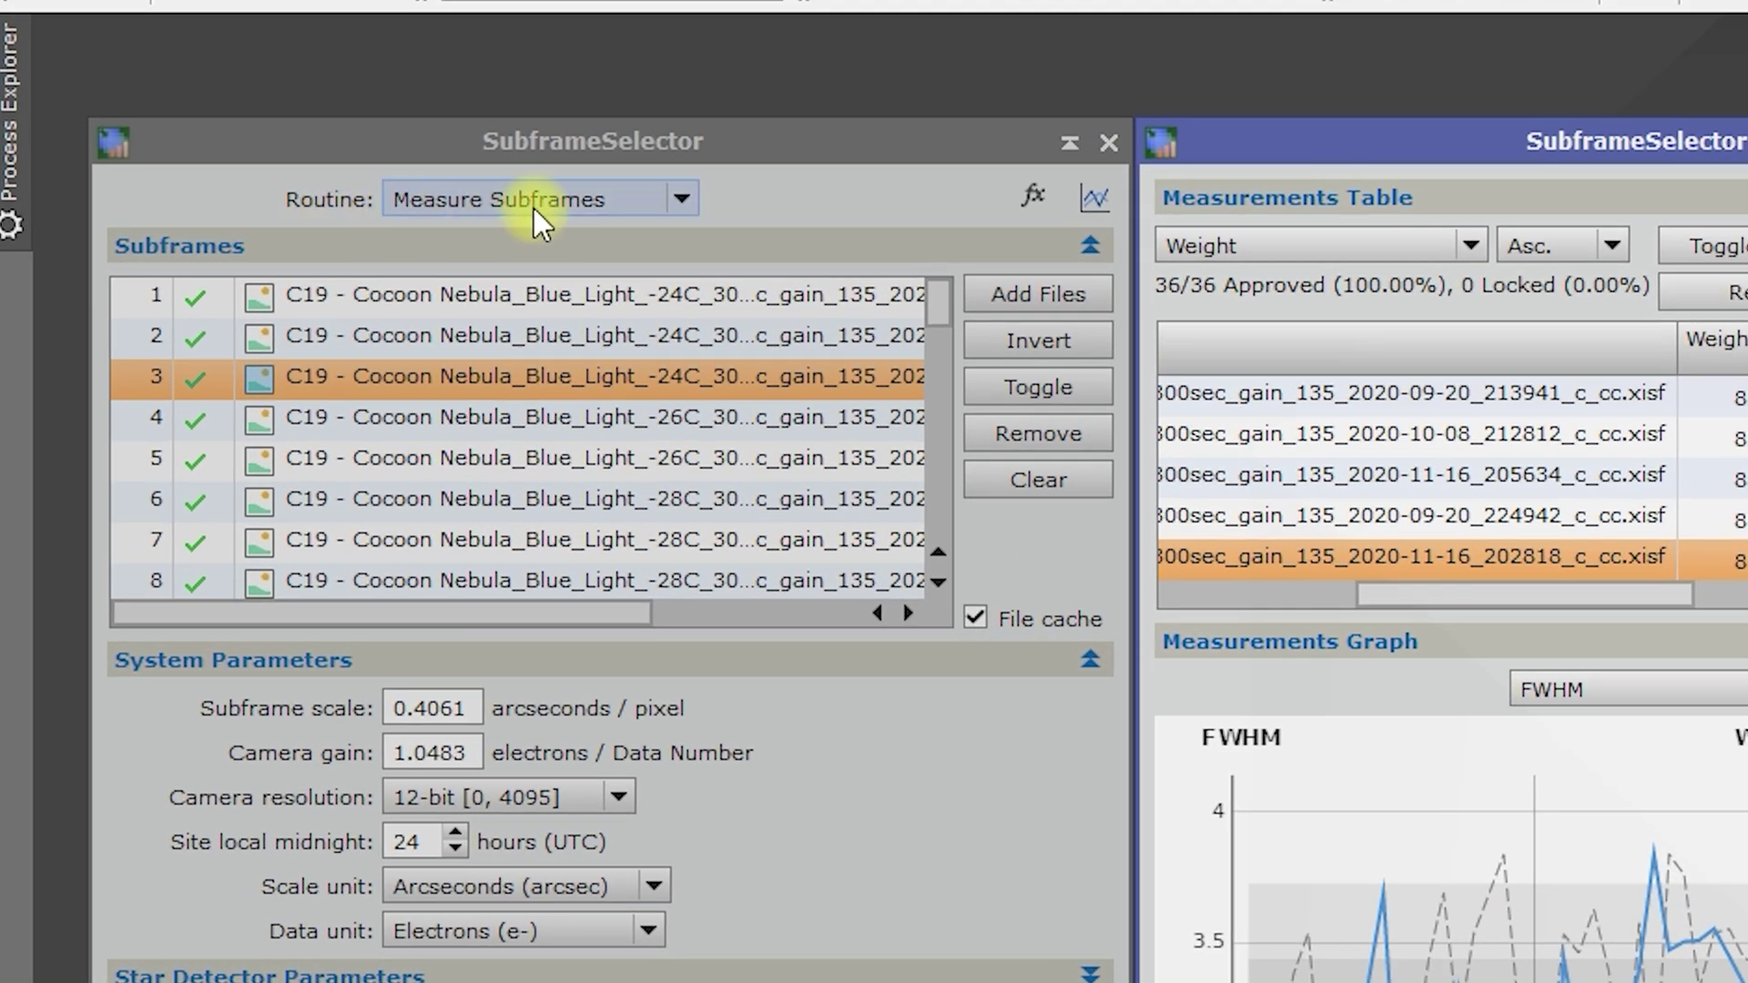
- Switch the SubframeSelector routine to Output Subframes and write weighted copies of all 36 blue frames
click(466, 197)
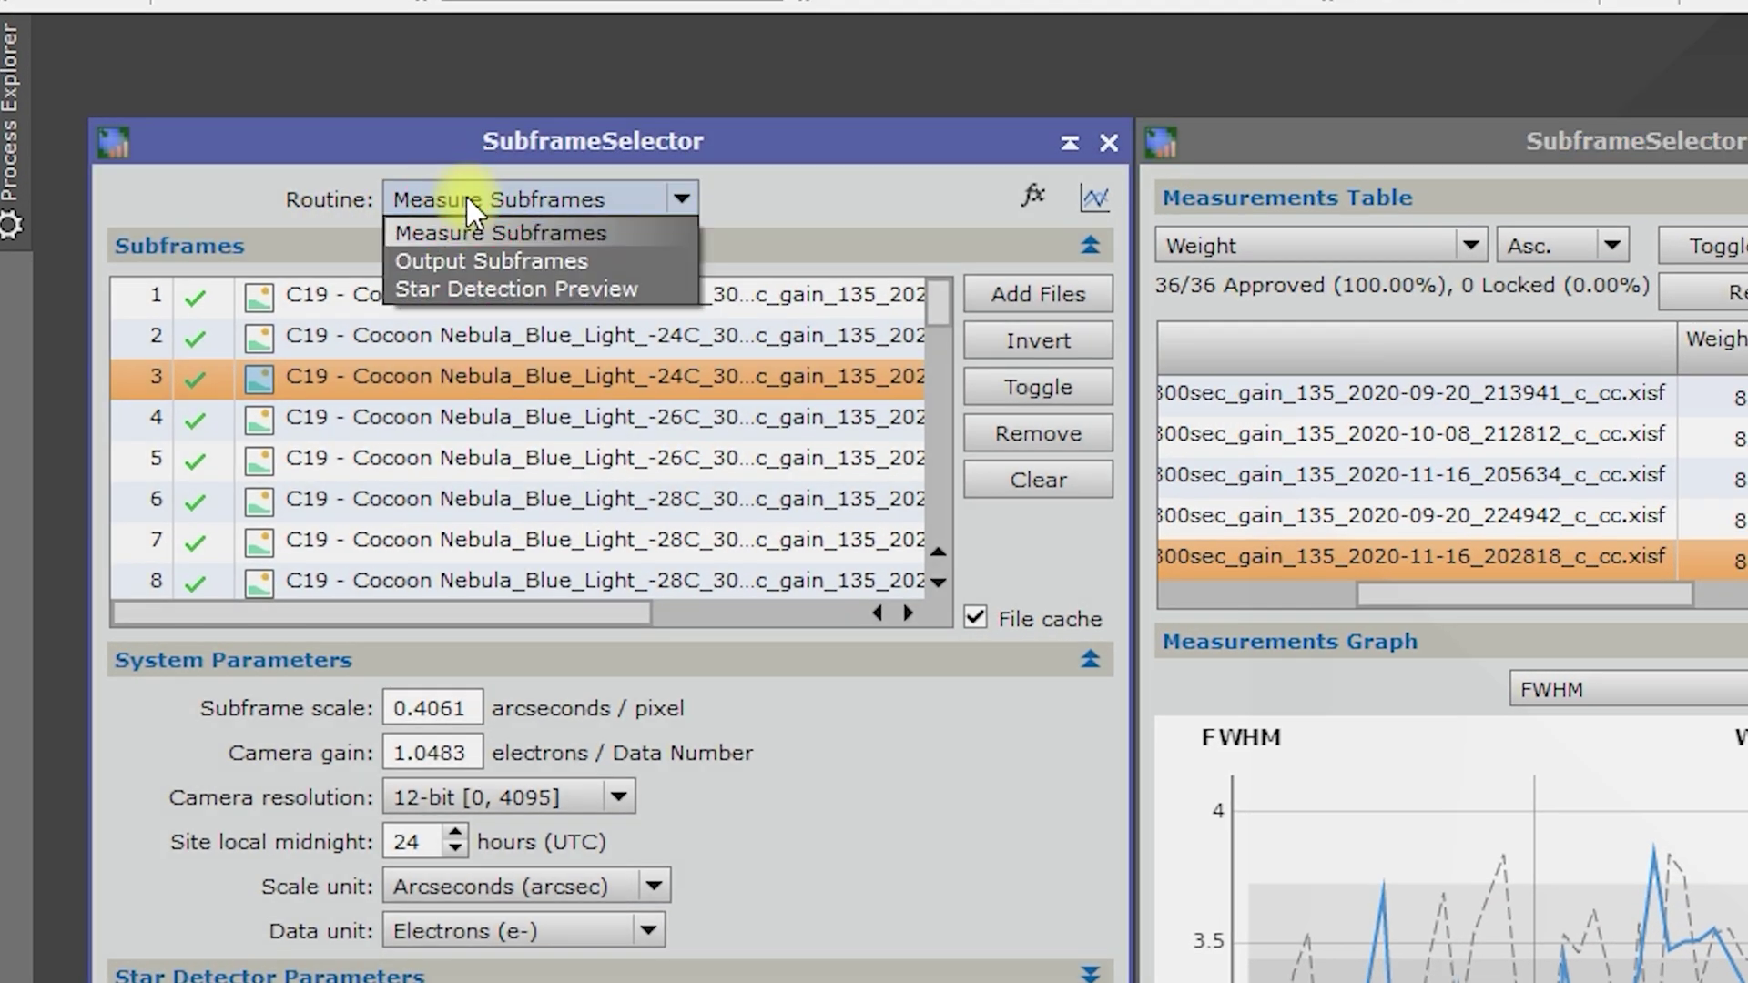
click(453, 261)
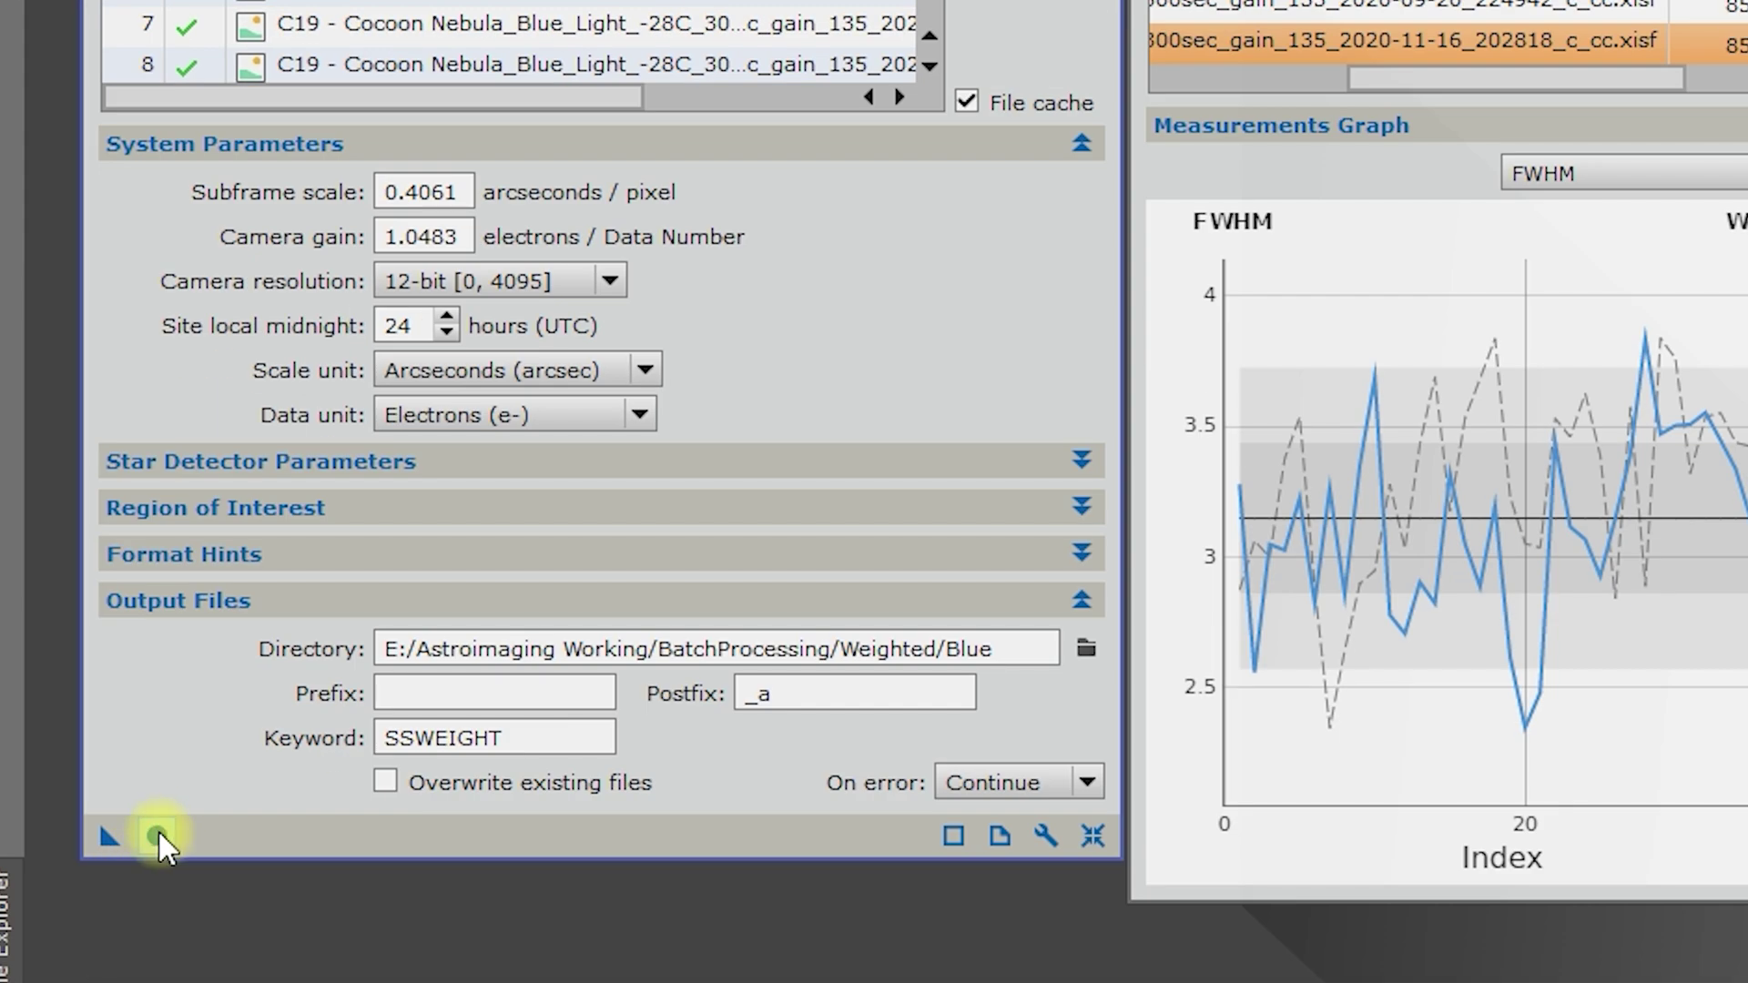
click(157, 834)
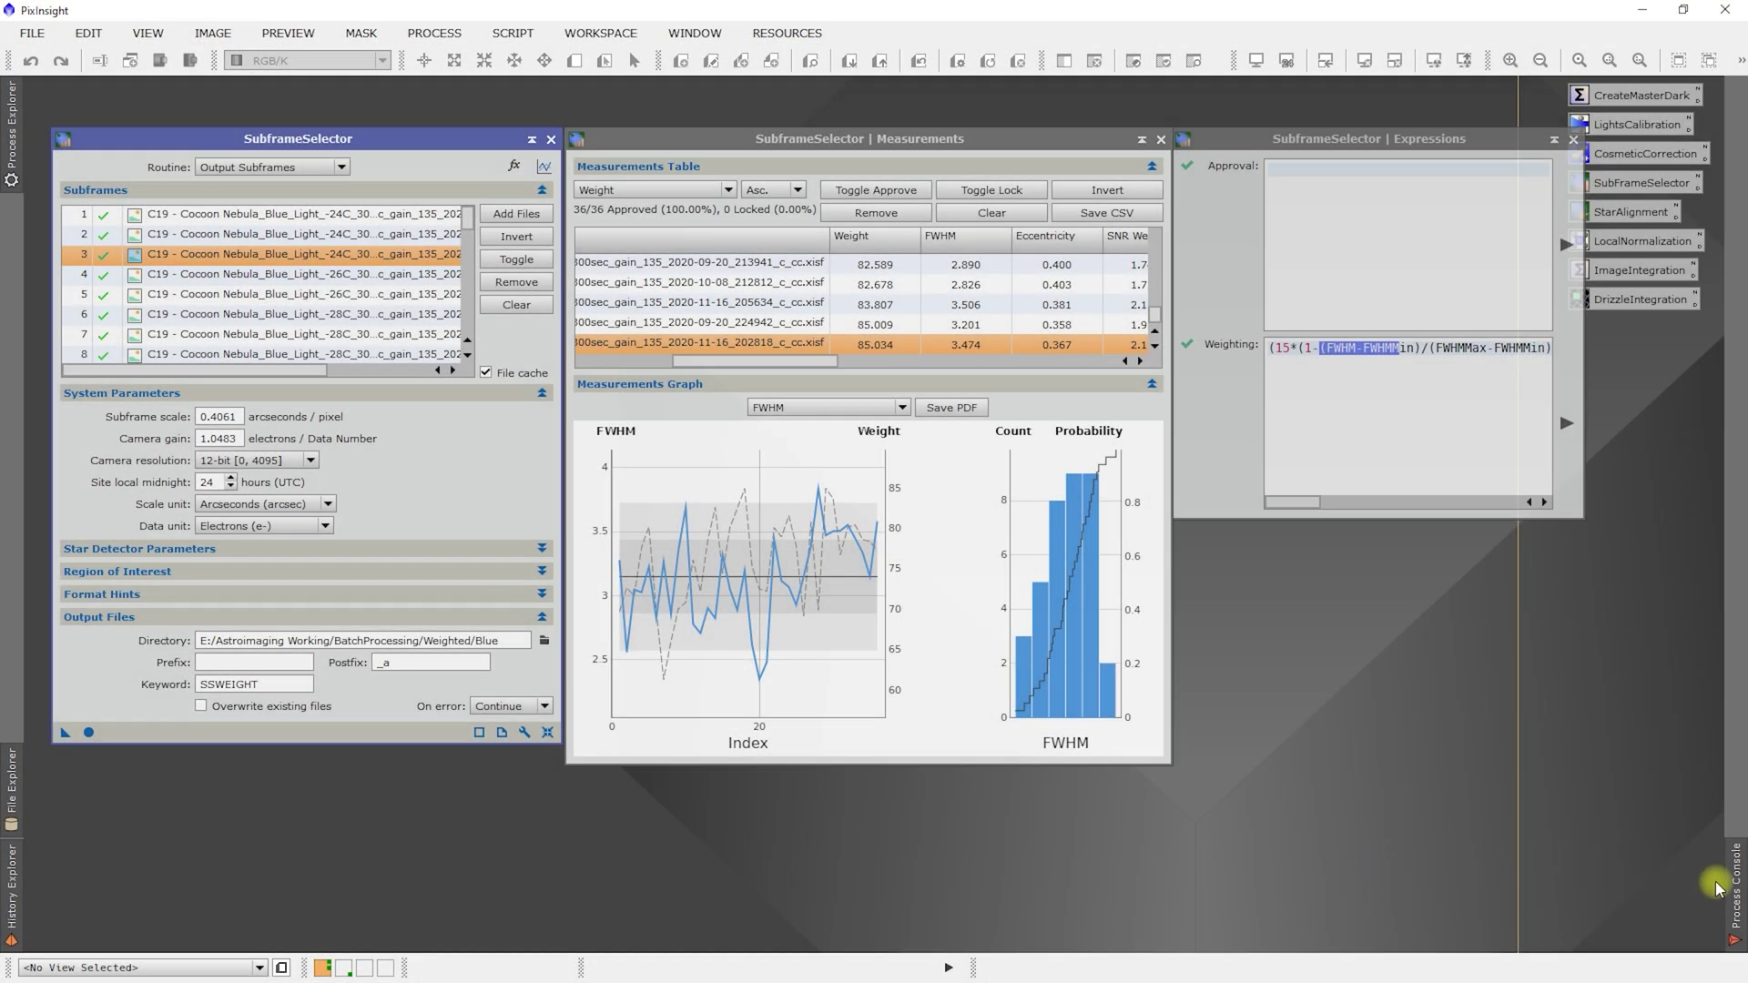
- Show the Process Console log: 36 weighted Blue subframes written, none rejected, in 27.236 s
click(1719, 889)
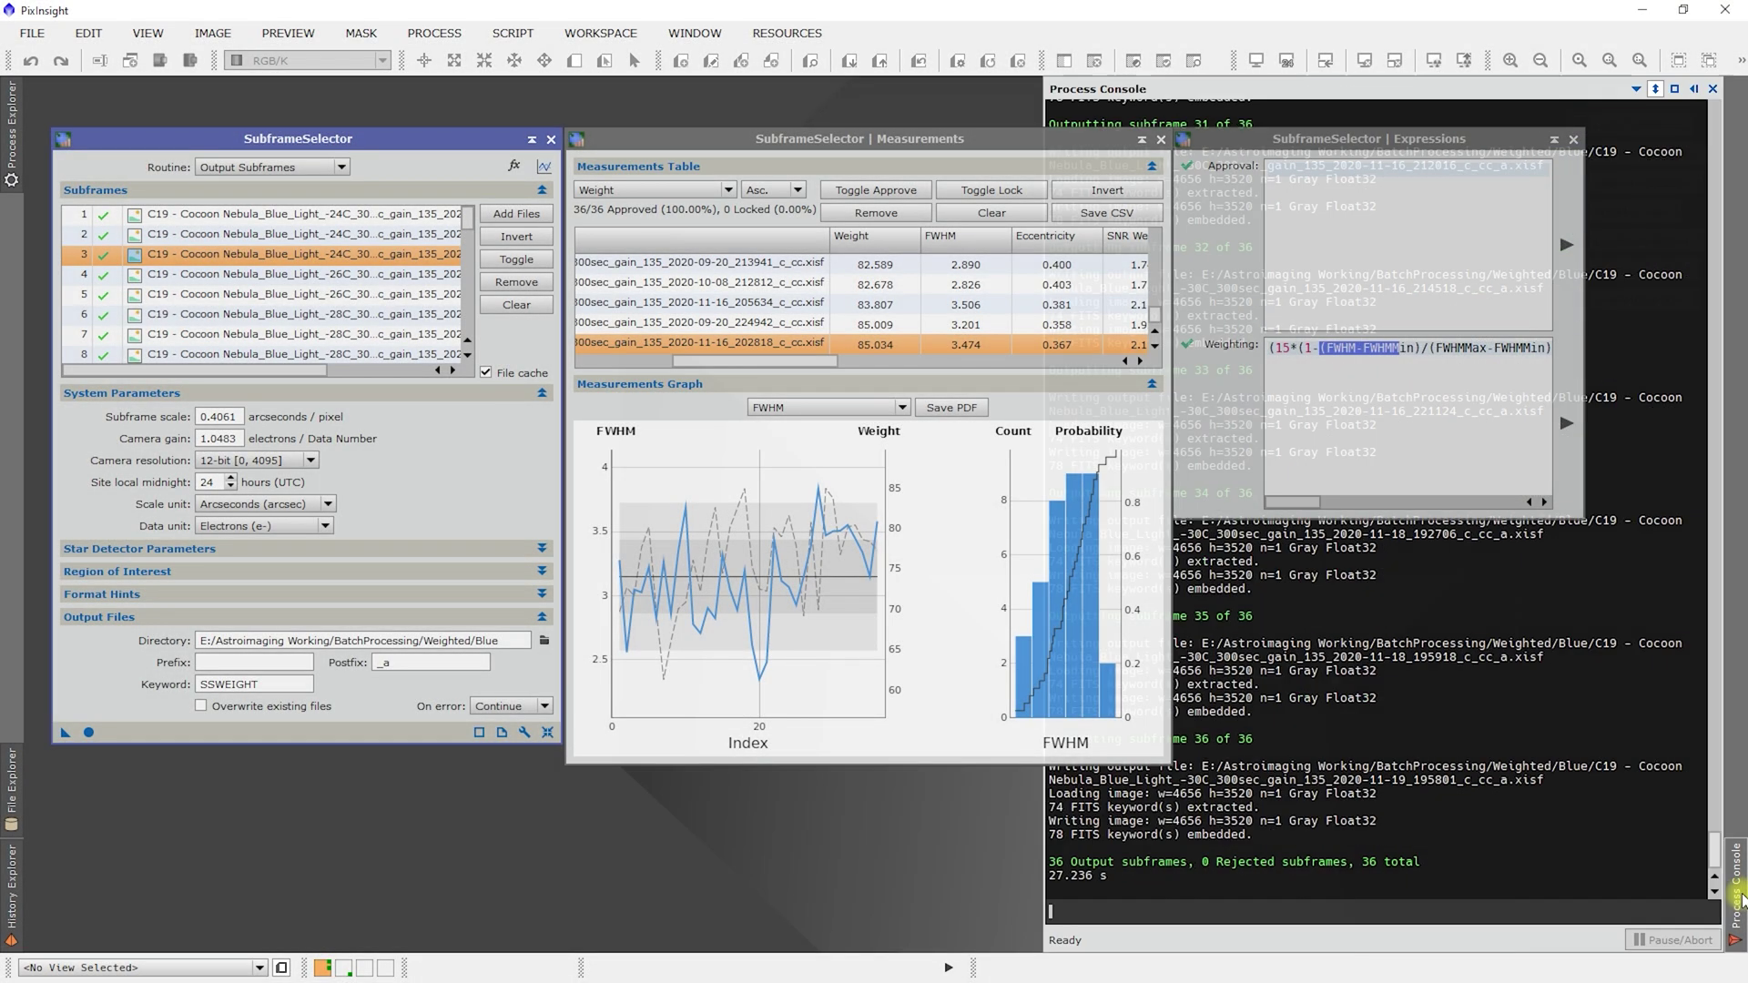